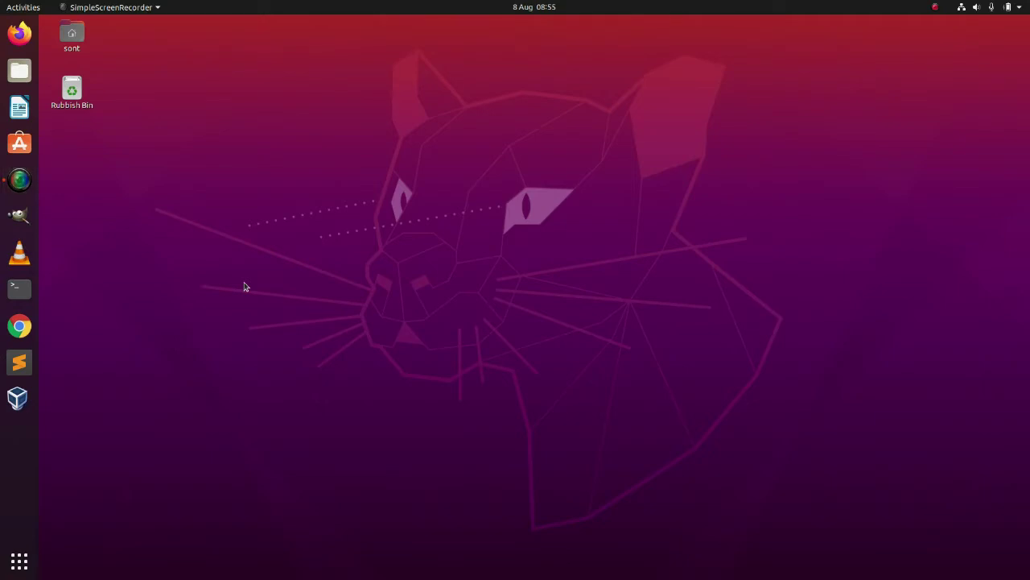
# - Launch Google Chrome, reposition its window, and enlarge it to fill most of the screen
pyautogui.moveTo(246, 287); pyautogui.dragTo(150, 222)
pyautogui.click(20, 326)
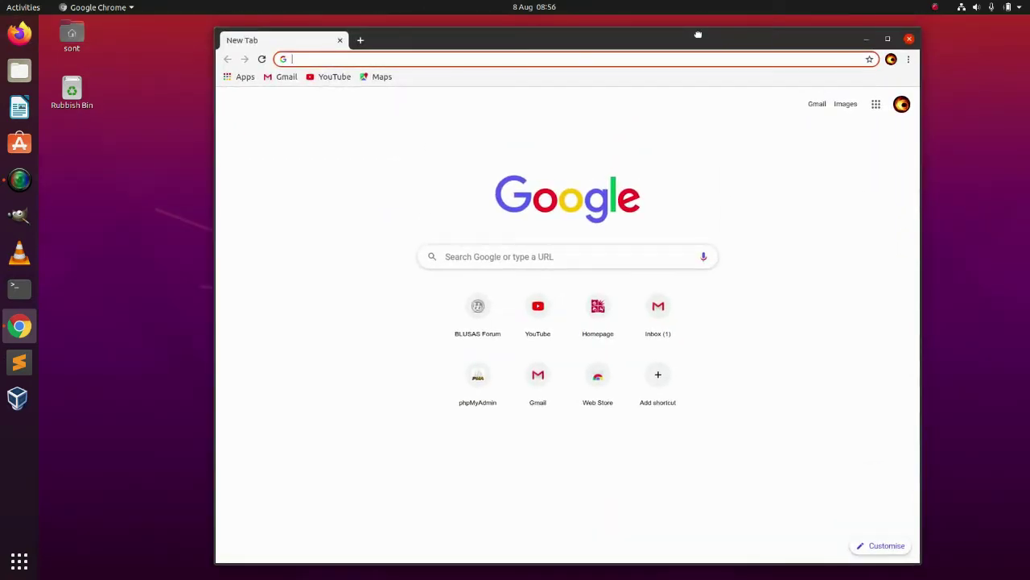
pyautogui.moveTo(698, 34); pyautogui.dragTo(798, 32)
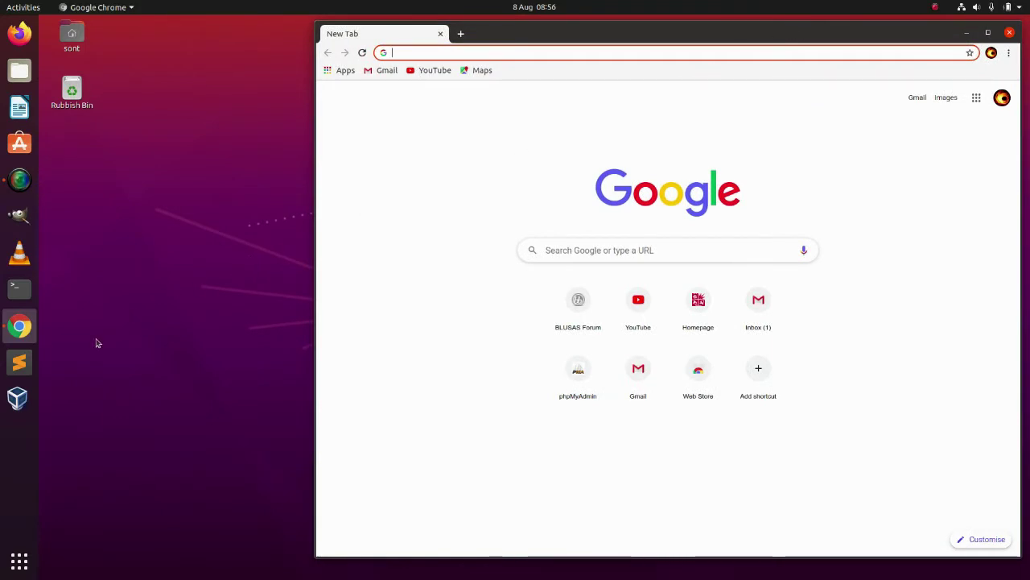
pyautogui.click(19, 365)
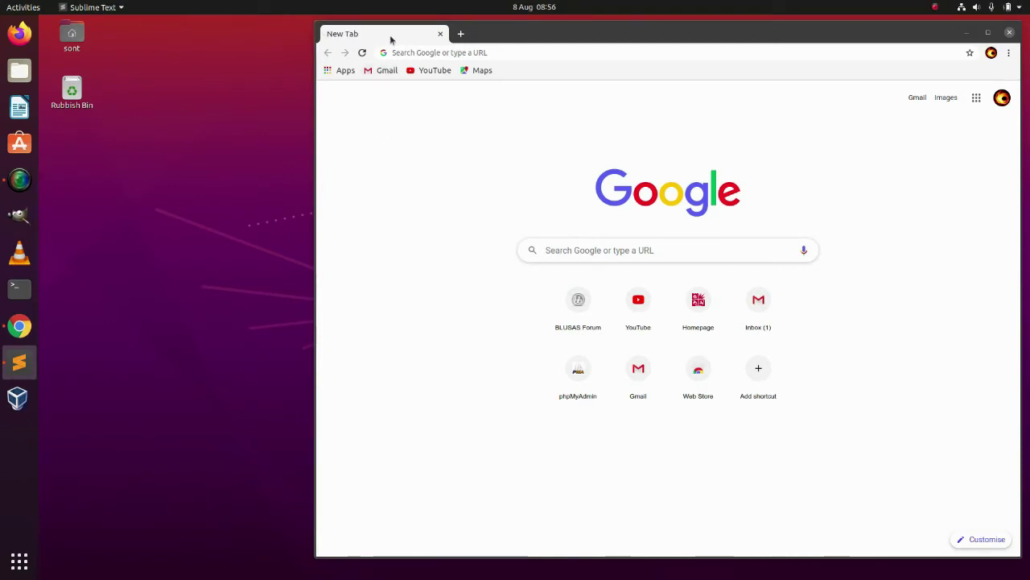
pyautogui.click(476, 52)
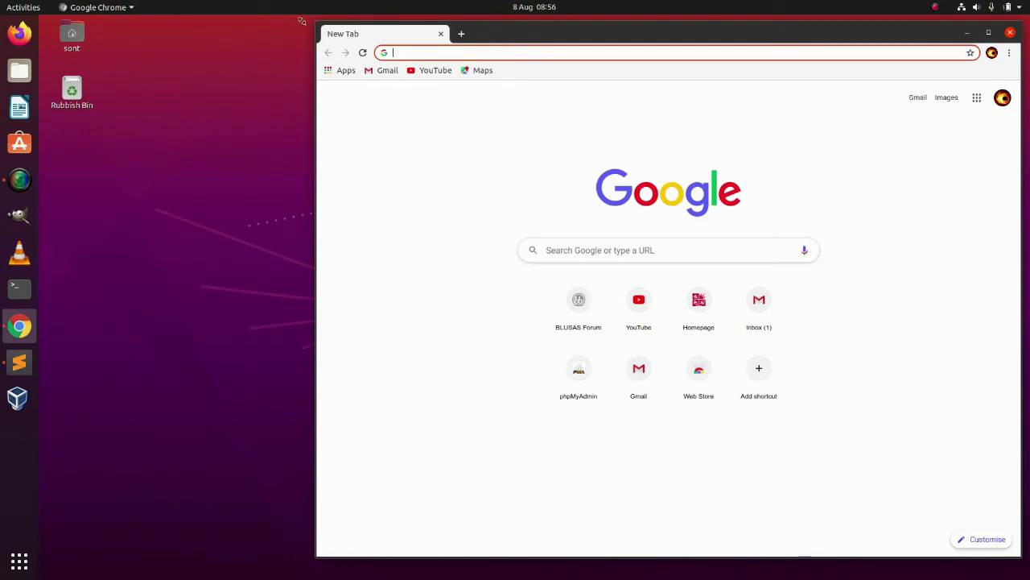
pyautogui.moveTo(315, 24); pyautogui.dragTo(106, 14)
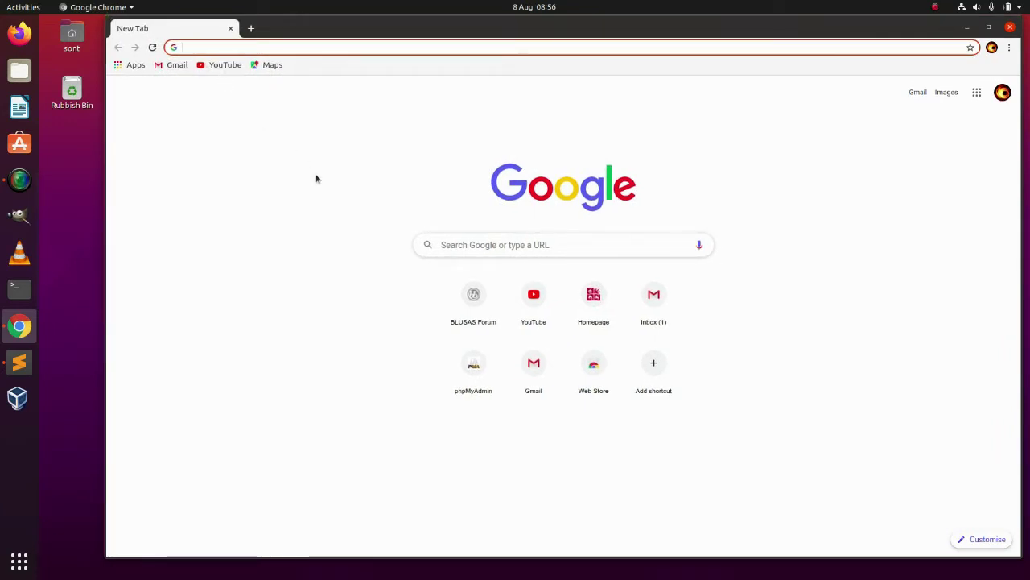
# - Search Google for 'evernote' and scroll through the results, ending back at the top
pyautogui.click(465, 246)
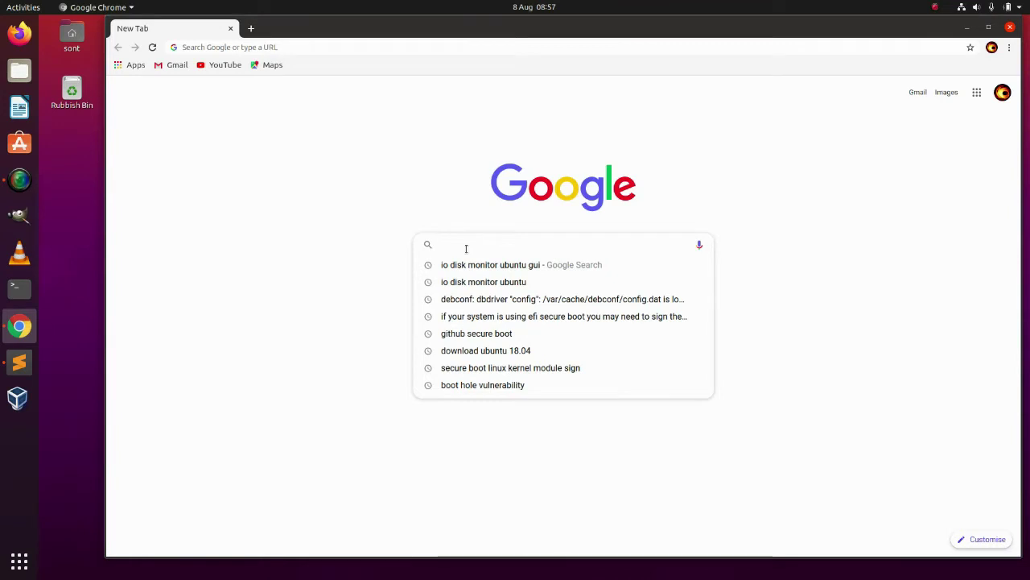
pyautogui.write('ever')
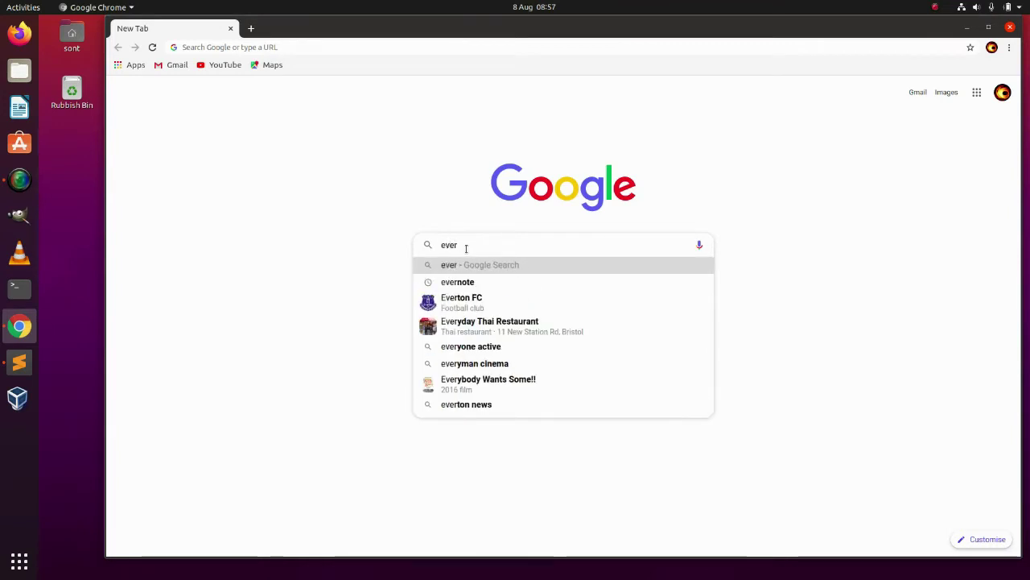
pyautogui.write('note')
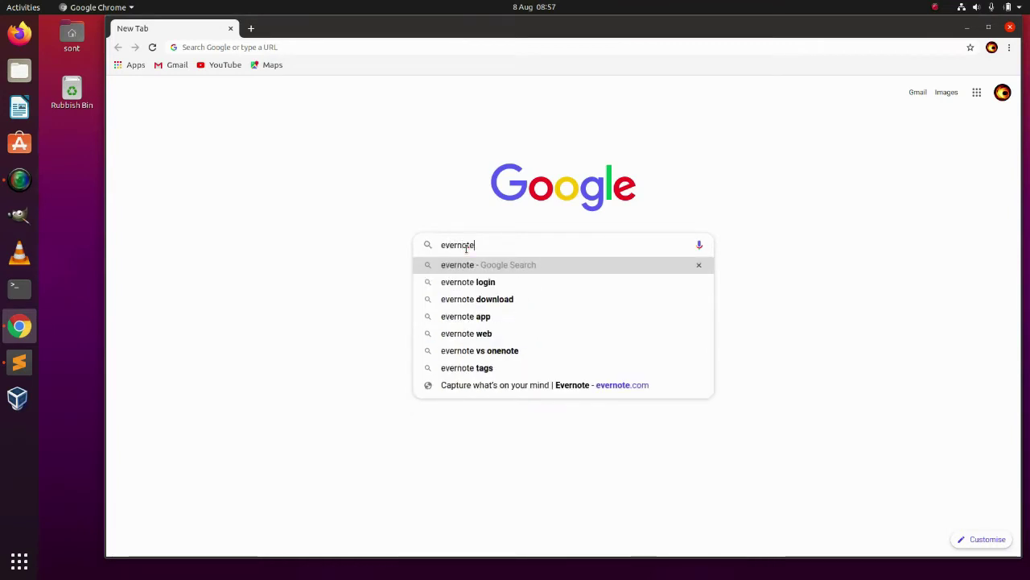
pyautogui.press('Return')
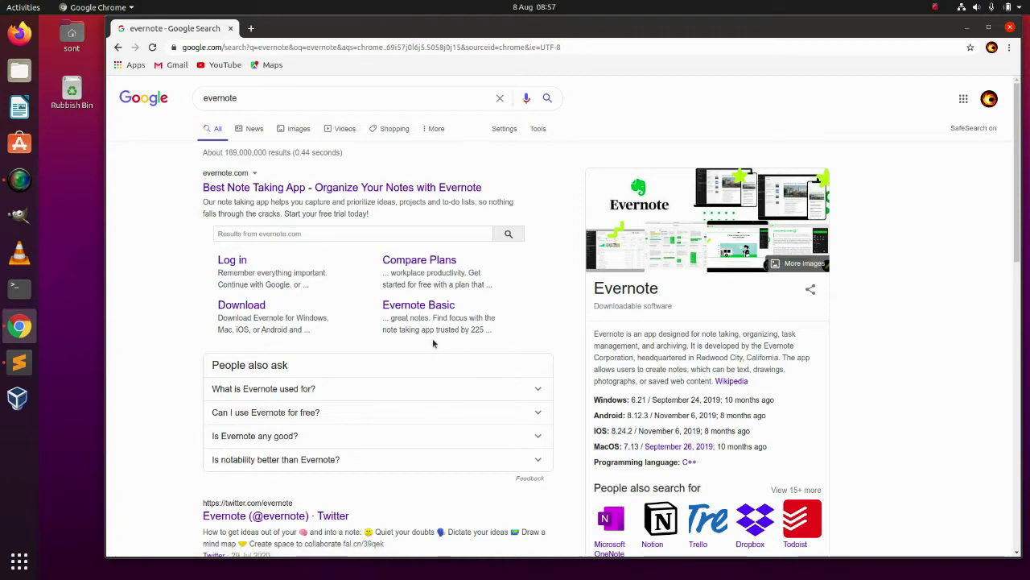
pyautogui.scroll(-3, 433, 344)
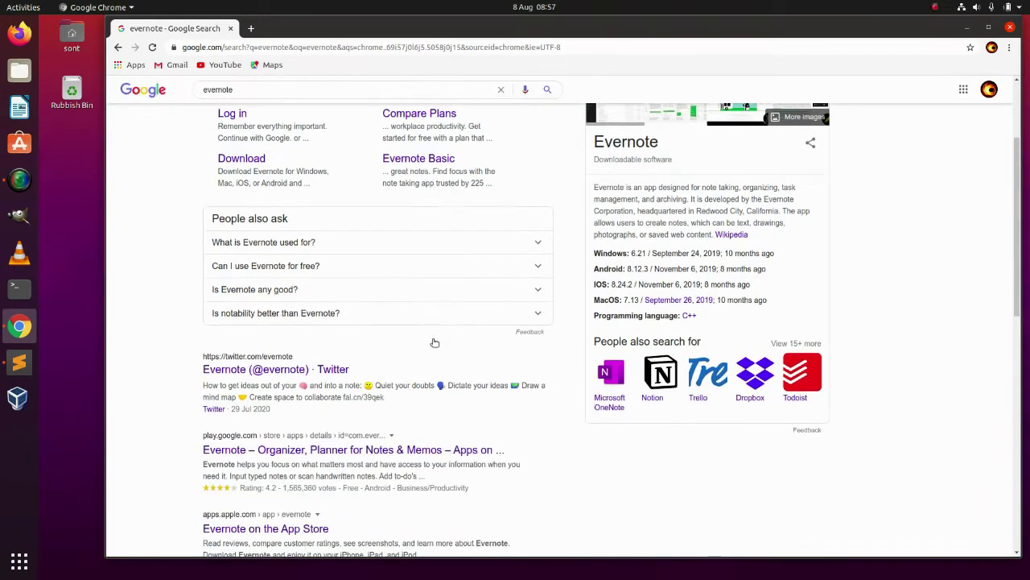
pyautogui.scroll(-3, 433, 343)
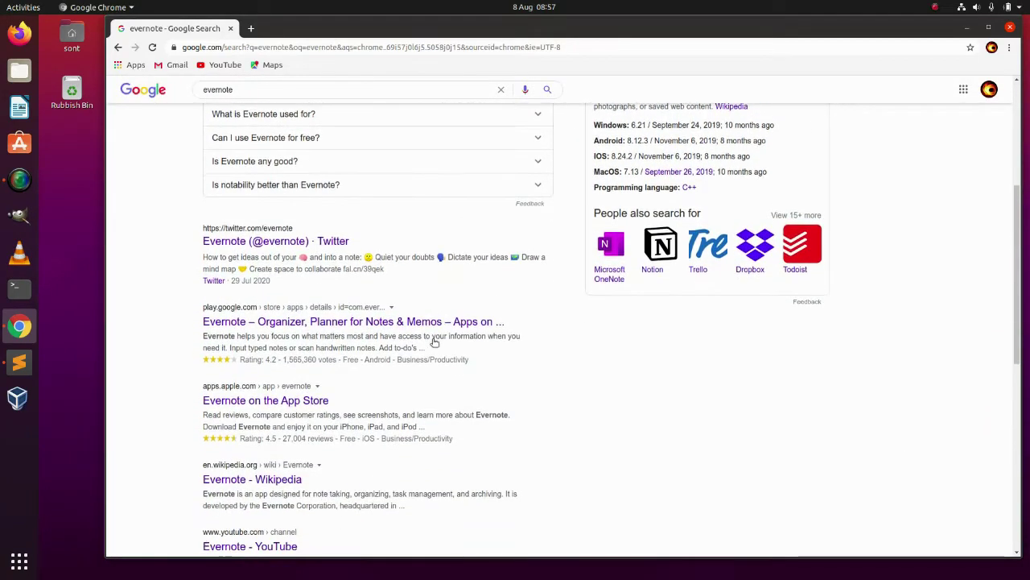
pyautogui.scroll(6, 433, 343)
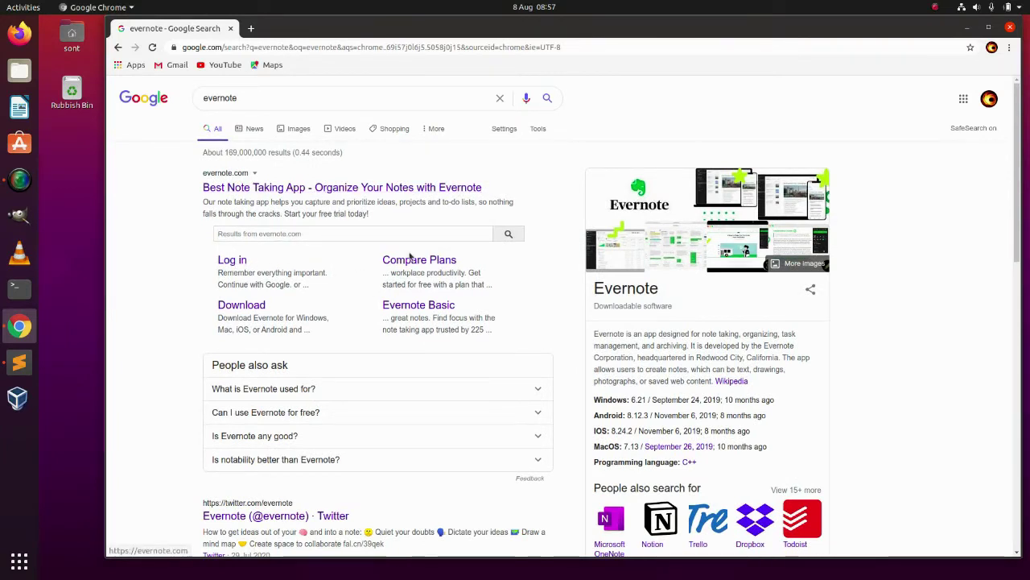
pyautogui.scroll(-5, 395, 310)
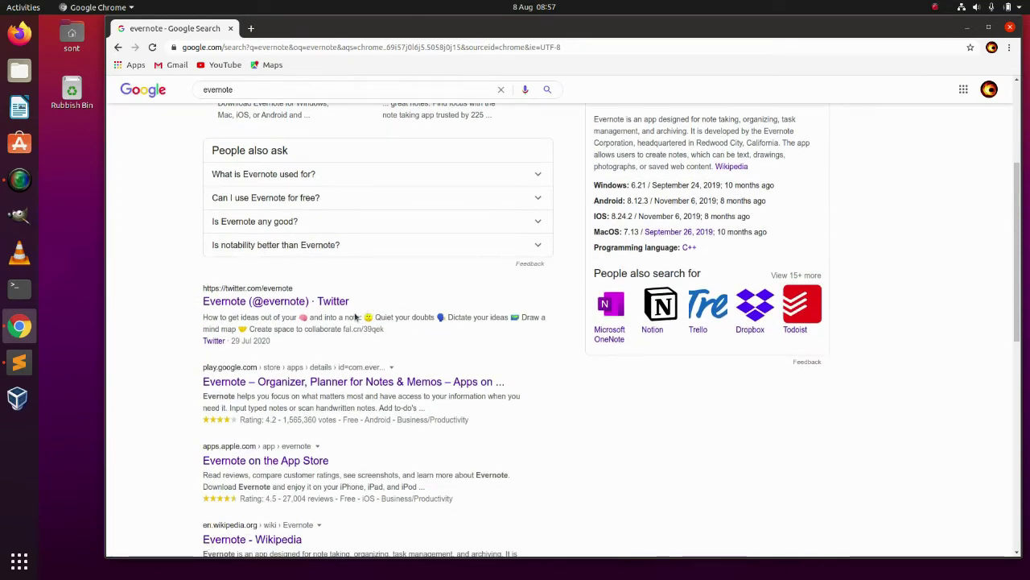
pyautogui.scroll(-2, 341, 362)
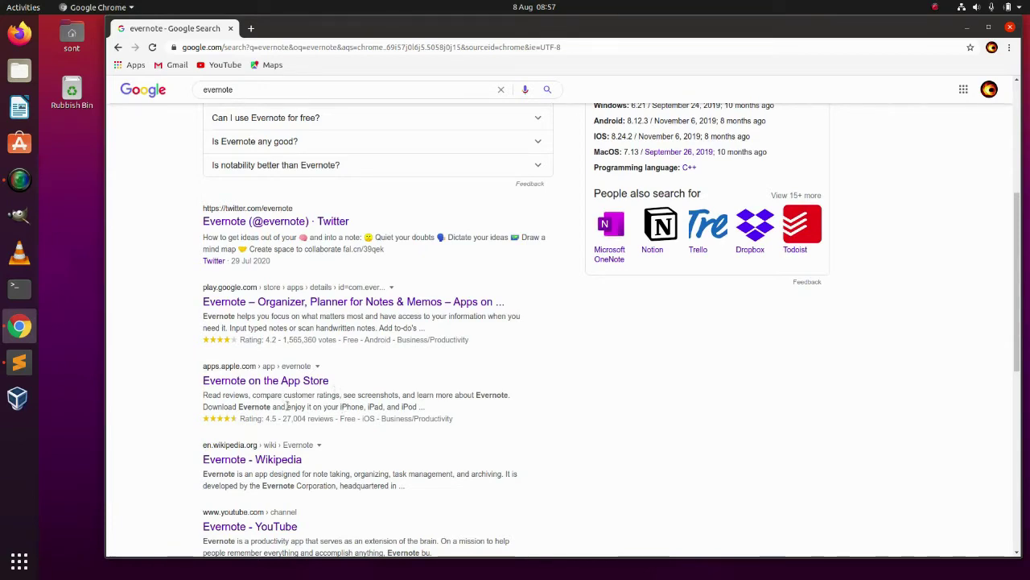
pyautogui.scroll(-2, 268, 407)
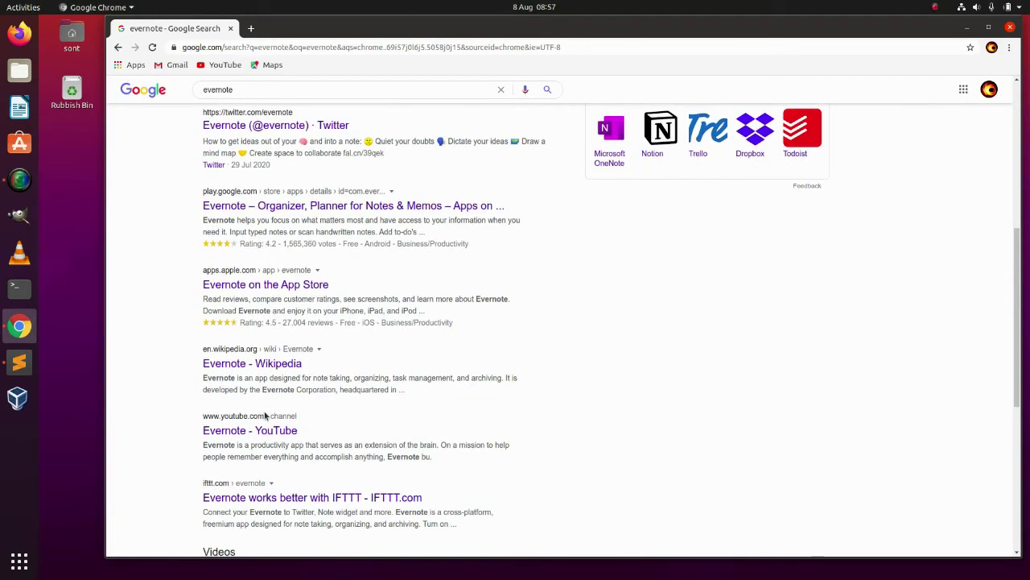
pyautogui.scroll(-2, 268, 415)
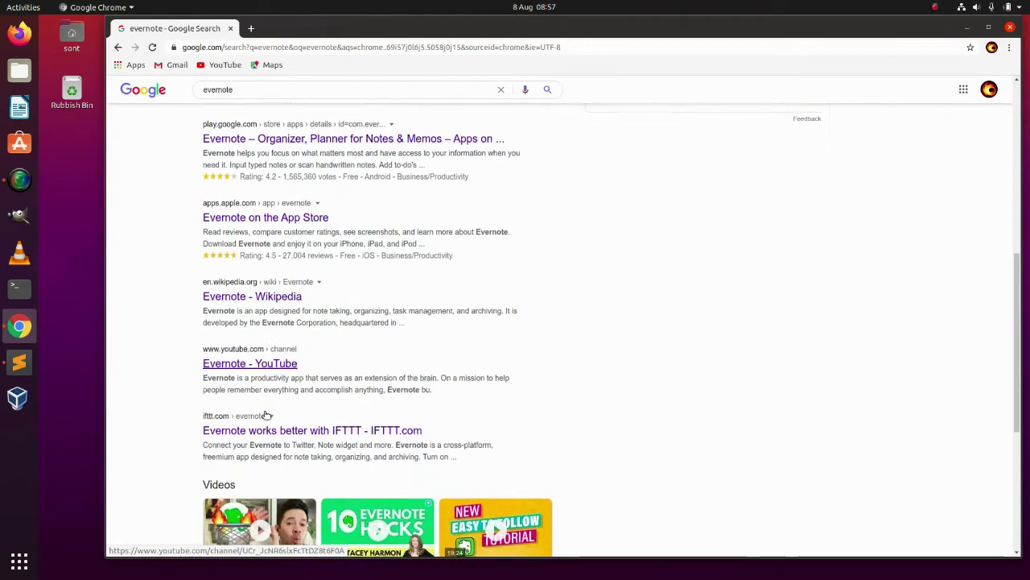
pyautogui.scroll(-4, 268, 415)
pyautogui.scroll(10, 268, 415)
pyautogui.scroll(5, 265, 415)
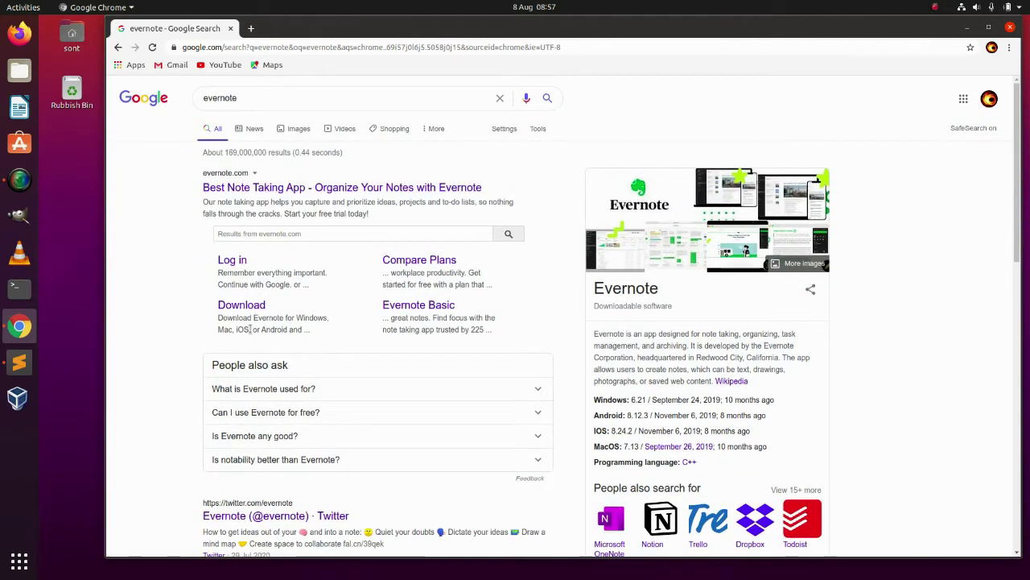
# - Log in to Evernote with a Google account, allow notifications, and dismiss the premium trial banner
pyautogui.click(232, 264)
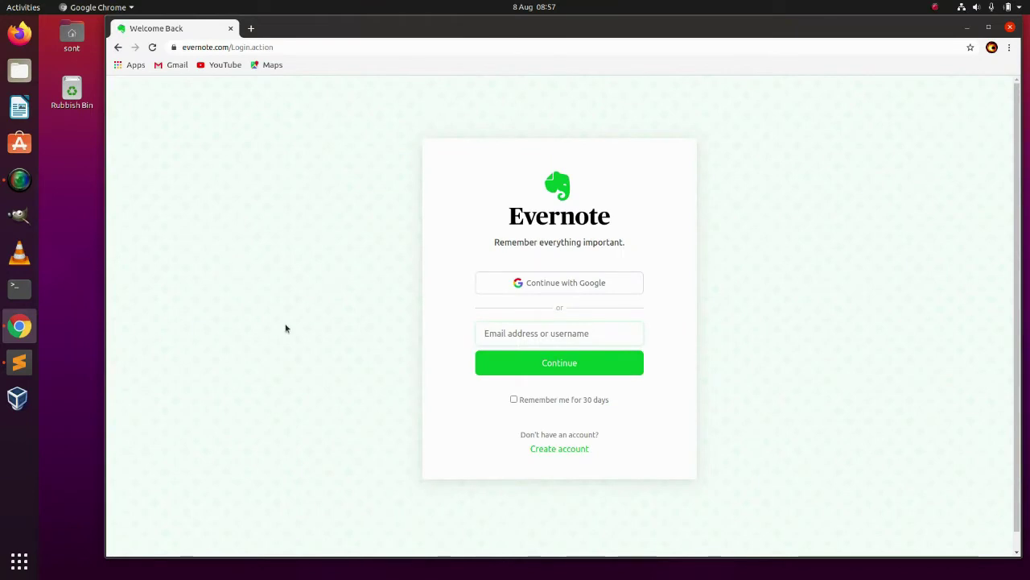
pyautogui.click(601, 284)
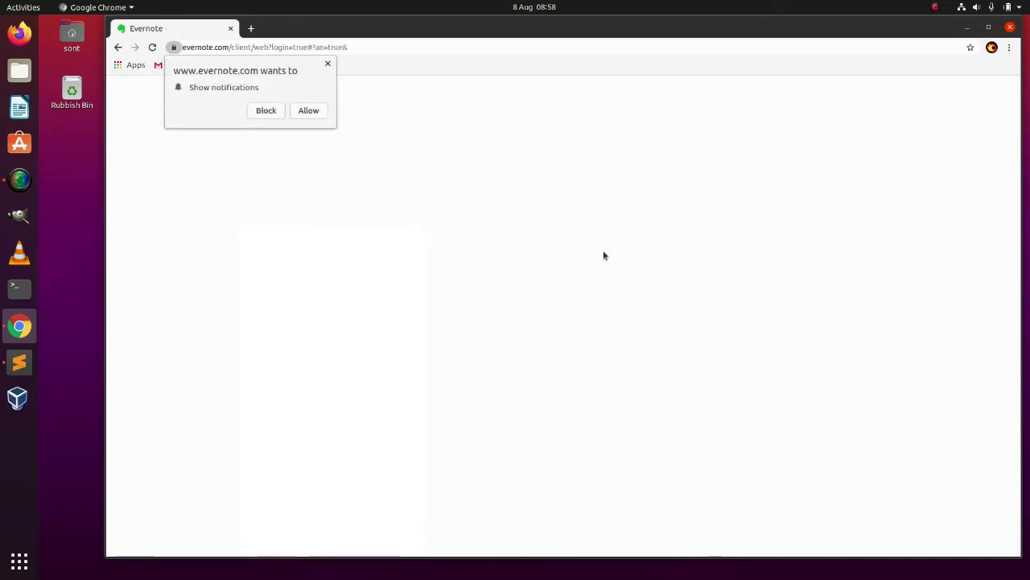
pyautogui.click(307, 113)
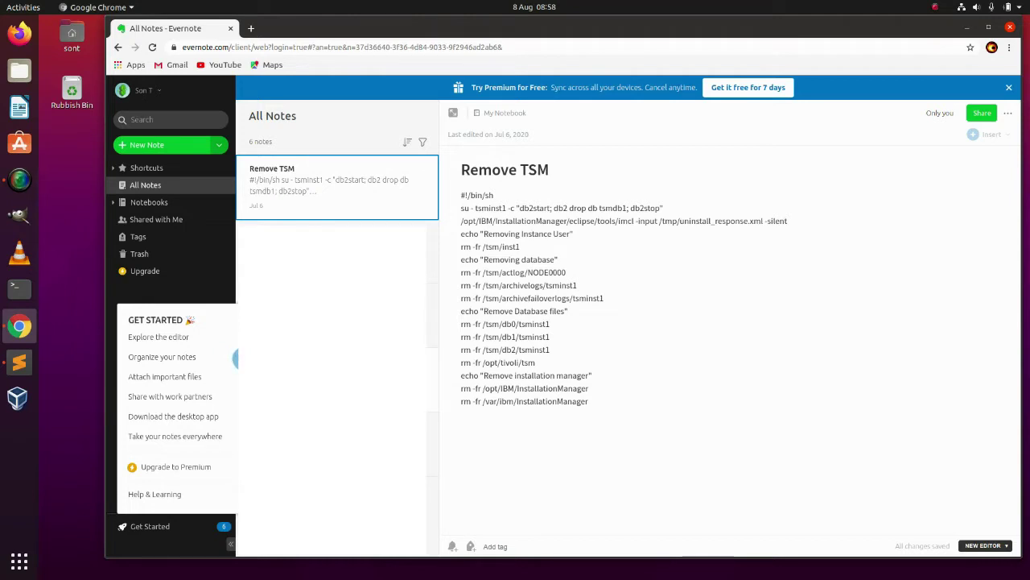
pyautogui.click(1008, 89)
pyautogui.click(1008, 89)
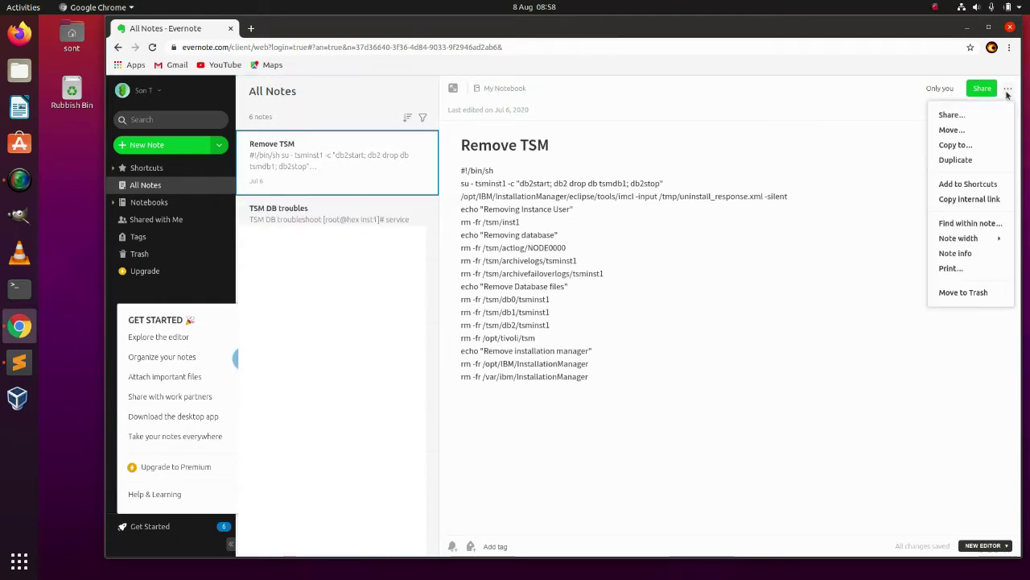
pyautogui.click(795, 89)
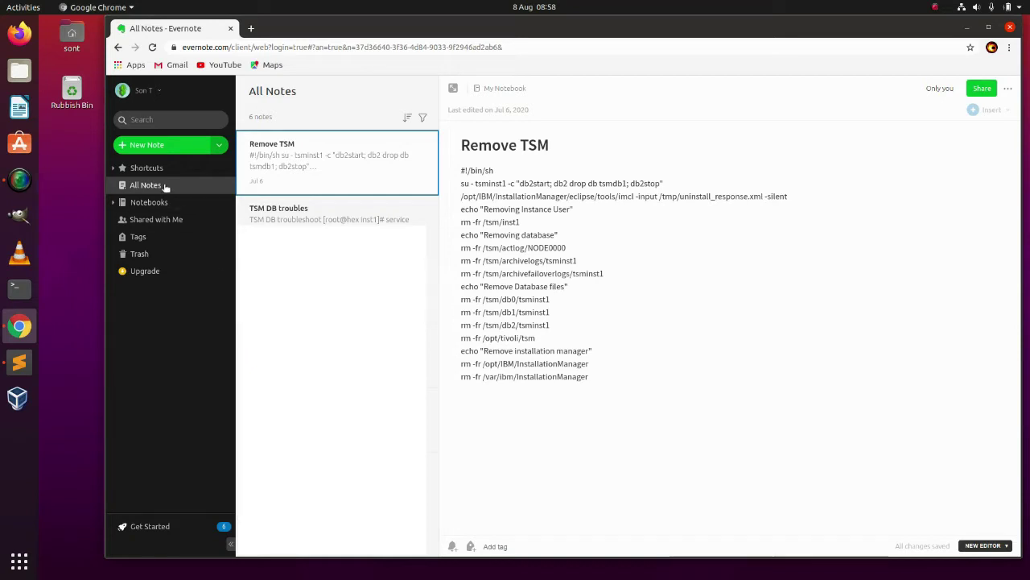
# - Create a note titled 'Test Note' with the body 'Here are ny notes... Class 101.'
pyautogui.click(150, 145)
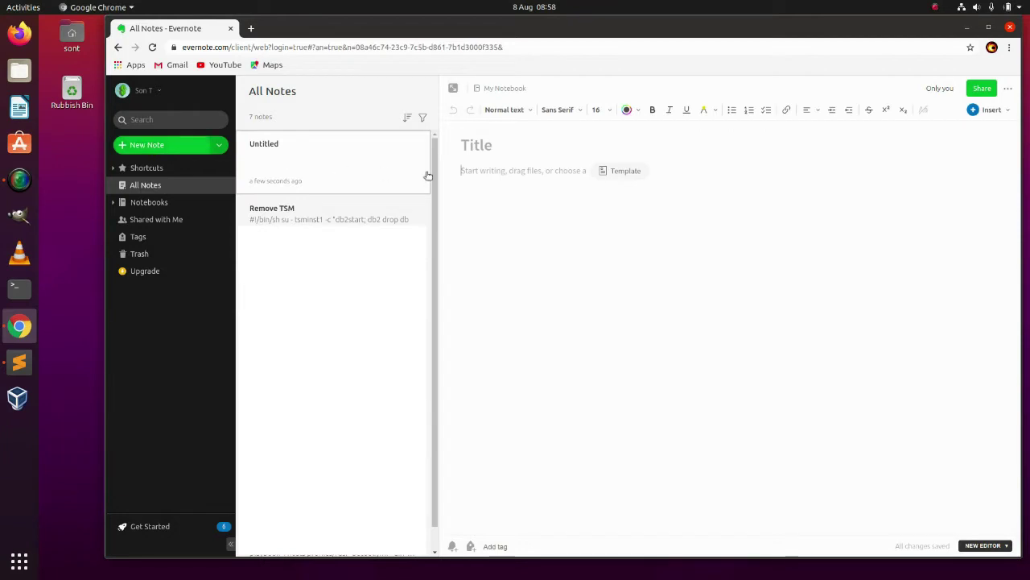
pyautogui.click(488, 148)
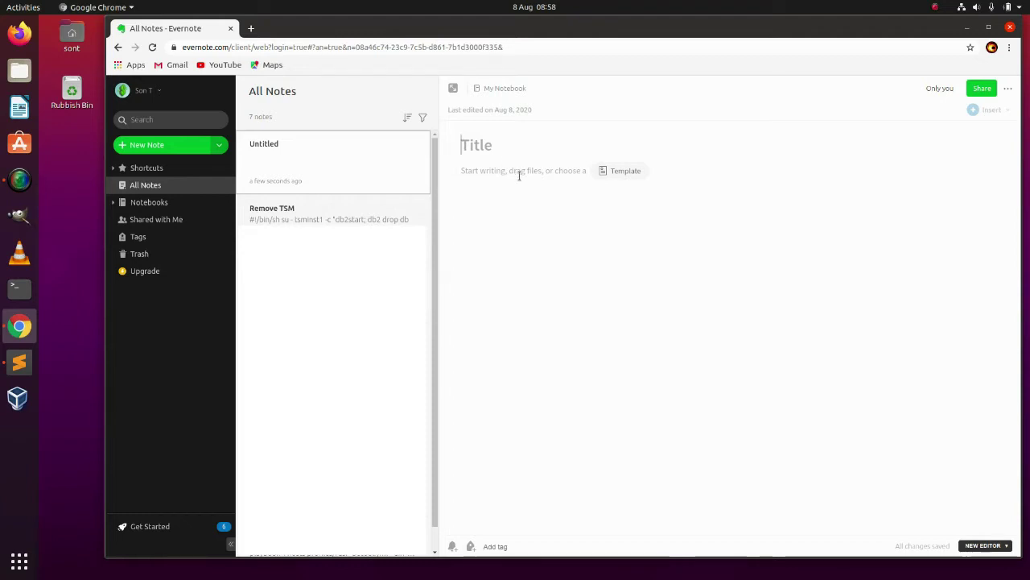
pyautogui.write('Test Note')
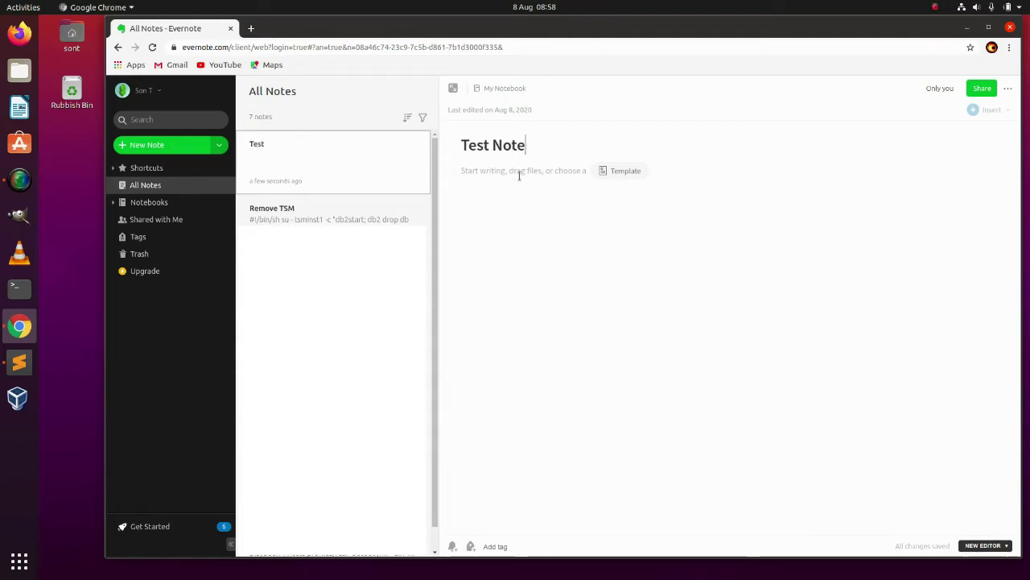
pyautogui.press('Return')
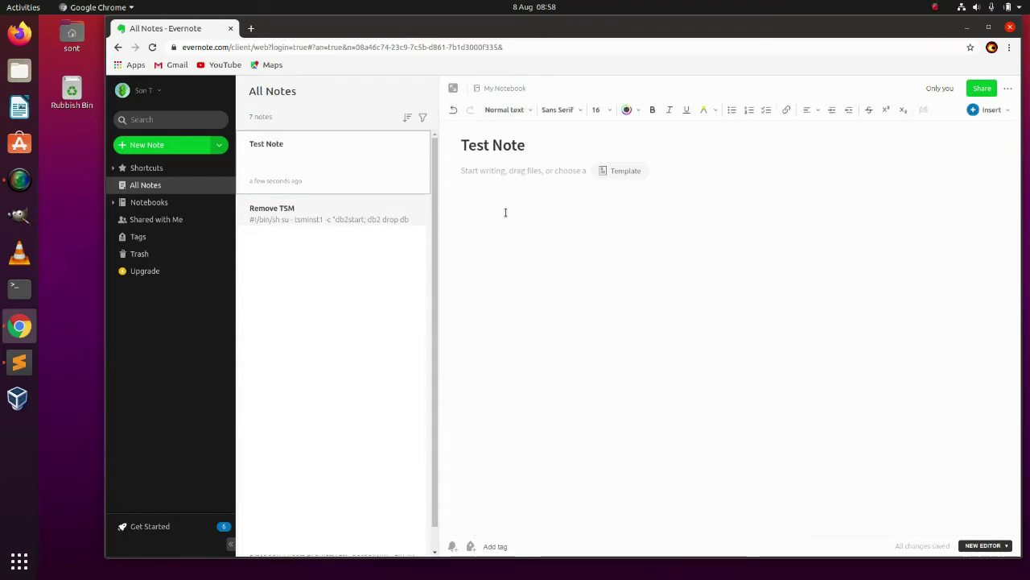
pyautogui.write('Here are my')
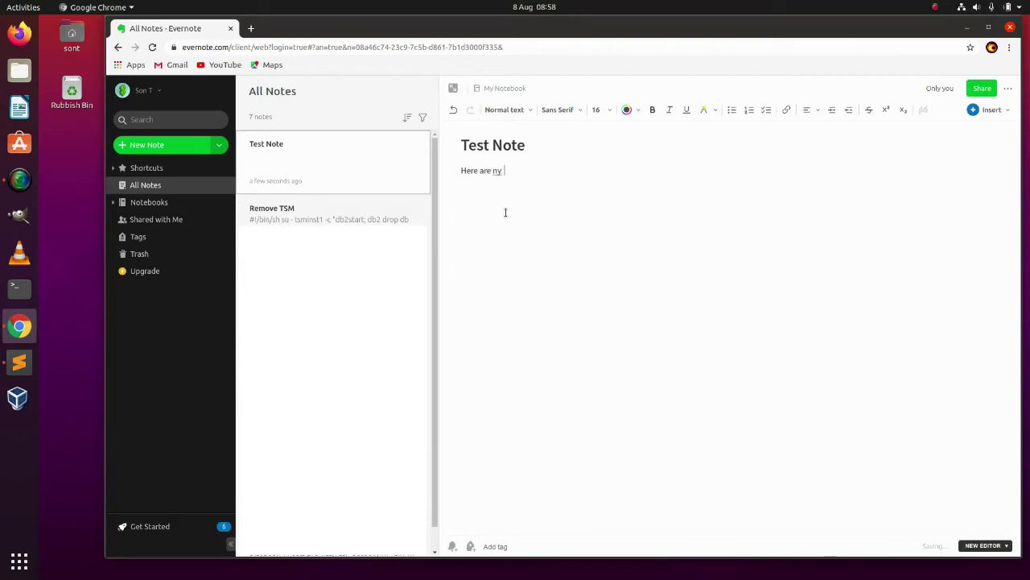
pyautogui.write('ny mo')
pyautogui.press('BackSpace')
pyautogui.press('BackSpace')
pyautogui.write('notes... Class 101.')
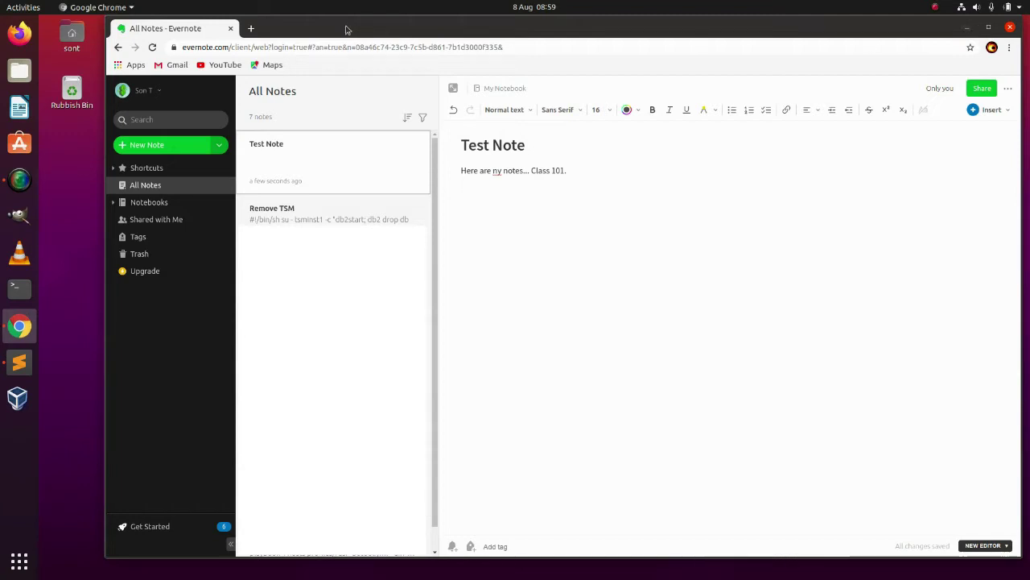
# - In a new tab, search 'teams for linux' and open Microsoft's Teams-on-Linux announcement
pyautogui.click(250, 28)
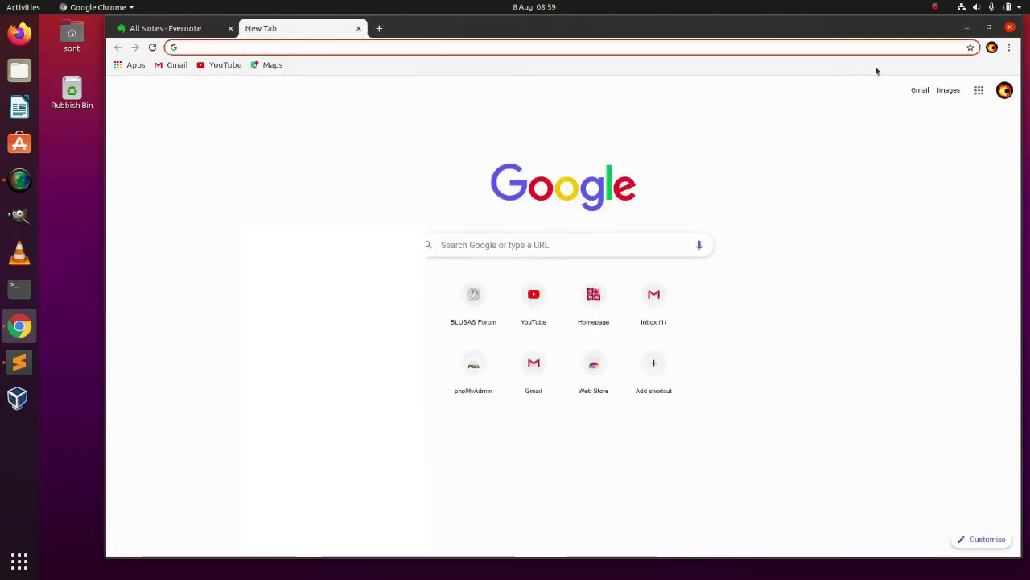
pyautogui.click(967, 27)
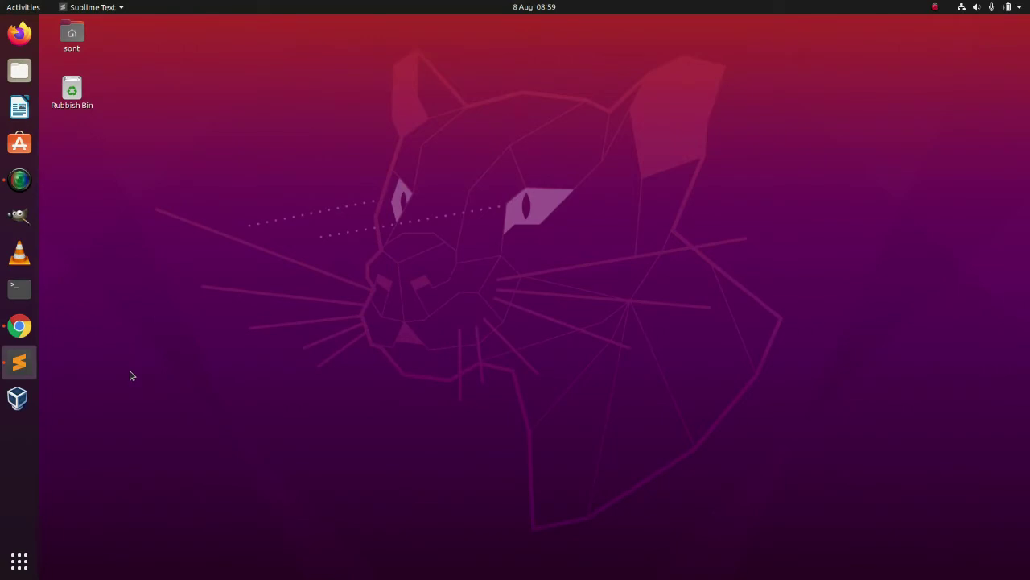
pyautogui.click(19, 326)
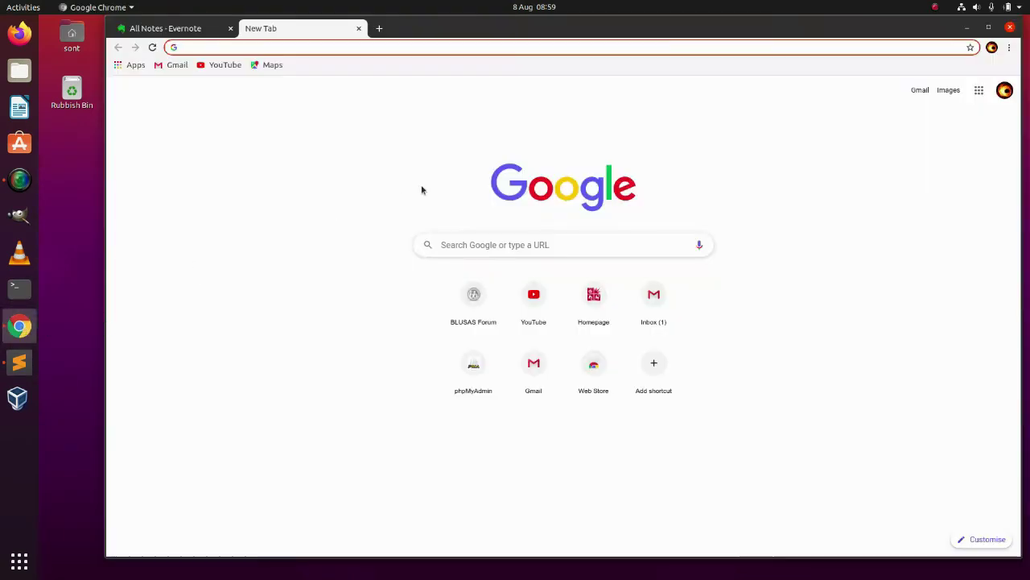
pyautogui.click(326, 49)
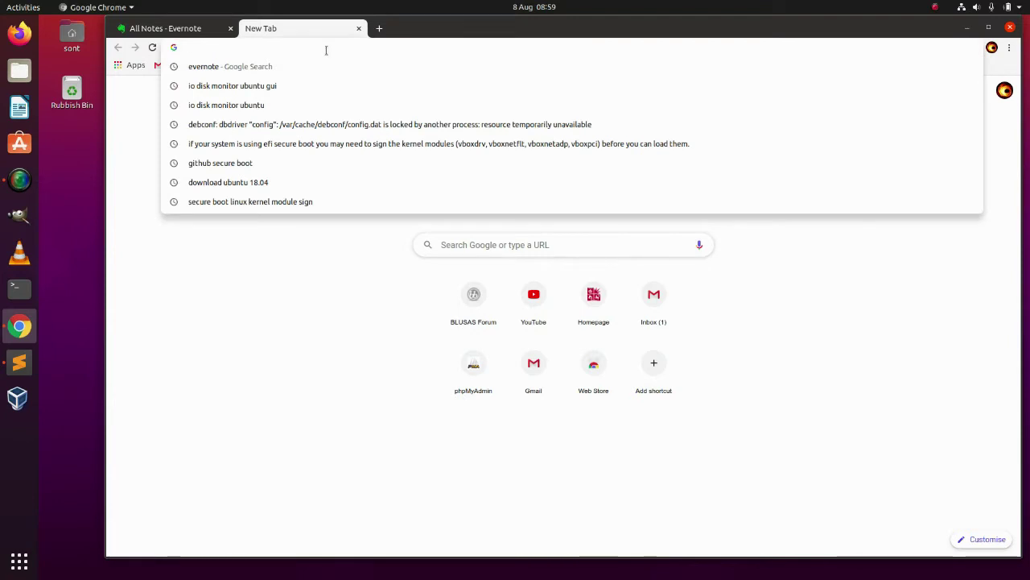
pyautogui.write('tea')
pyautogui.write('m')
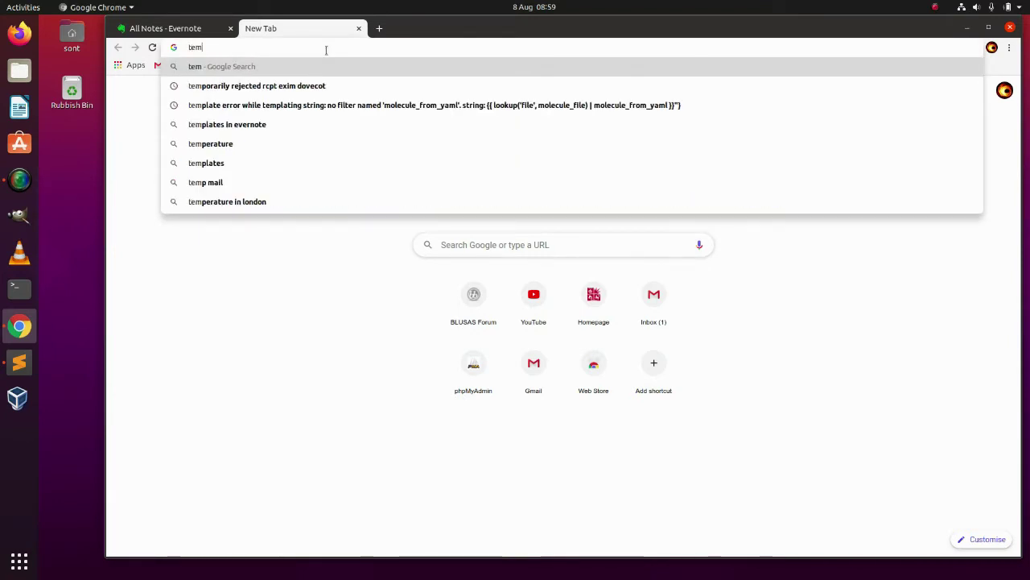
pyautogui.press('BackSpace')
pyautogui.write('ams')
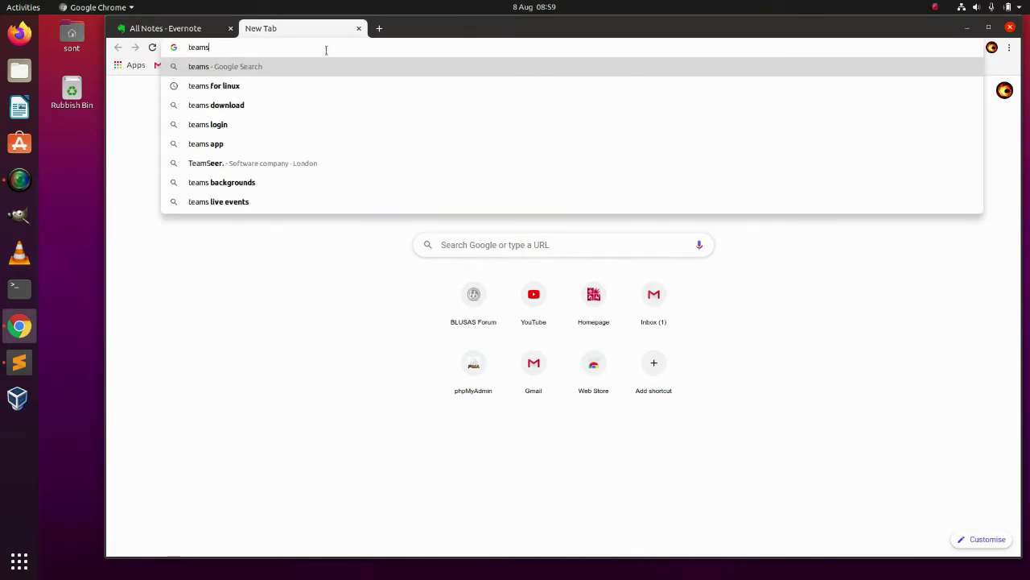
pyautogui.click(283, 87)
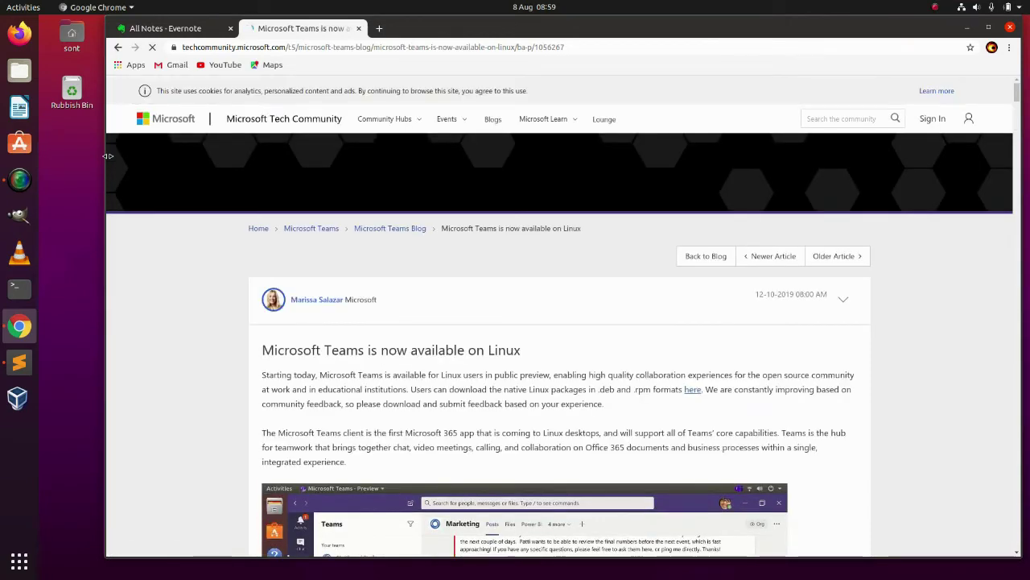
# - Narrow the browser window from the left and read through the Teams-on-Linux post and its comments
pyautogui.moveTo(108, 155); pyautogui.dragTo(316, 155)
pyautogui.scroll(-3, 352, 275)
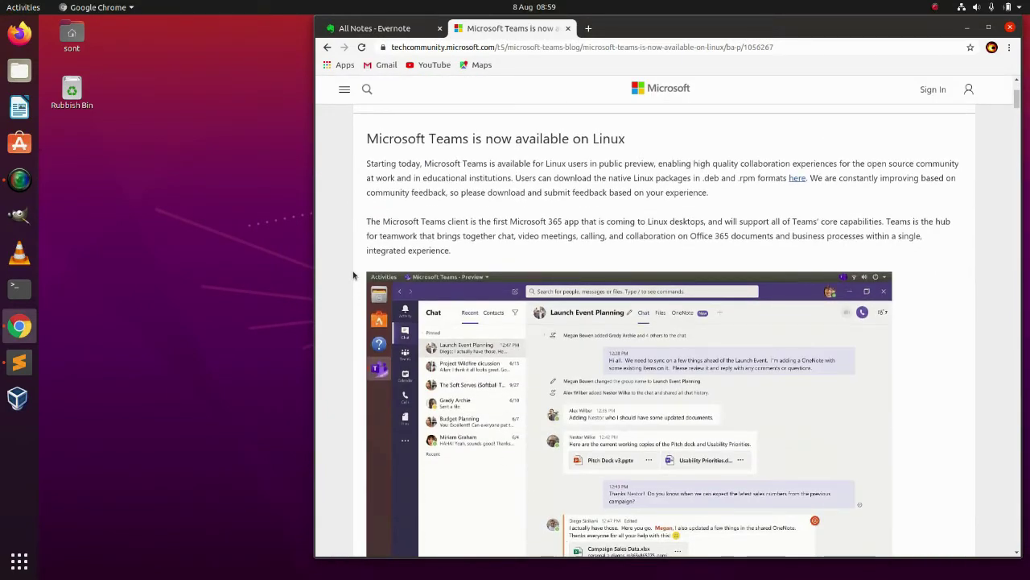
pyautogui.scroll(-3, 353, 275)
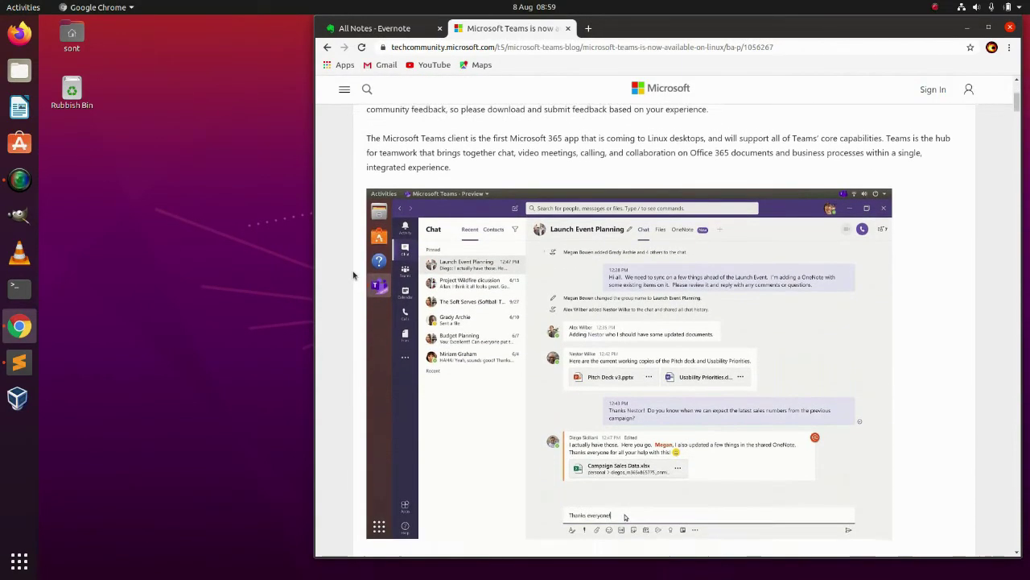
pyautogui.scroll(-3, 352, 275)
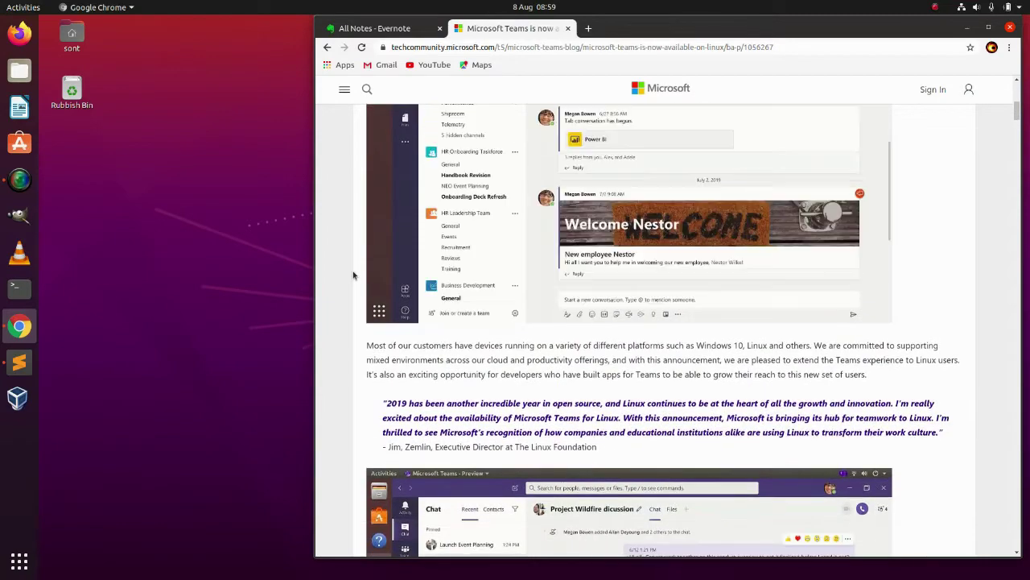
pyautogui.scroll(-3, 352, 276)
pyautogui.scroll(-6, 352, 276)
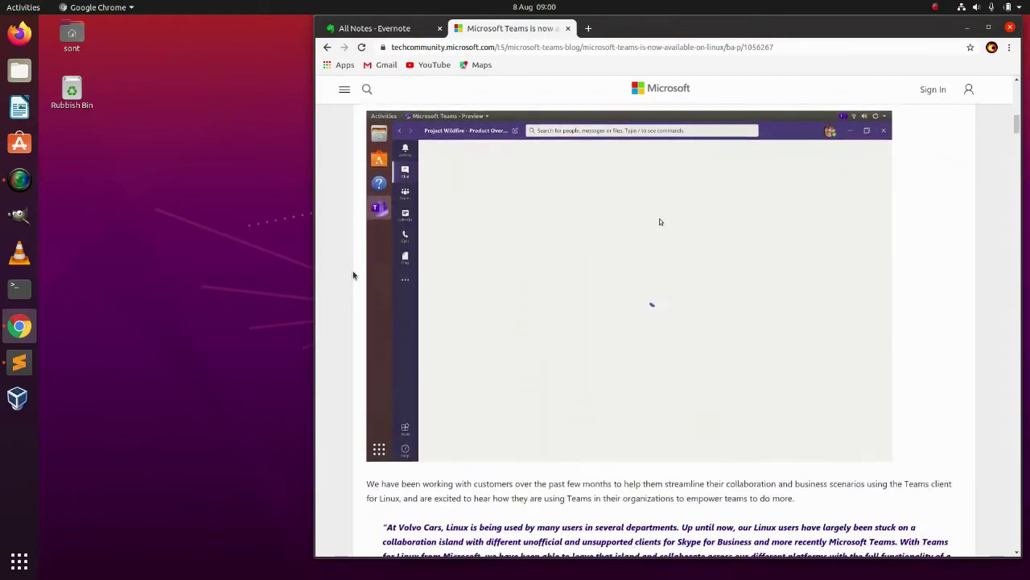
pyautogui.scroll(-5, 353, 275)
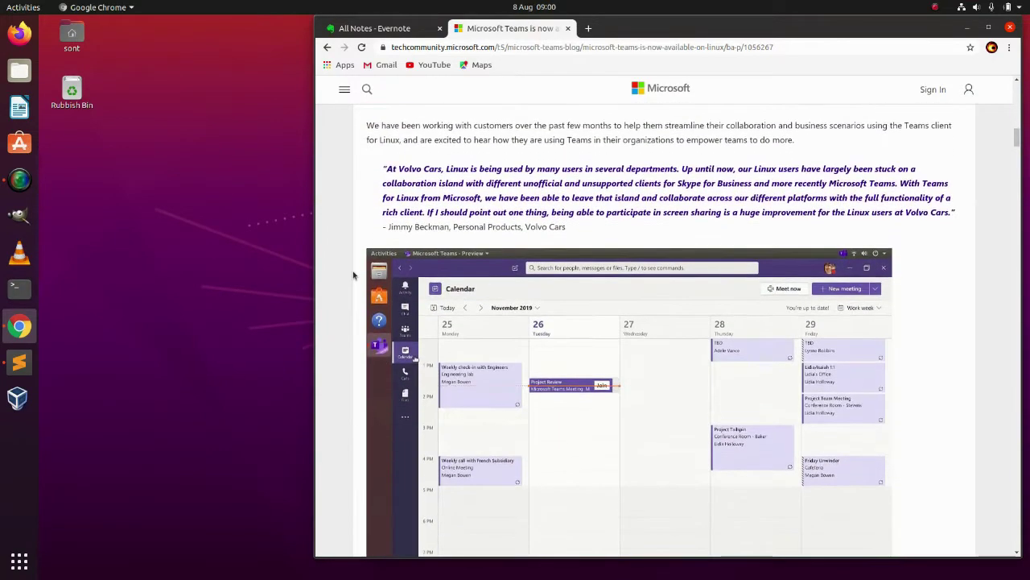
pyautogui.scroll(-7, 352, 276)
pyautogui.scroll(8, 353, 275)
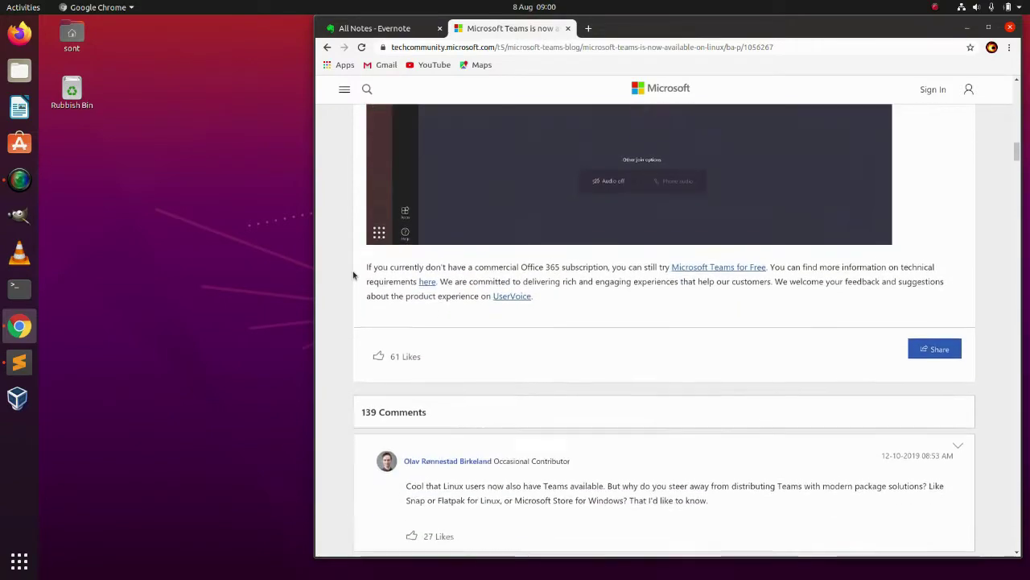
pyautogui.scroll(20, 353, 276)
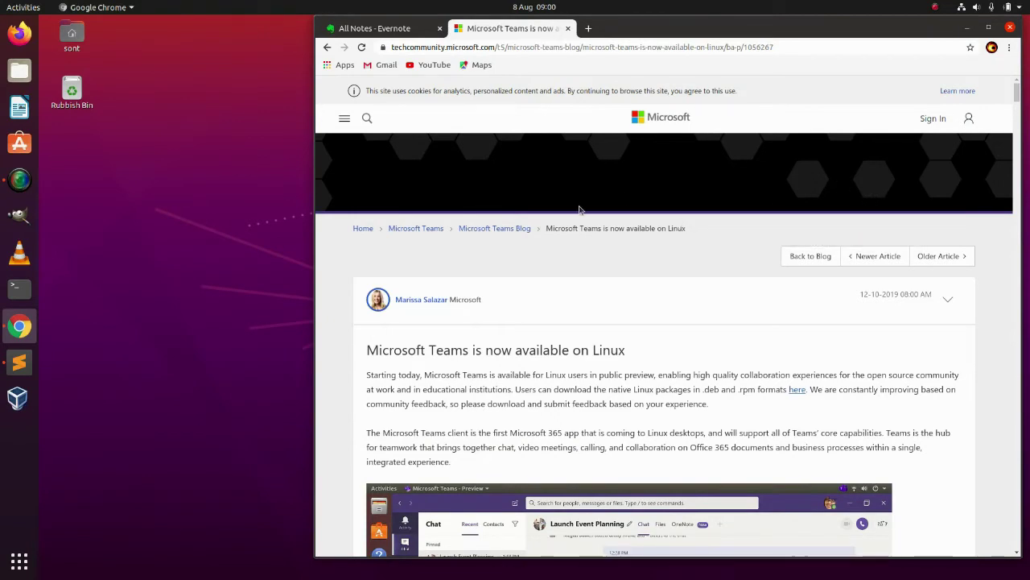
pyautogui.scroll(-8, 579, 209)
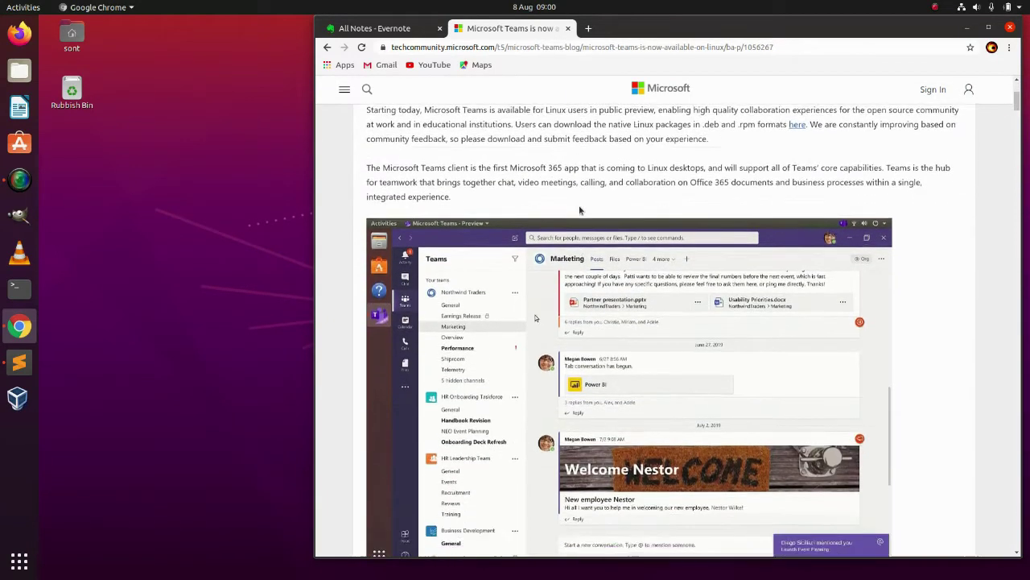
pyautogui.scroll(-15, 579, 209)
pyautogui.scroll(-10, 579, 210)
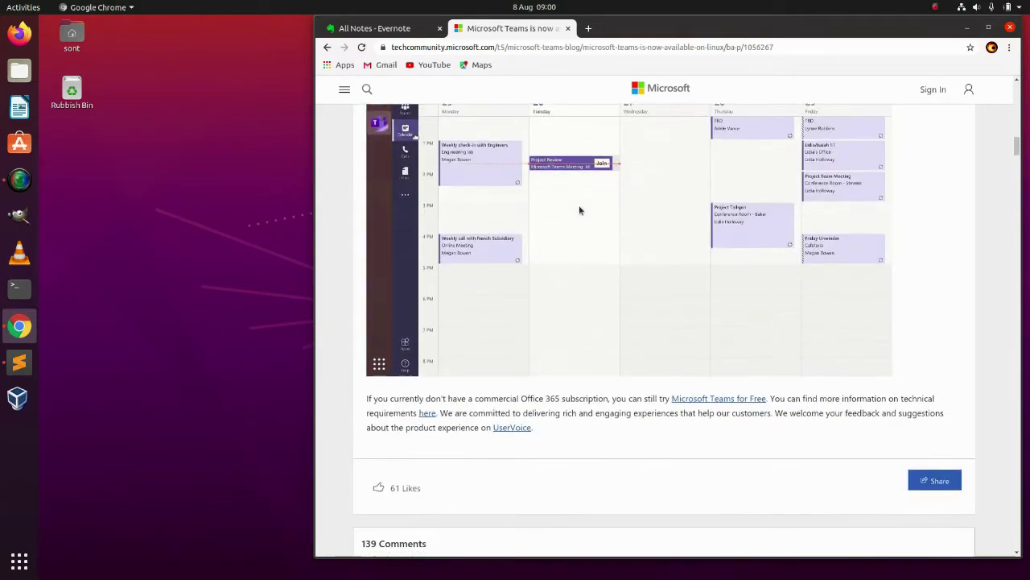
pyautogui.scroll(-5, 579, 210)
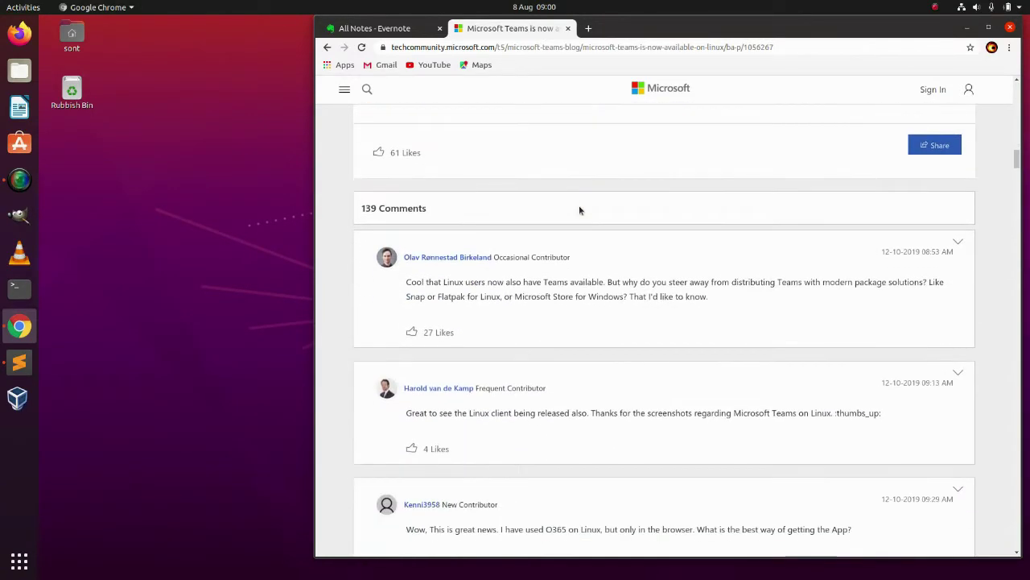
pyautogui.scroll(-10, 579, 210)
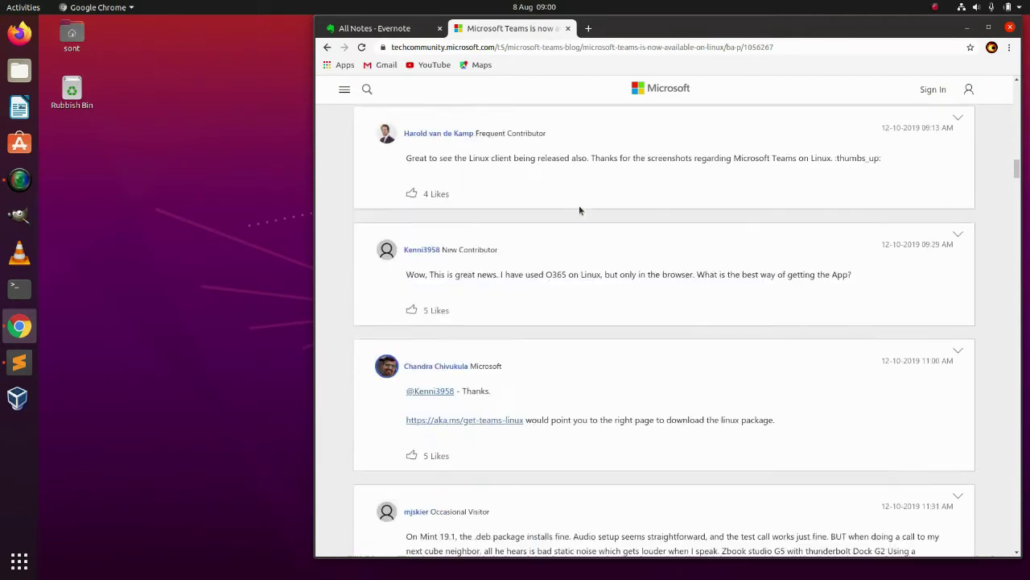
pyautogui.scroll(-20, 579, 209)
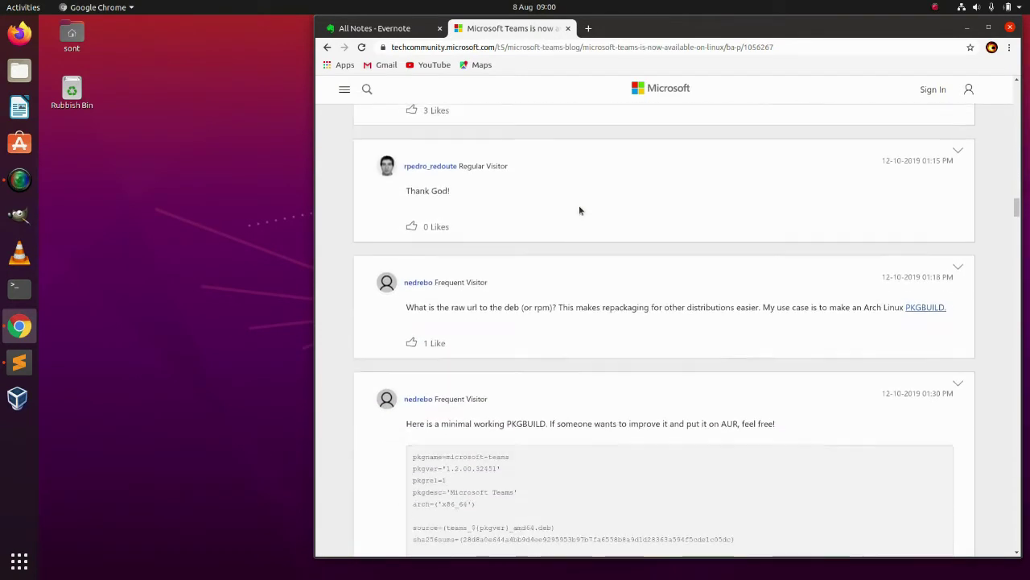
pyautogui.scroll(-10, 579, 210)
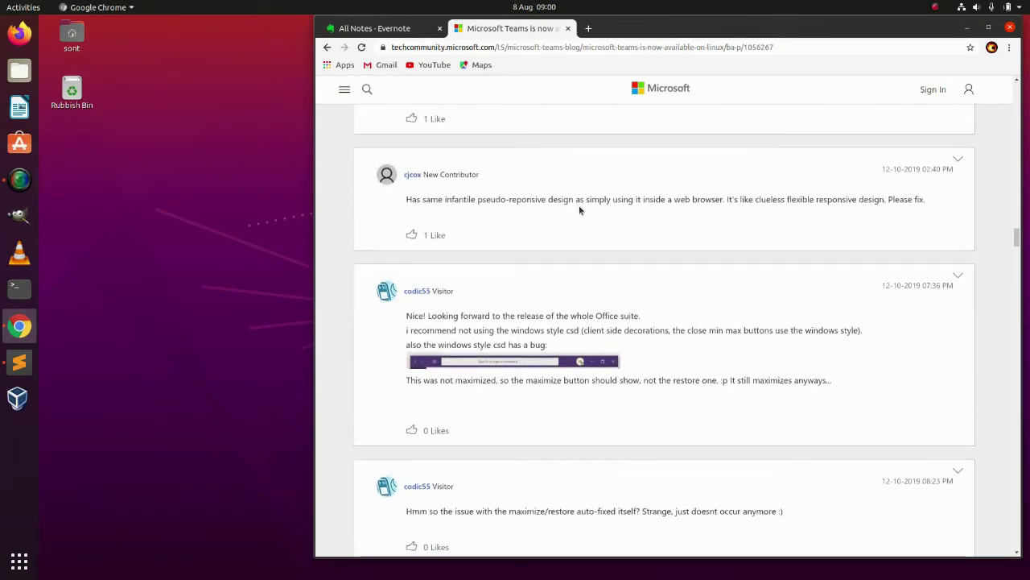
pyautogui.scroll(20, 579, 211)
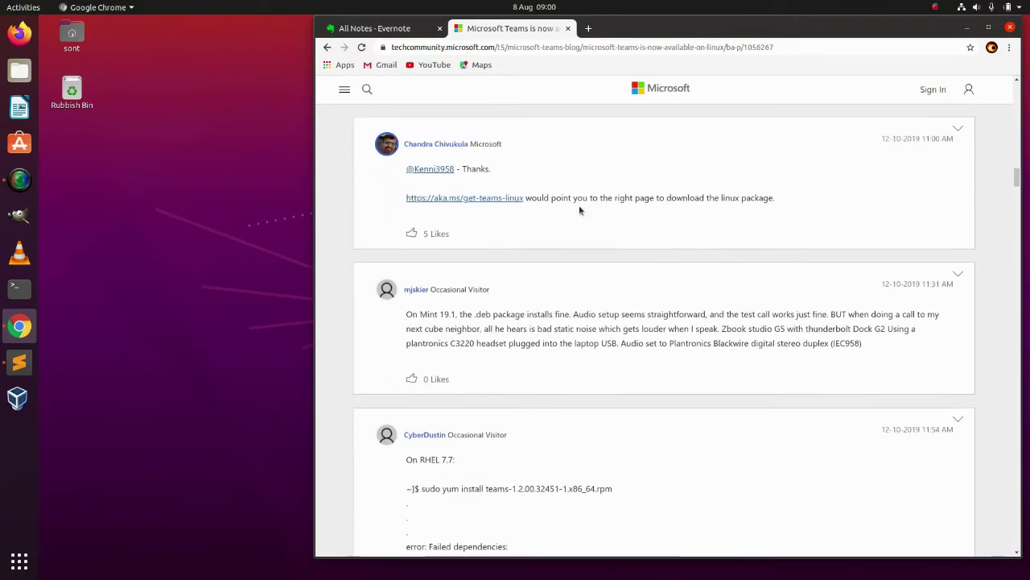
# - Search Google for 'download teams linux' and scroll through the listed Linux install guides
pyautogui.click(783, 47)
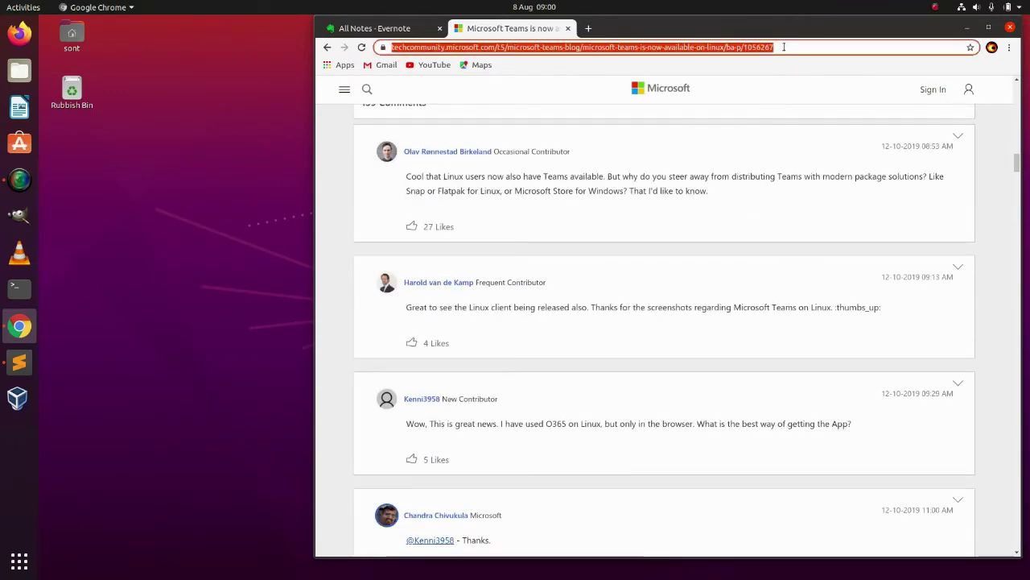
pyautogui.write('donwlo')
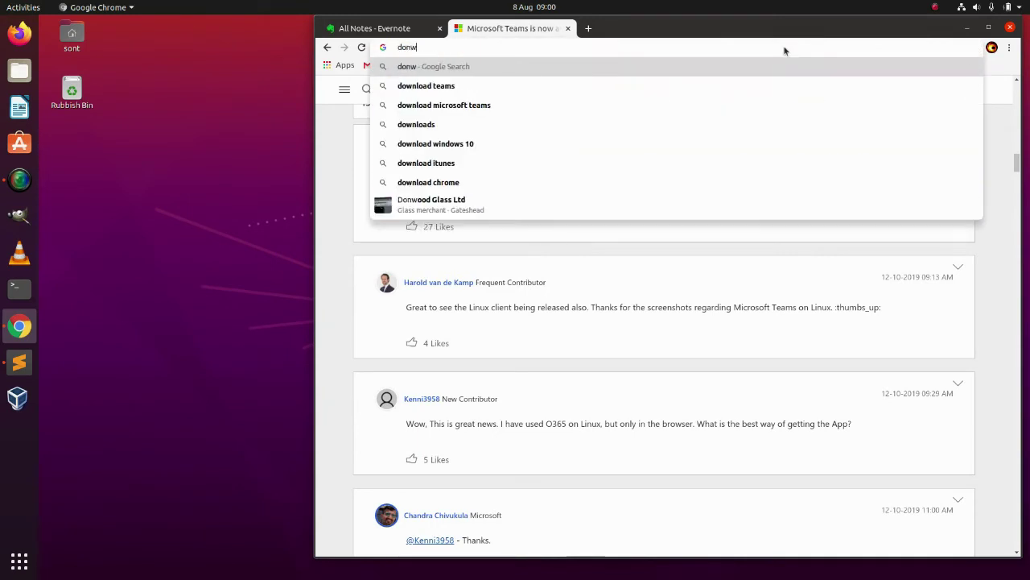
pyautogui.press('BackSpace')
pyautogui.press('BackSpace')
pyautogui.press('BackSpace')
pyautogui.press('BackSpace')
pyautogui.write('w')
pyautogui.press('End')
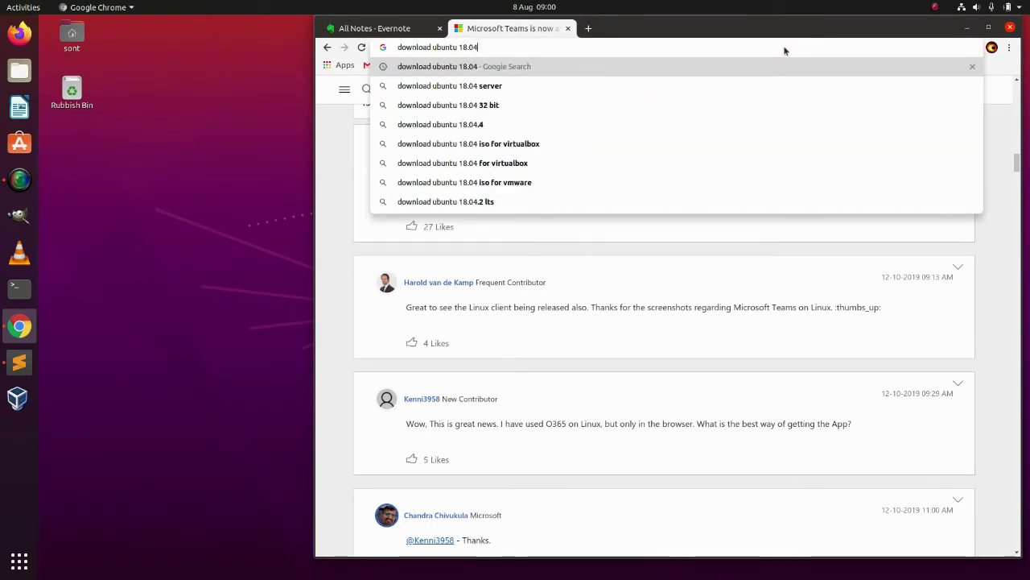
pyautogui.press('BackSpace')
pyautogui.press('BackSpace')
pyautogui.press('BackSpace')
pyautogui.press('BackSpace')
pyautogui.press('BackSpace')
pyautogui.press('BackSpace')
pyautogui.press('BackSpace')
pyautogui.press('BackSpace')
pyautogui.press('BackSpace')
pyautogui.press('BackSpace')
pyautogui.press('BackSpace')
pyautogui.press('BackSpace')
pyautogui.write('ta')
pyautogui.press('BackSpace')
pyautogui.write('eams')
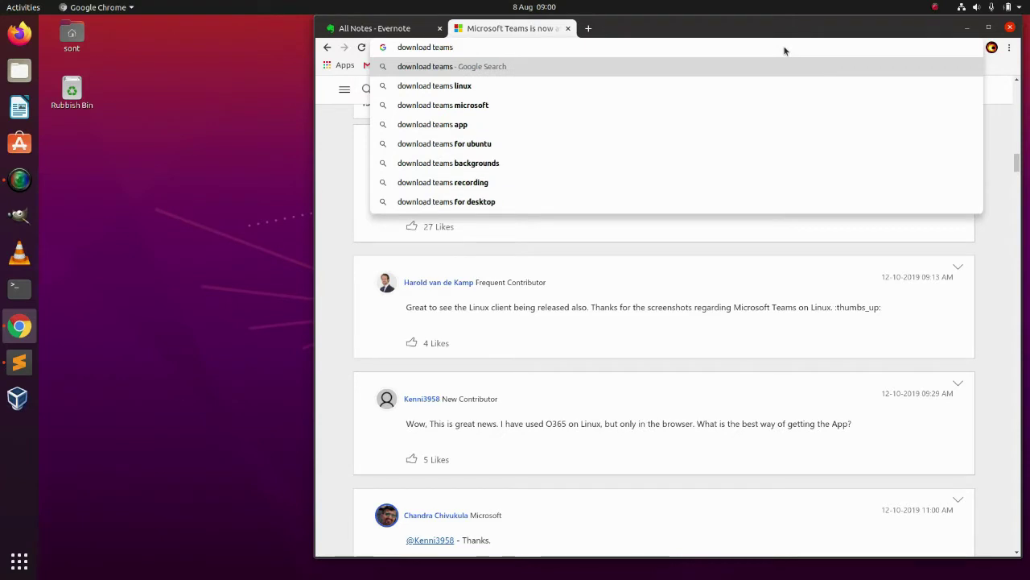
pyautogui.write(' linux')
pyautogui.press('Return')
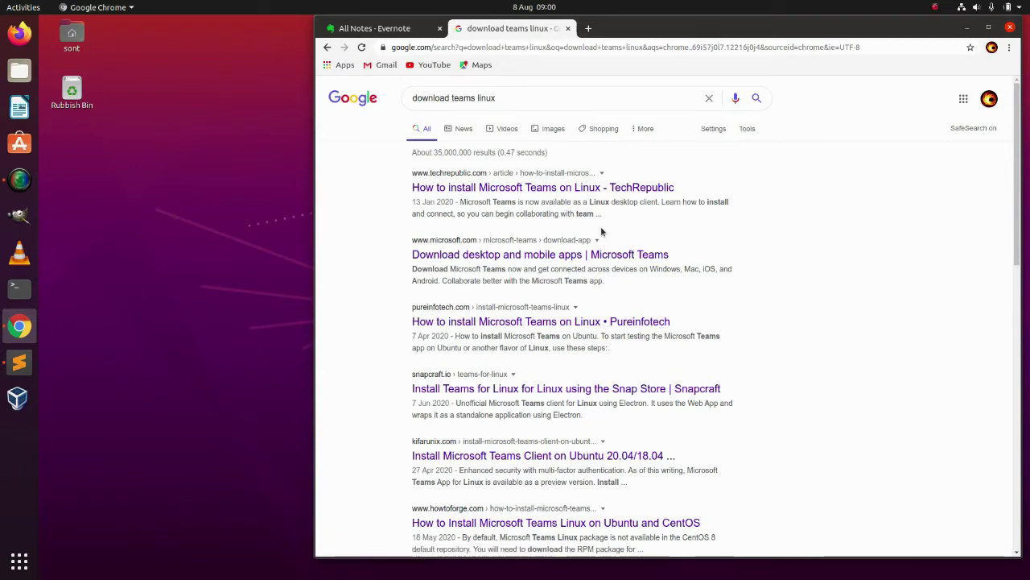
pyautogui.scroll(-5, 600, 227)
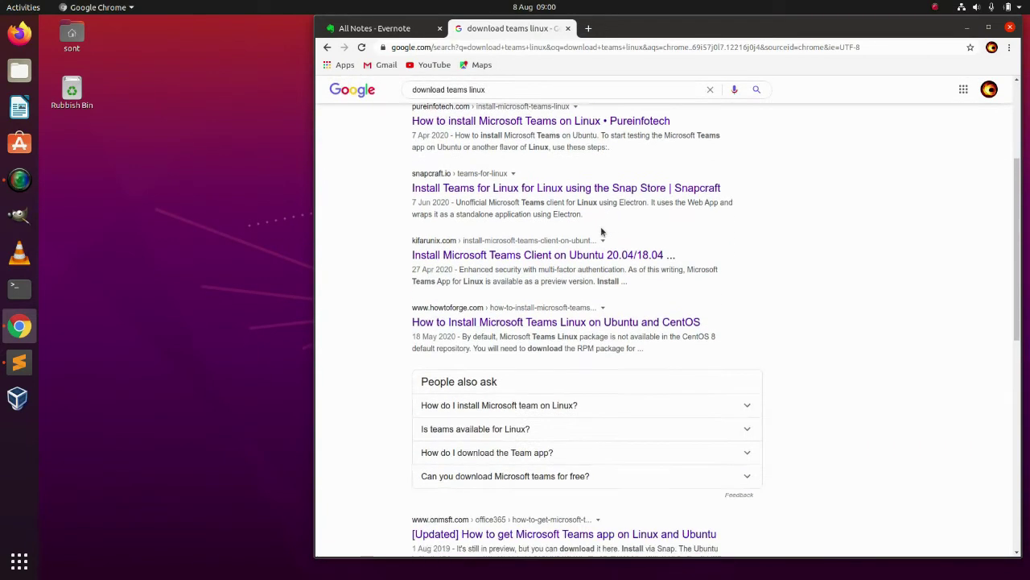
pyautogui.scroll(-1, 601, 231)
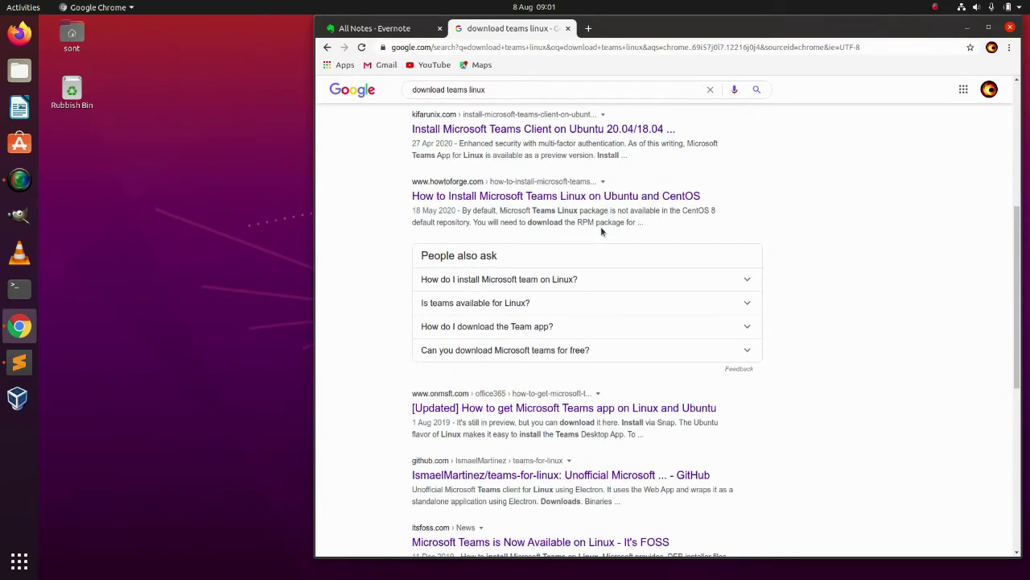
pyautogui.scroll(-3, 601, 231)
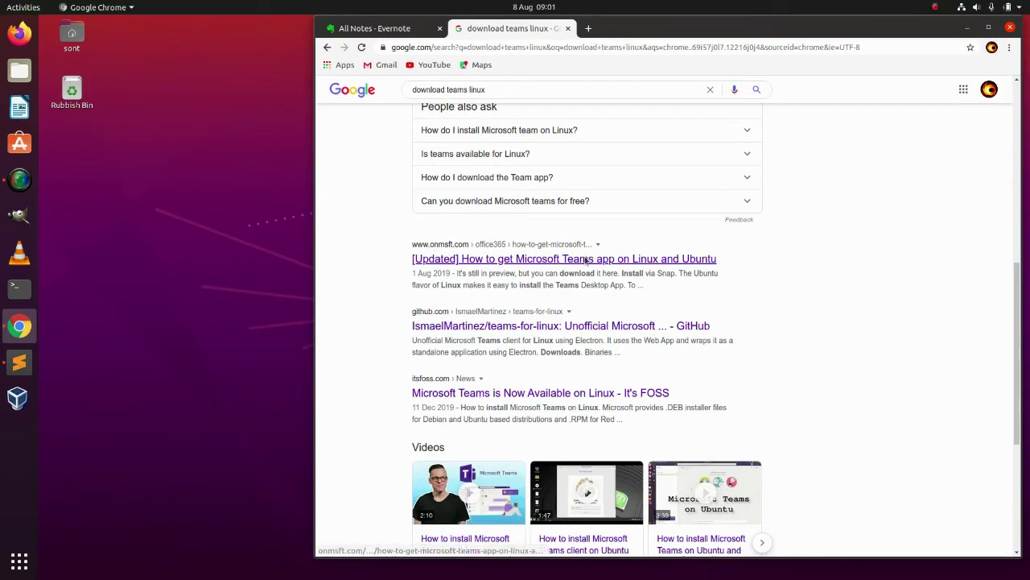
# - Open the OnMSFT Teams-on-Linux guide past its privacy notice, then close its tab
pyautogui.click(586, 258)
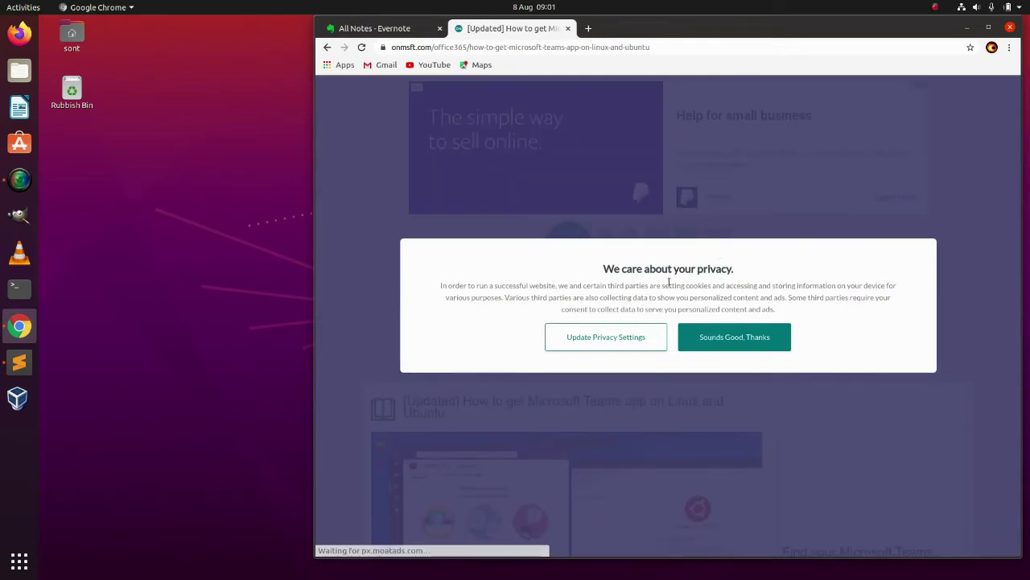
pyautogui.click(723, 339)
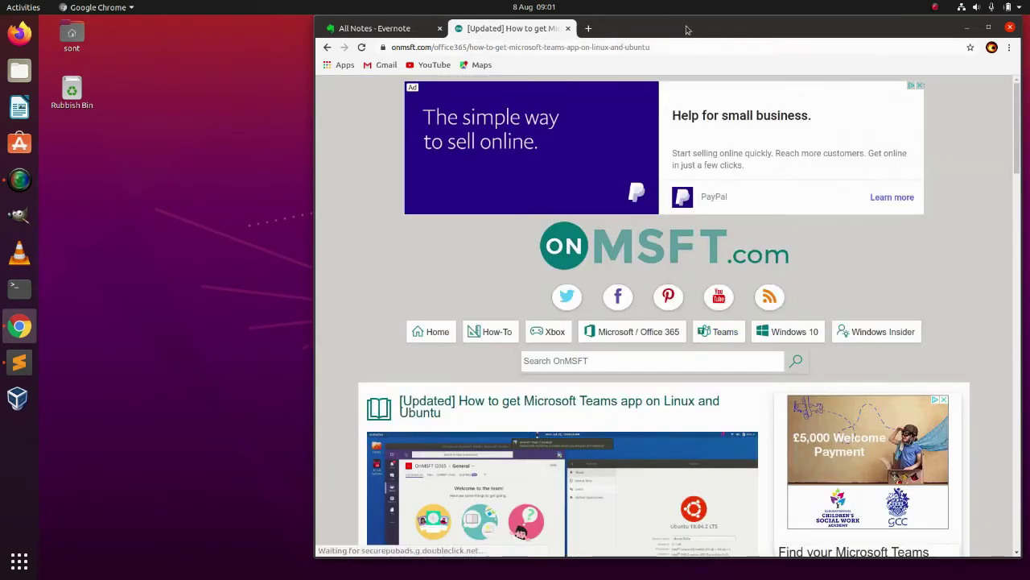
pyautogui.moveTo(687, 29)
pyautogui.mouseDown()
pyautogui.moveTo(832, 11)
pyautogui.moveTo(683, 14)
pyautogui.mouseUp()
pyautogui.doubleClick(590, 26)
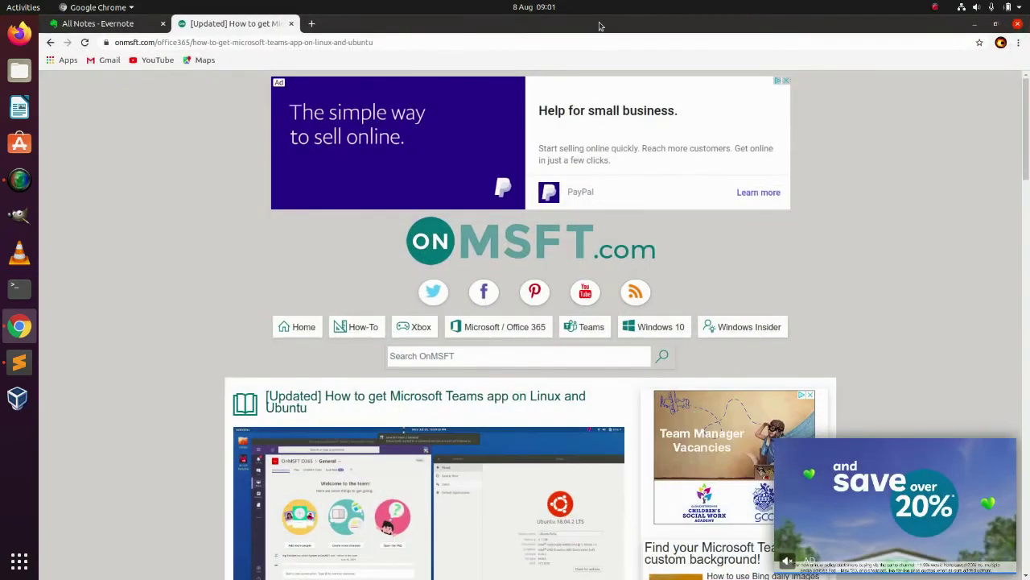
pyautogui.doubleClick(590, 25)
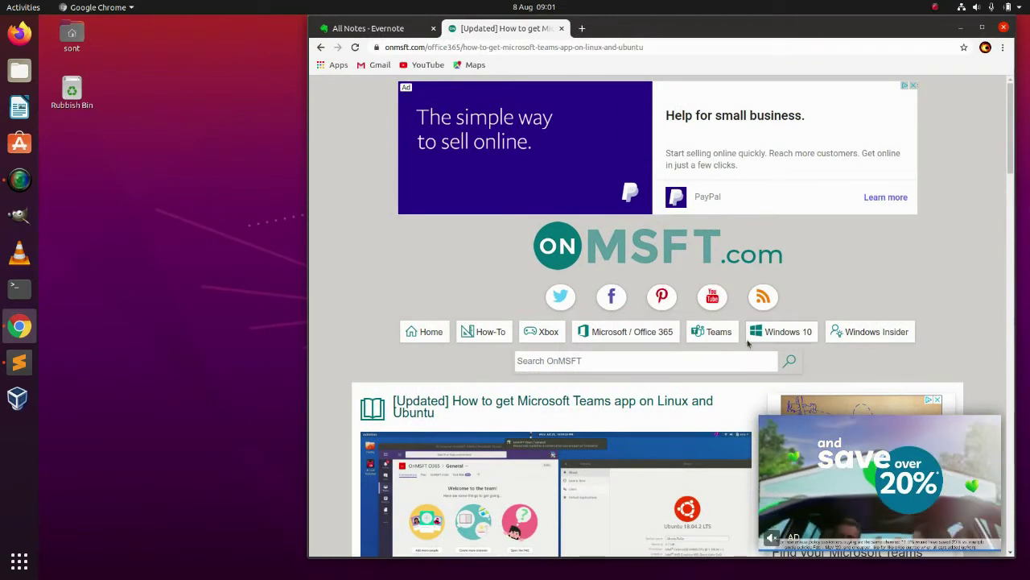
pyautogui.click(562, 29)
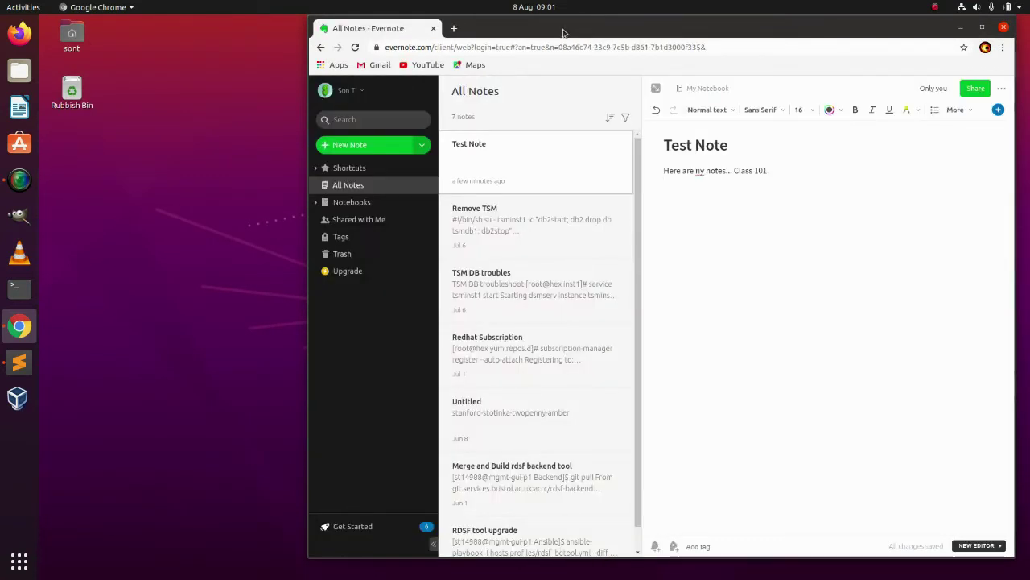
# - Rerun the 'download teams linux' search in a new tab and open Microsoft's Teams download page
pyautogui.click(454, 29)
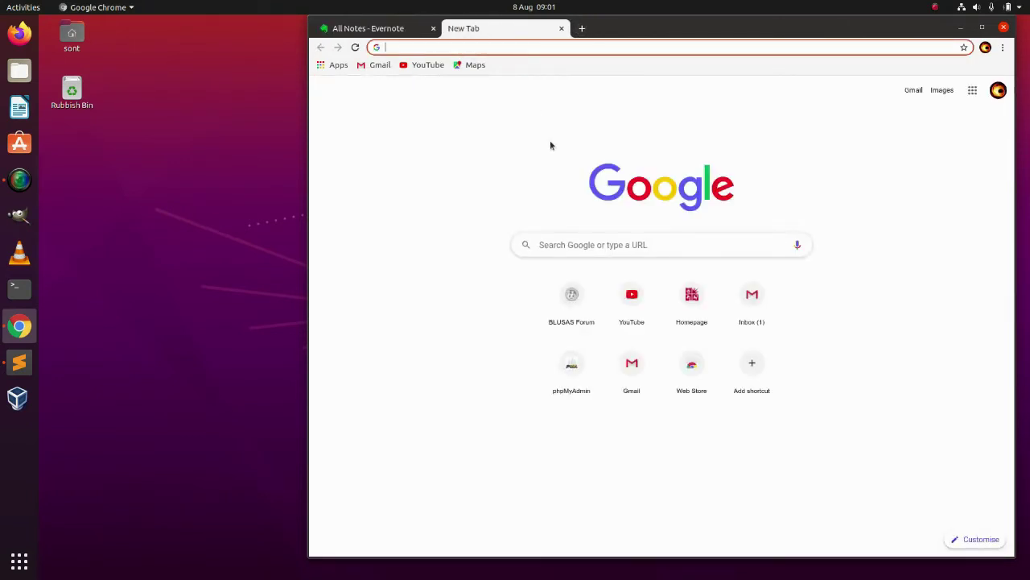
pyautogui.click(550, 243)
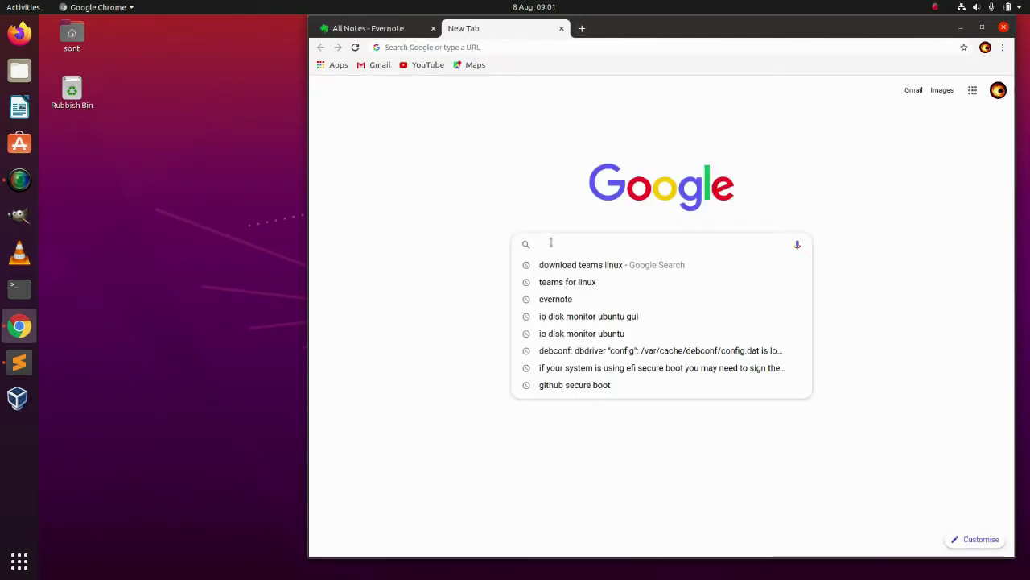
pyautogui.click(567, 267)
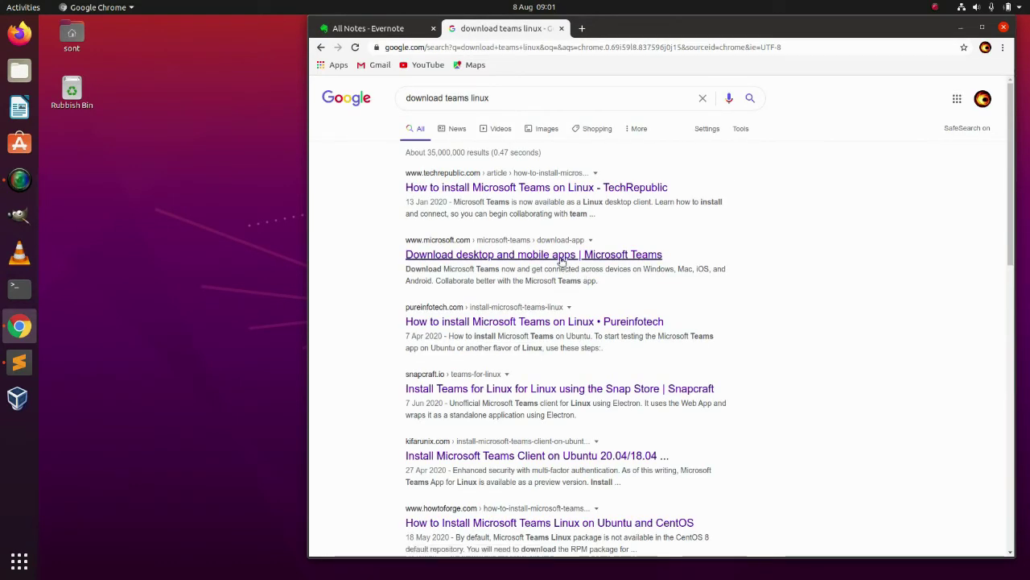
pyautogui.click(561, 257)
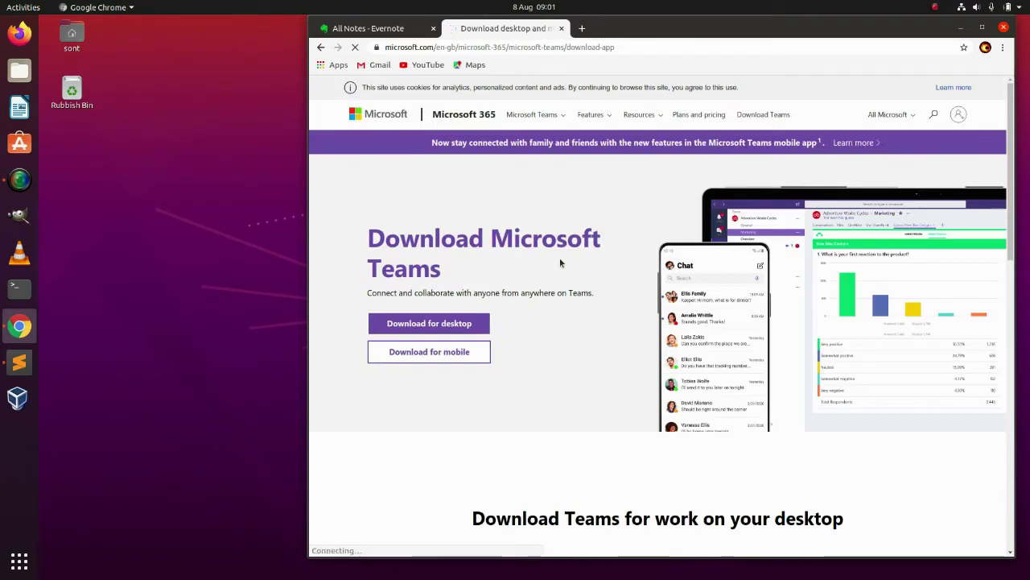
pyautogui.scroll(-1, 560, 261)
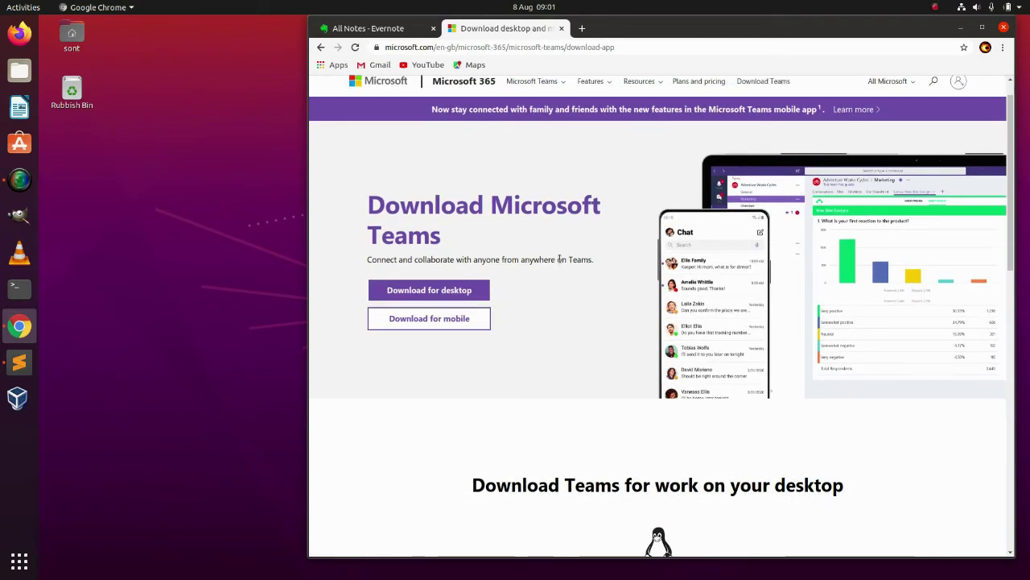
pyautogui.scroll(1, 539, 298)
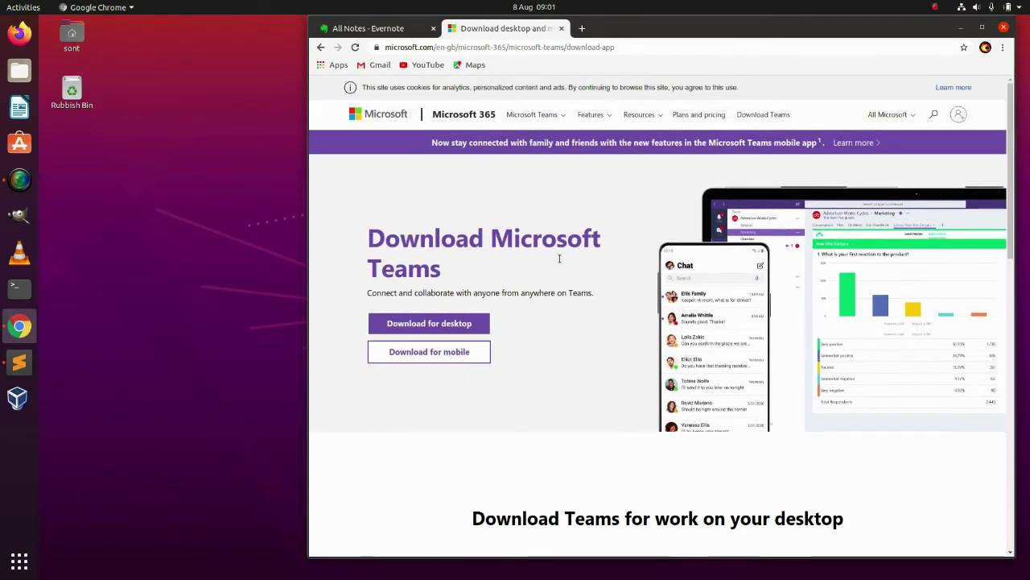
# - Download the Linux DEB (64-bit) Teams package and launch a terminal
pyautogui.click(460, 325)
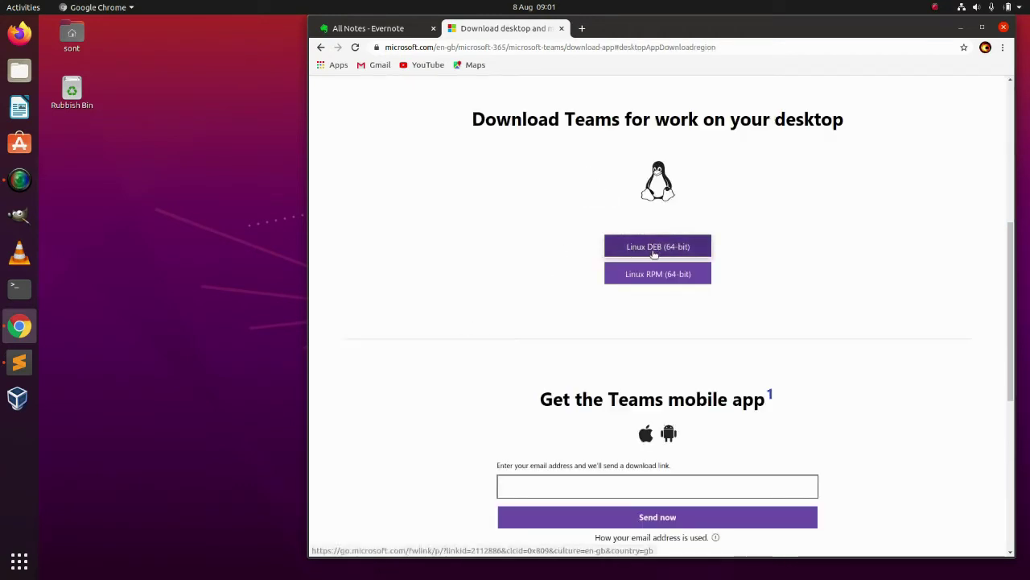
pyautogui.click(678, 254)
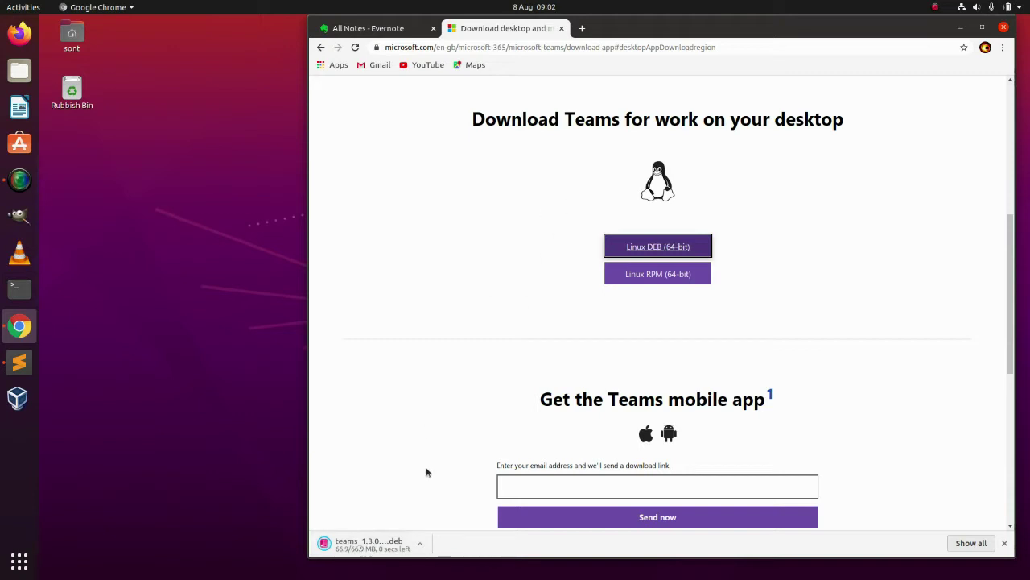
pyautogui.click(19, 287)
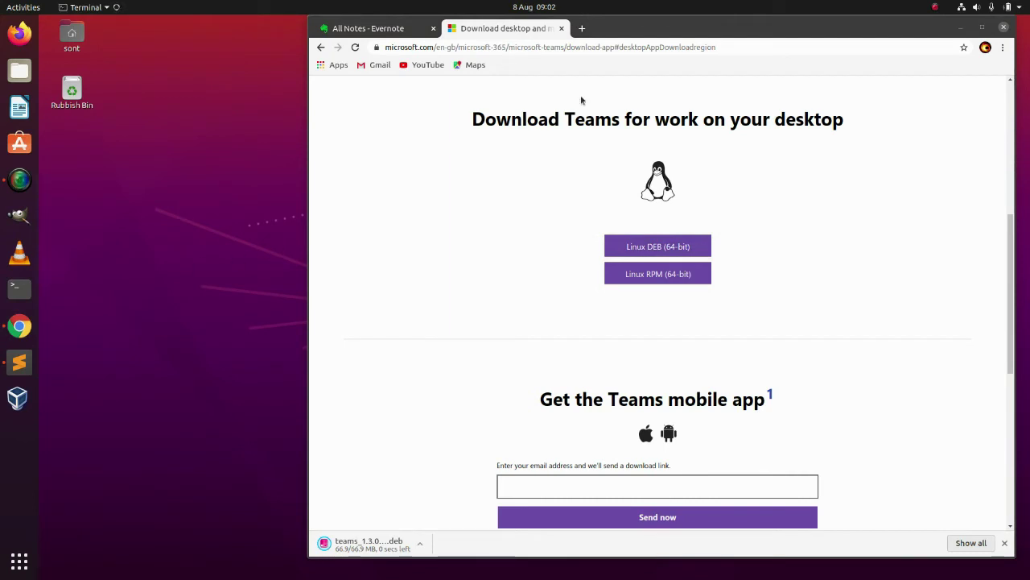
# - Go to office.com in a new tab and bring up its Microsoft account sign-in page
pyautogui.click(582, 29)
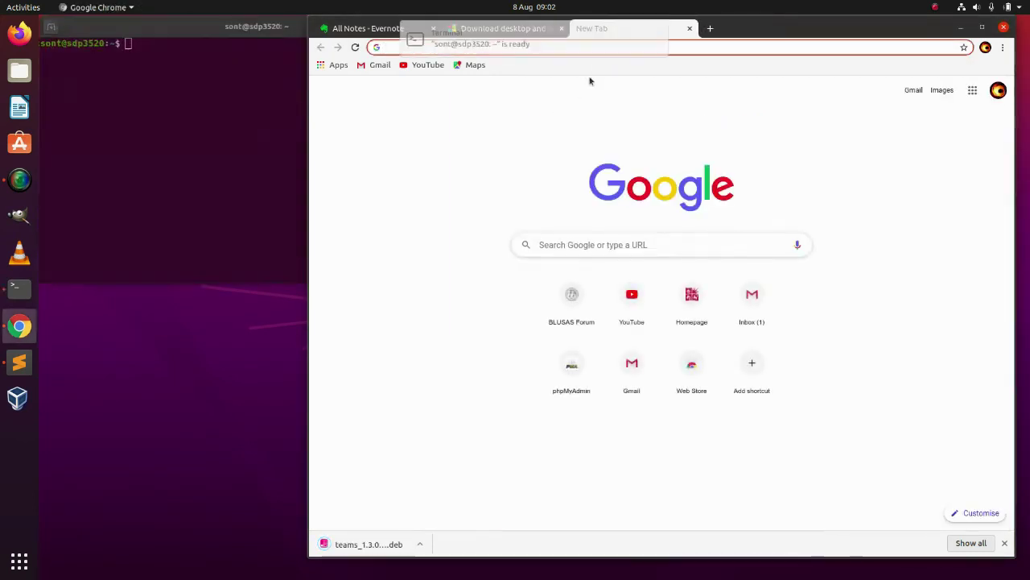
pyautogui.write('offi')
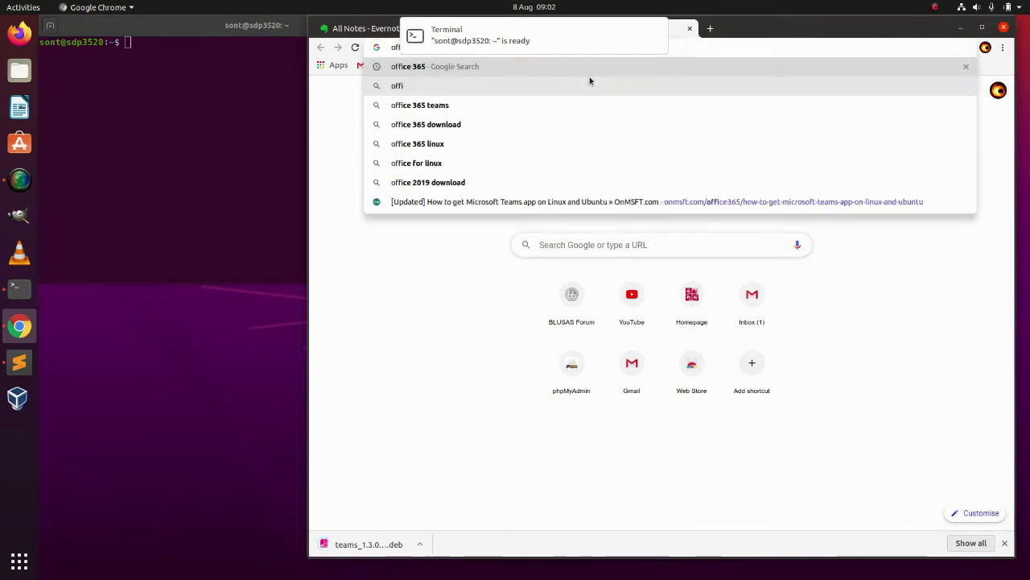
pyautogui.write('c')
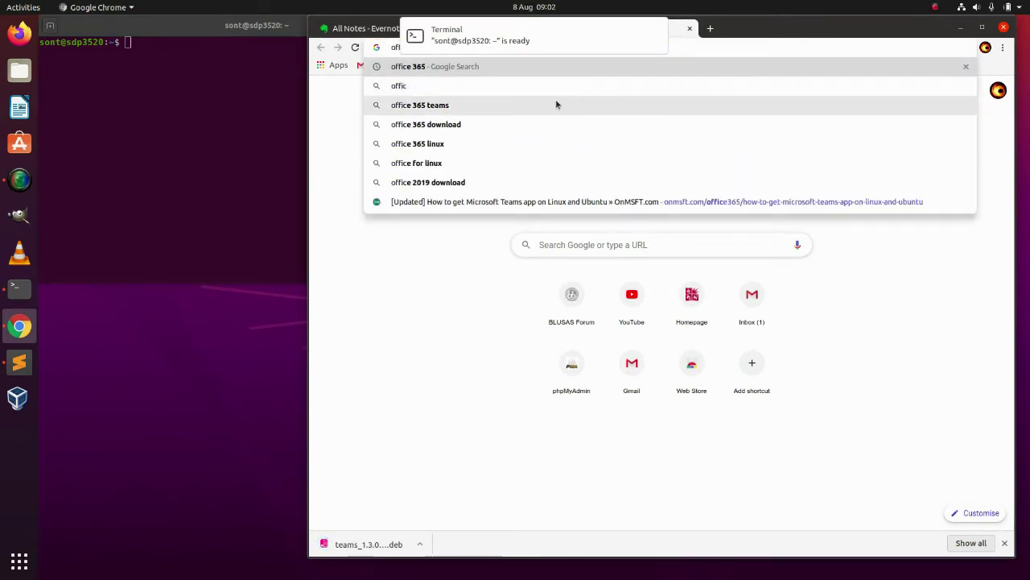
pyautogui.write('e.com')
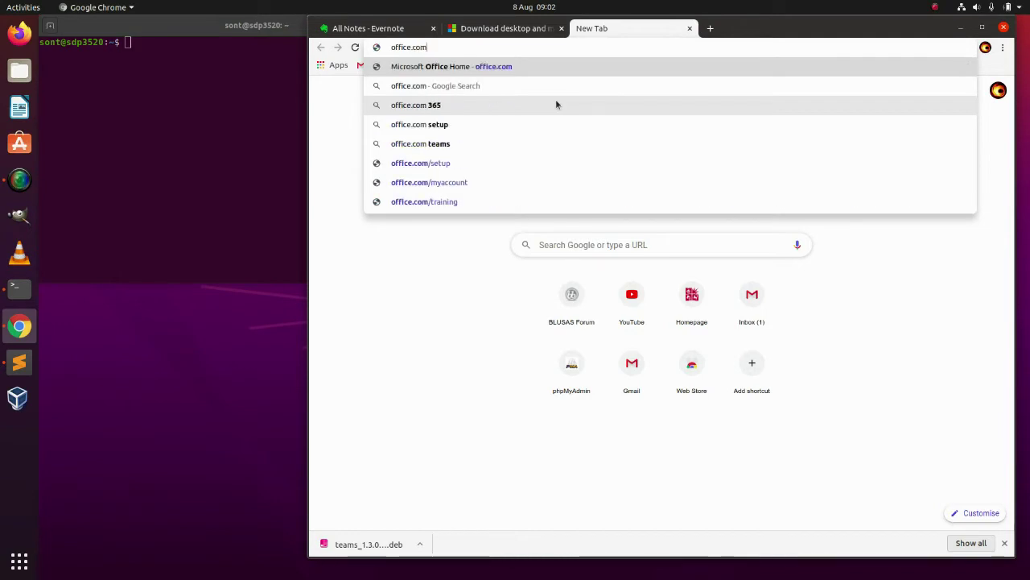
pyautogui.press('Return')
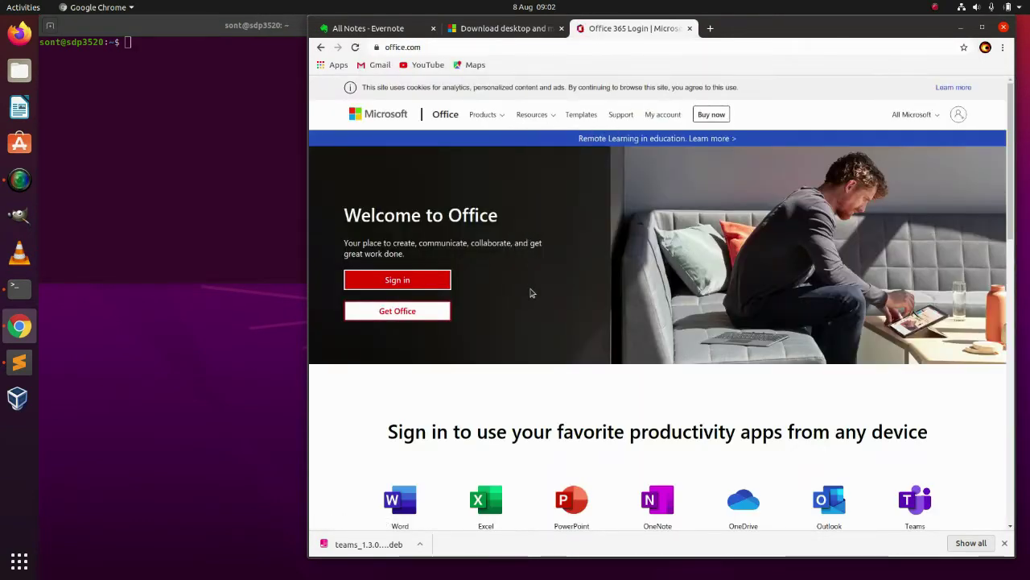
pyautogui.click(412, 278)
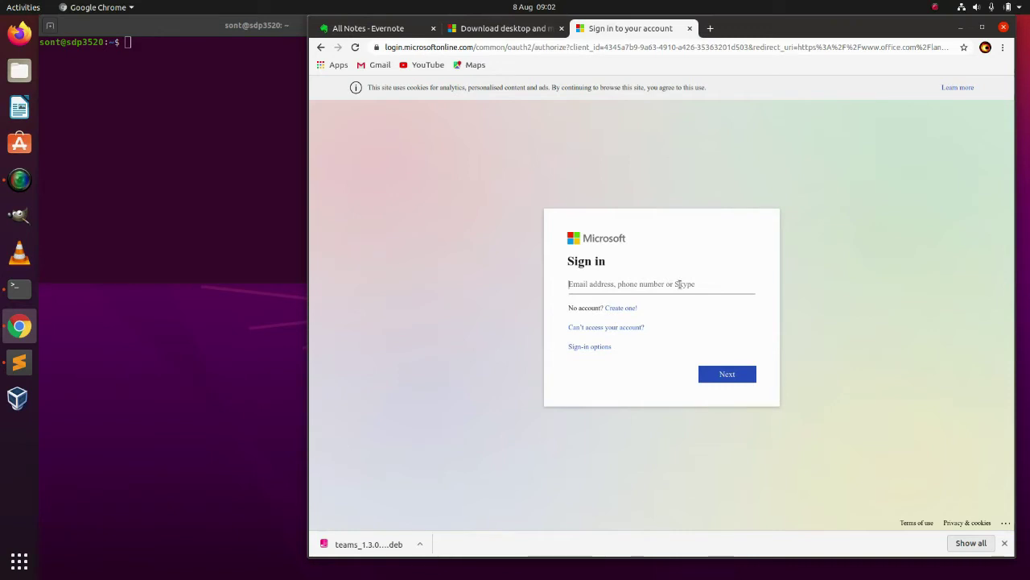
# - Start typing the account e-mail in Microsoft Sign in, then minimise Chrome to reveal the terminal
pyautogui.write('st')
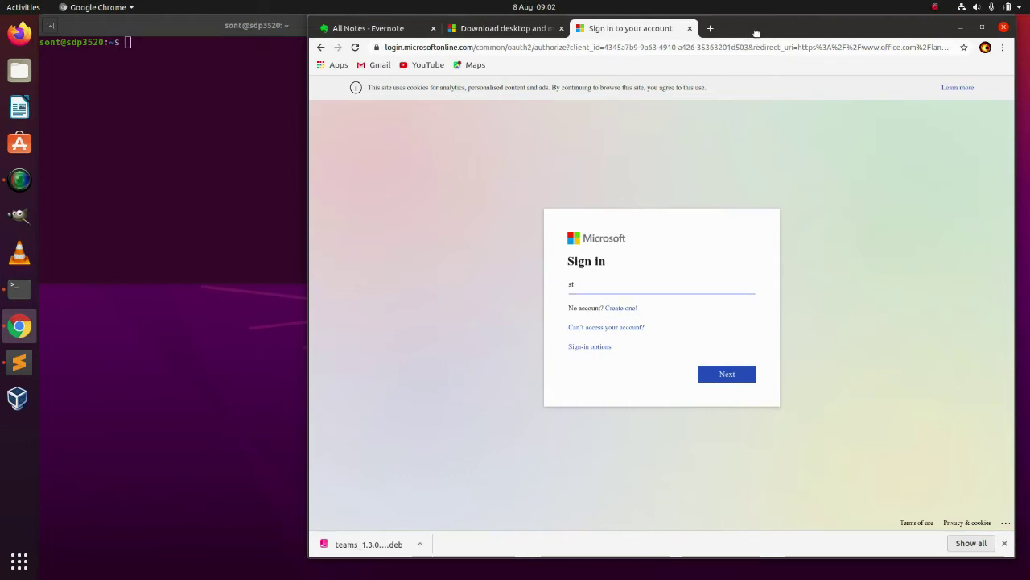
pyautogui.press('super+h')
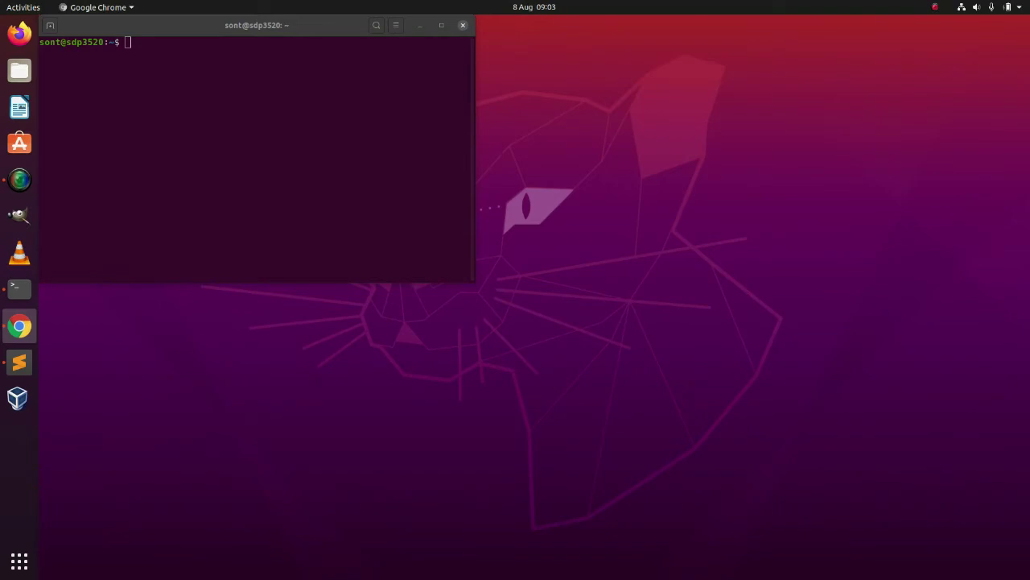
# - Reposition Chrome and go from the Office 365 home page to the Excel start page
pyautogui.moveTo(805, 58); pyautogui.dragTo(808, 96)
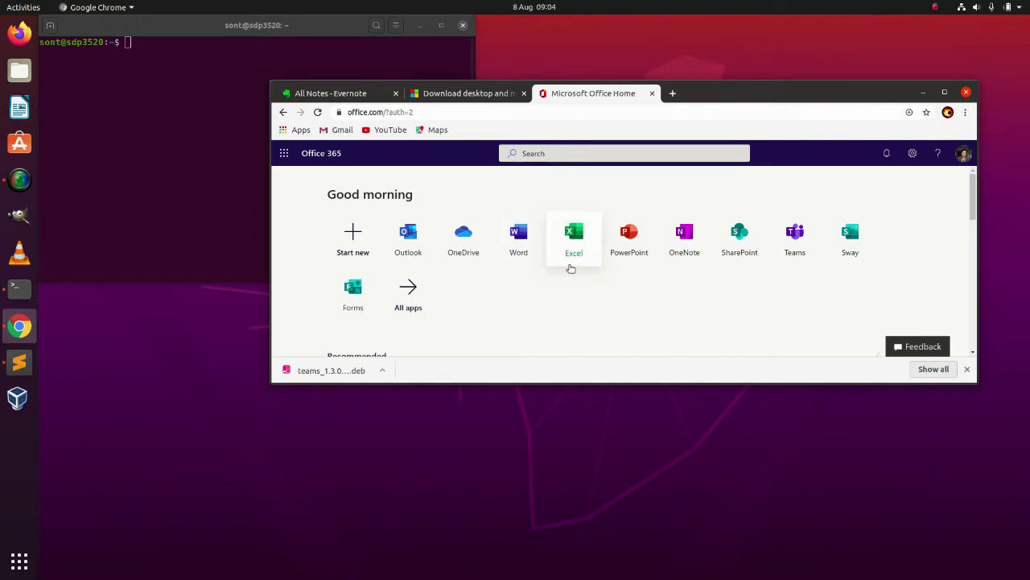
pyautogui.click(521, 240)
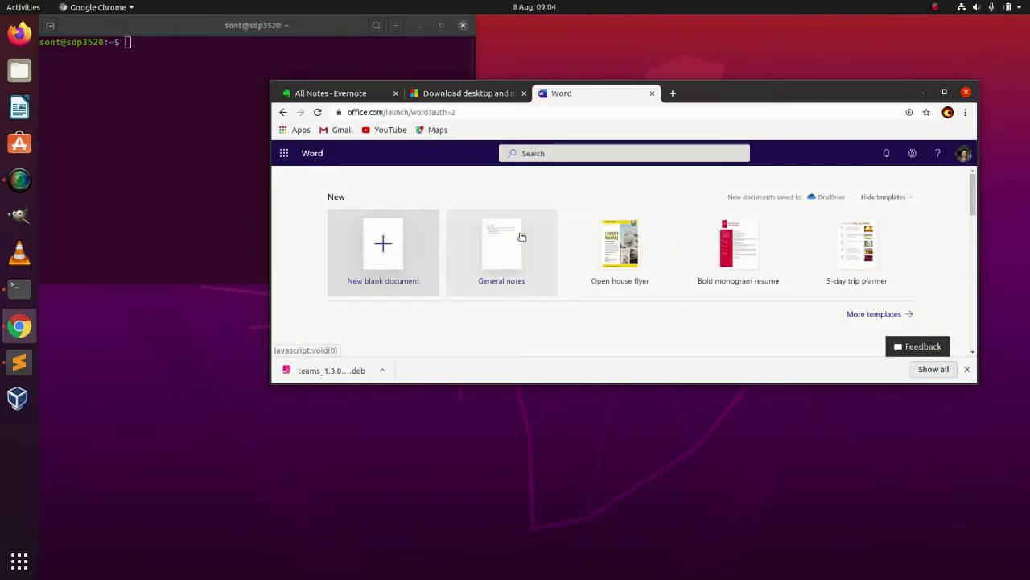
pyautogui.click(283, 113)
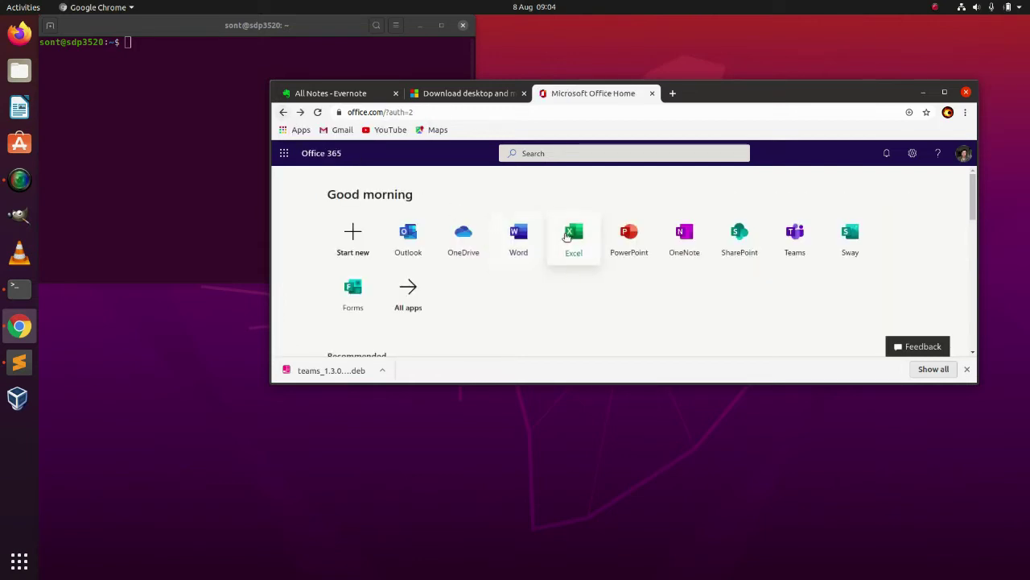
pyautogui.click(570, 233)
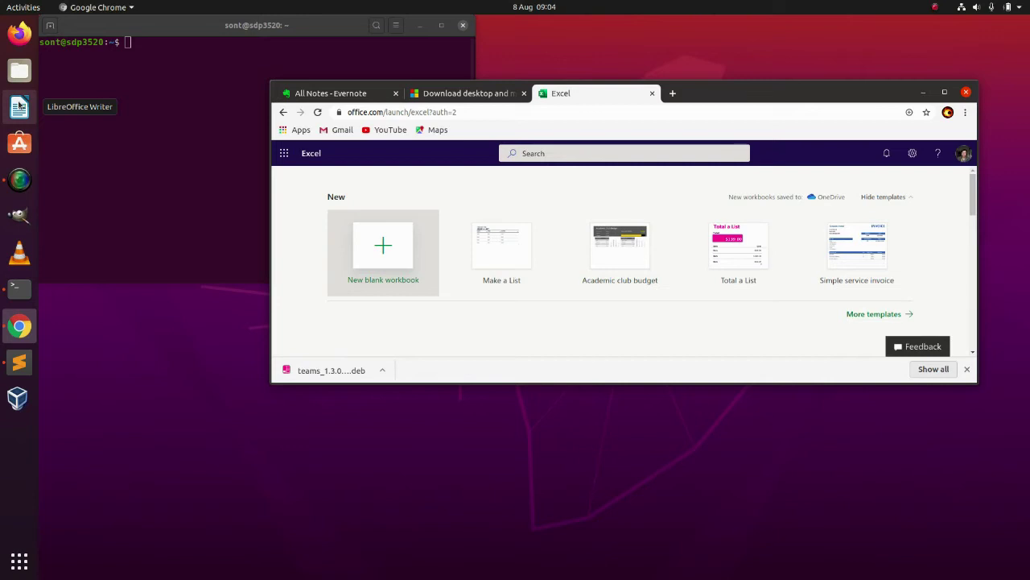
# - Launch LibreOffice Calc from the GNOME application grid, opening a blank Untitled 1 sheet
pyautogui.click(19, 563)
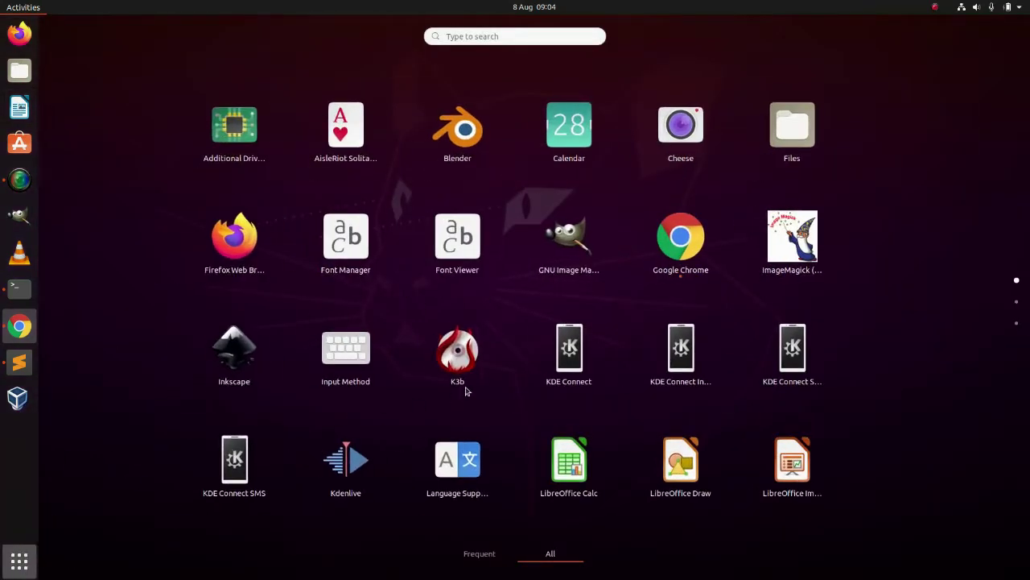
pyautogui.scroll(-2, 481, 385)
pyautogui.scroll(1, 486, 382)
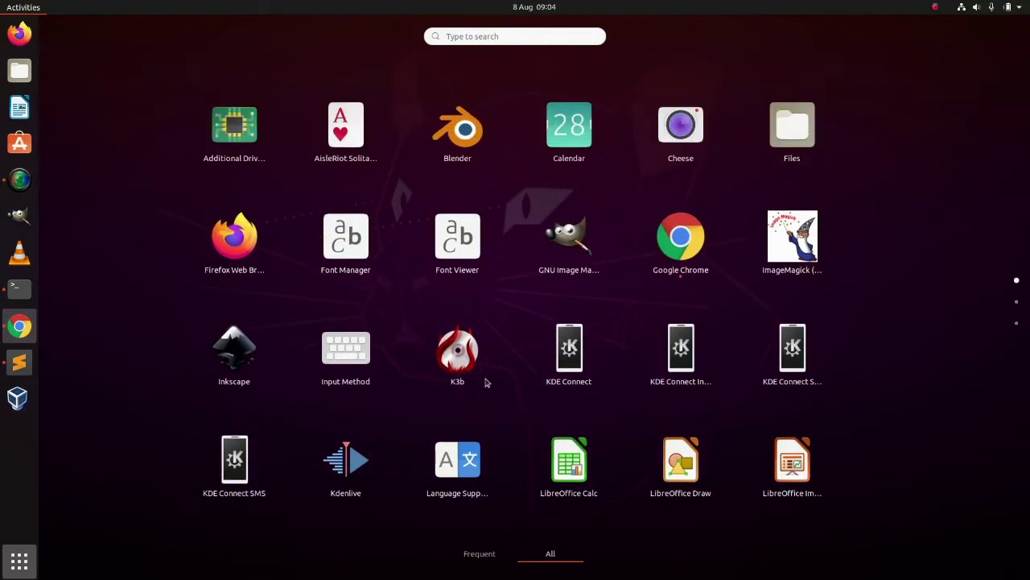
pyautogui.rightClick(567, 458)
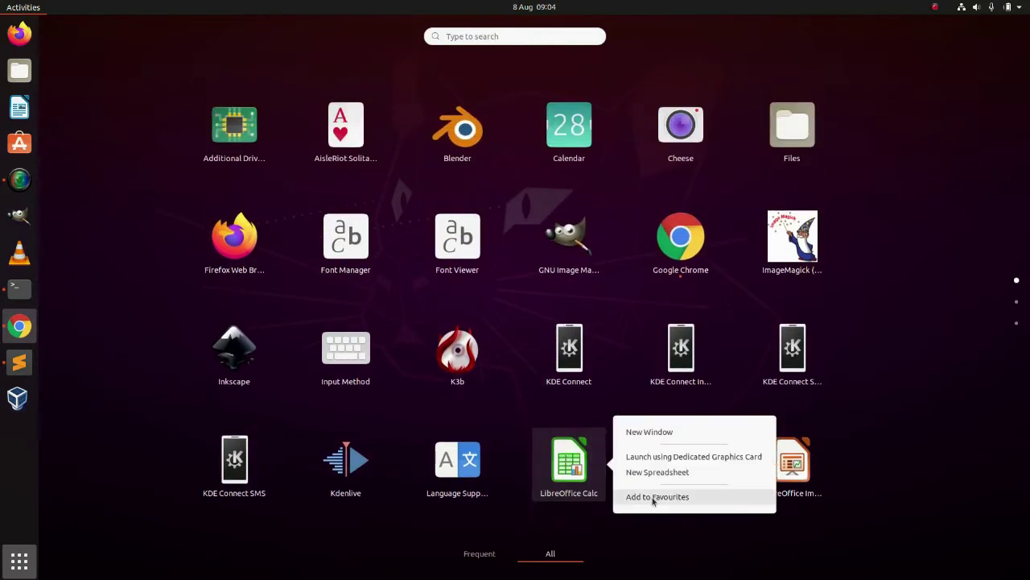
pyautogui.click(574, 461)
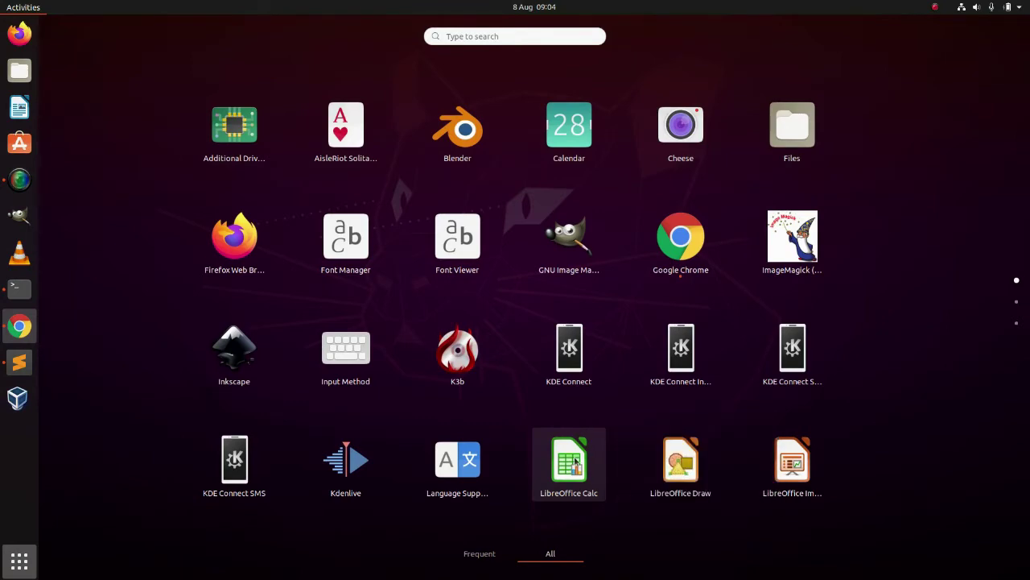
pyautogui.click(575, 458)
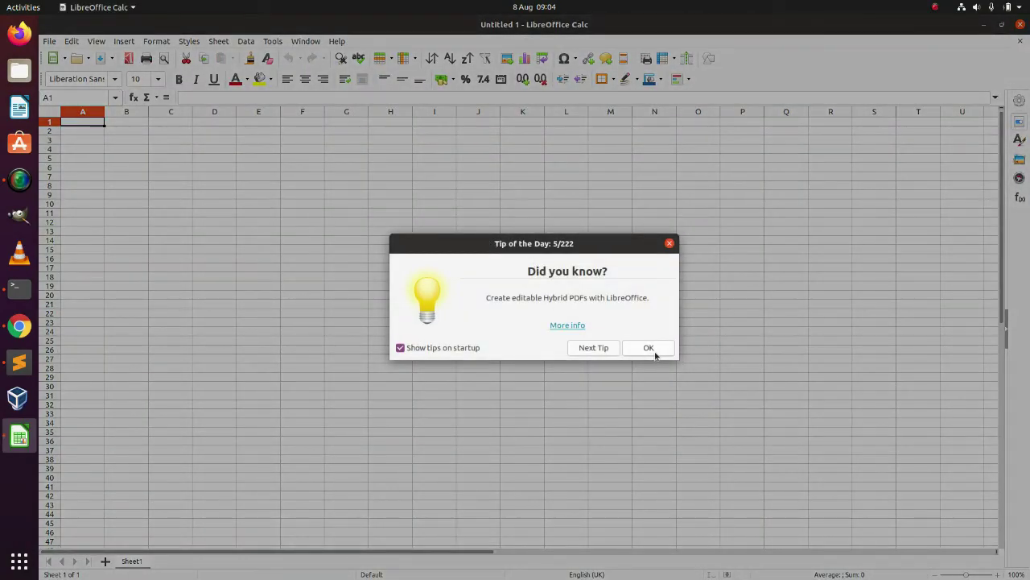
pyautogui.click(646, 352)
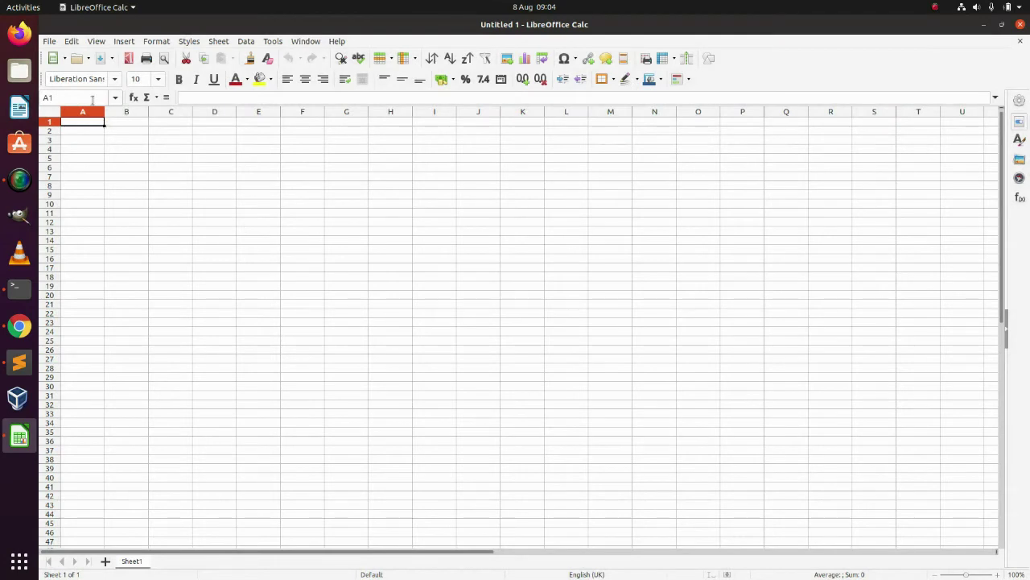
pyautogui.click(49, 41)
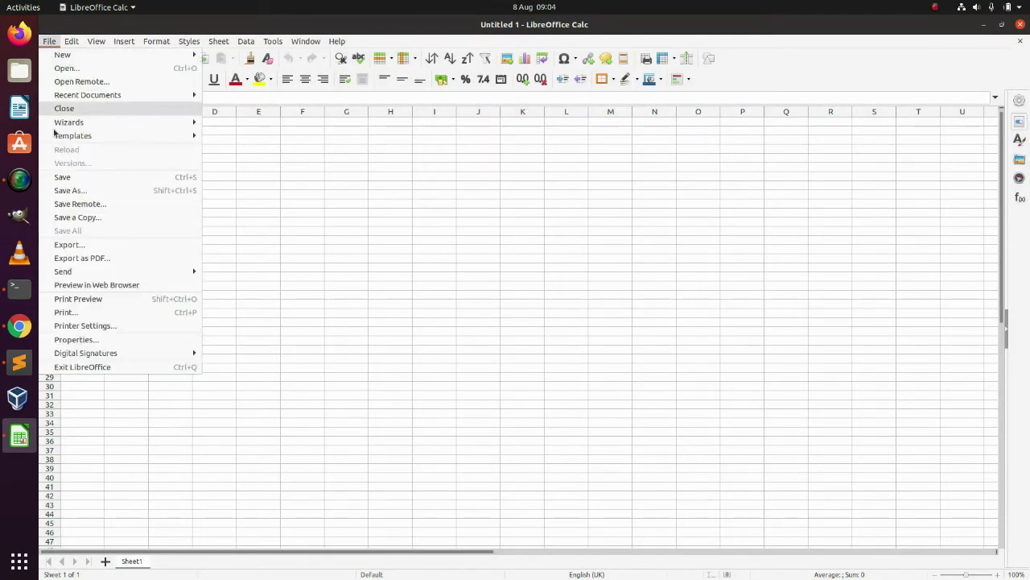
pyautogui.click(92, 244)
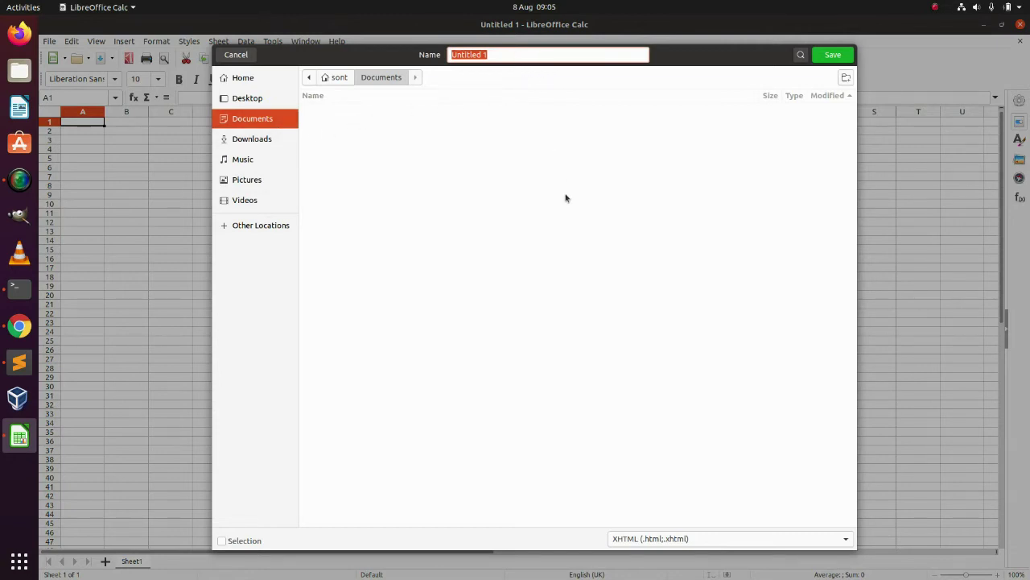
pyautogui.click(706, 541)
pyautogui.scroll(-2, 706, 542)
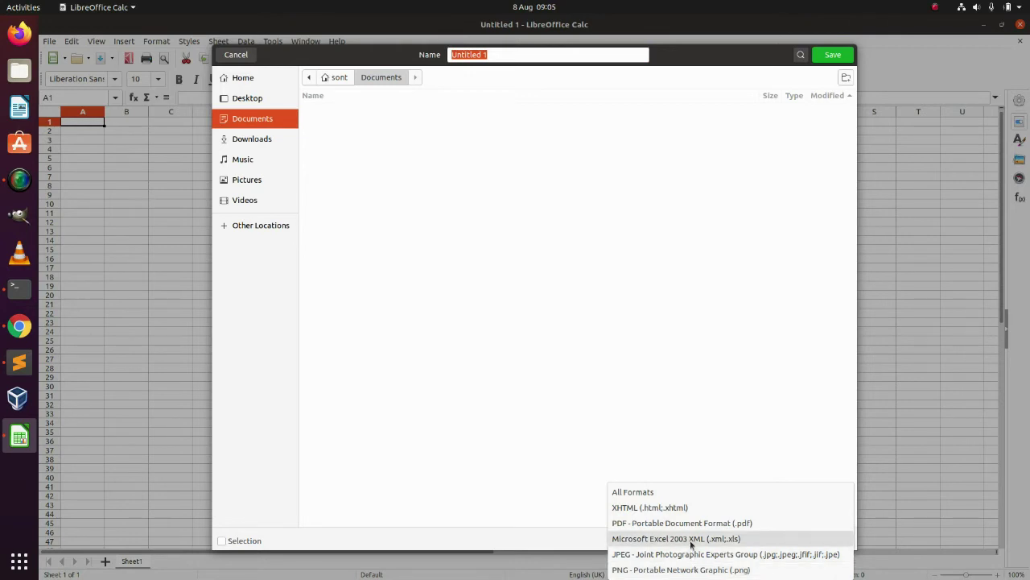
pyautogui.click(753, 539)
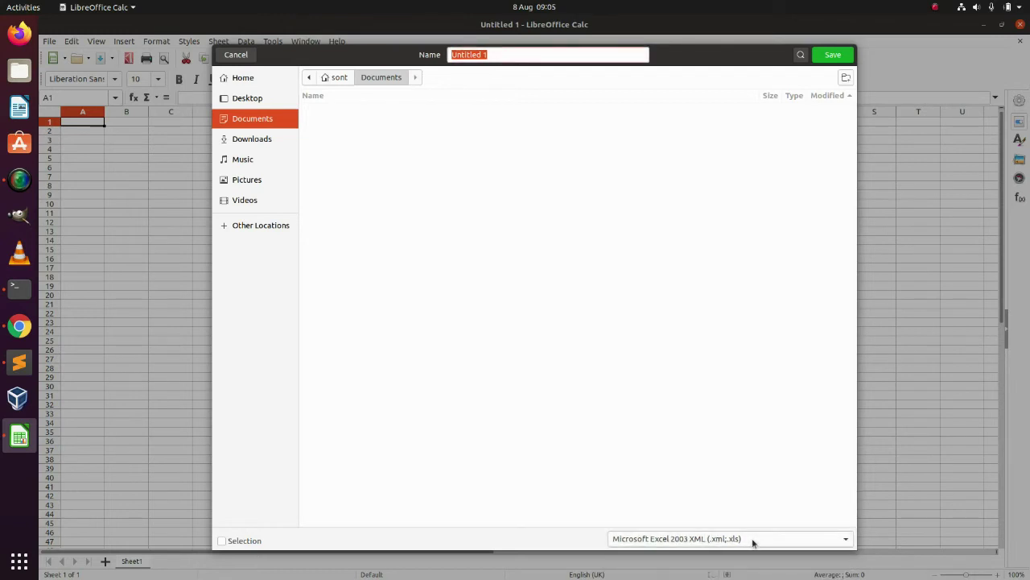
pyautogui.click(544, 55)
pyautogui.click(245, 55)
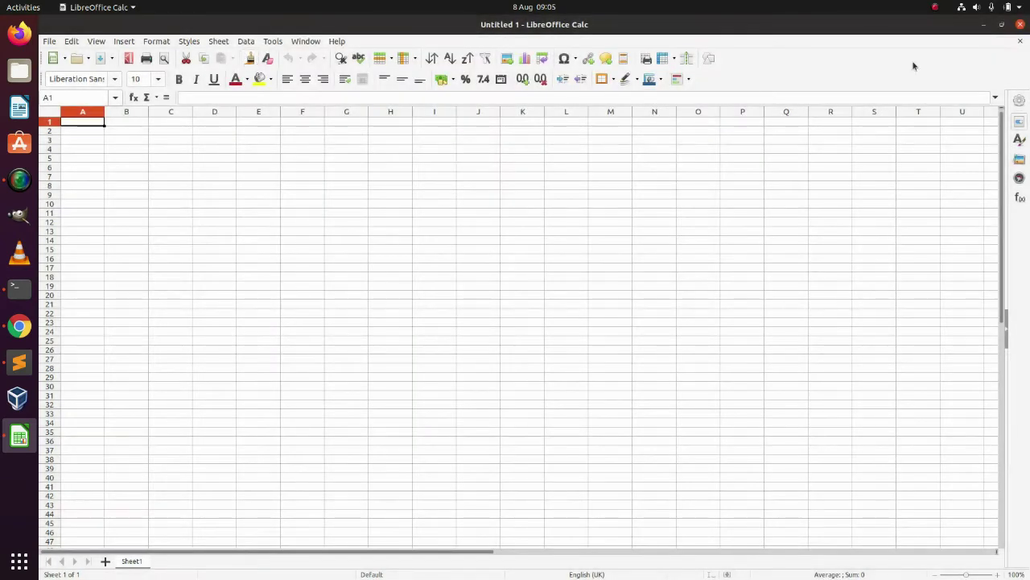
# - Minimise LibreOffice Calc and move Chrome's Excel start page down beside the terminal
pyautogui.click(984, 26)
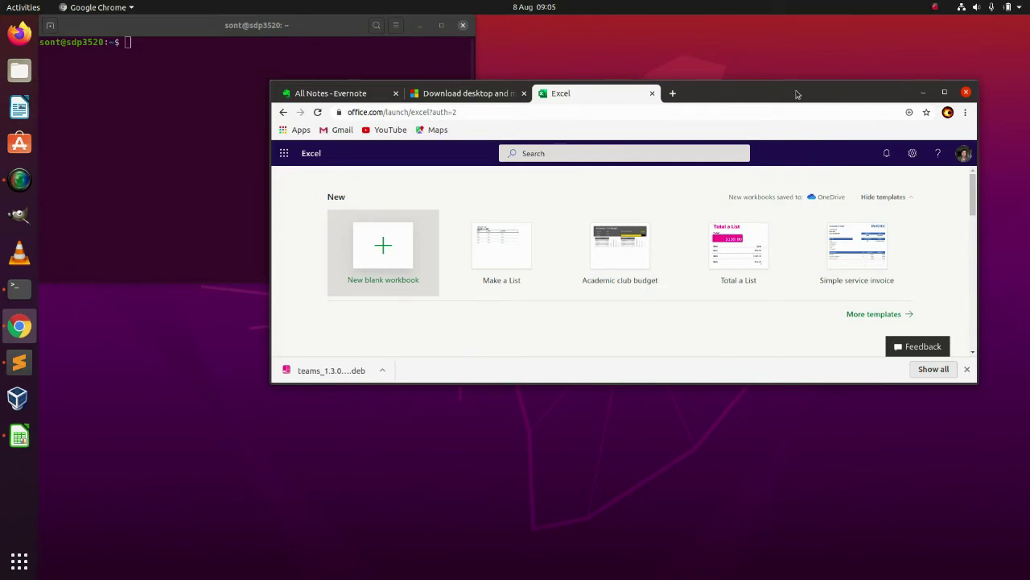
pyautogui.moveTo(797, 94); pyautogui.dragTo(977, 85)
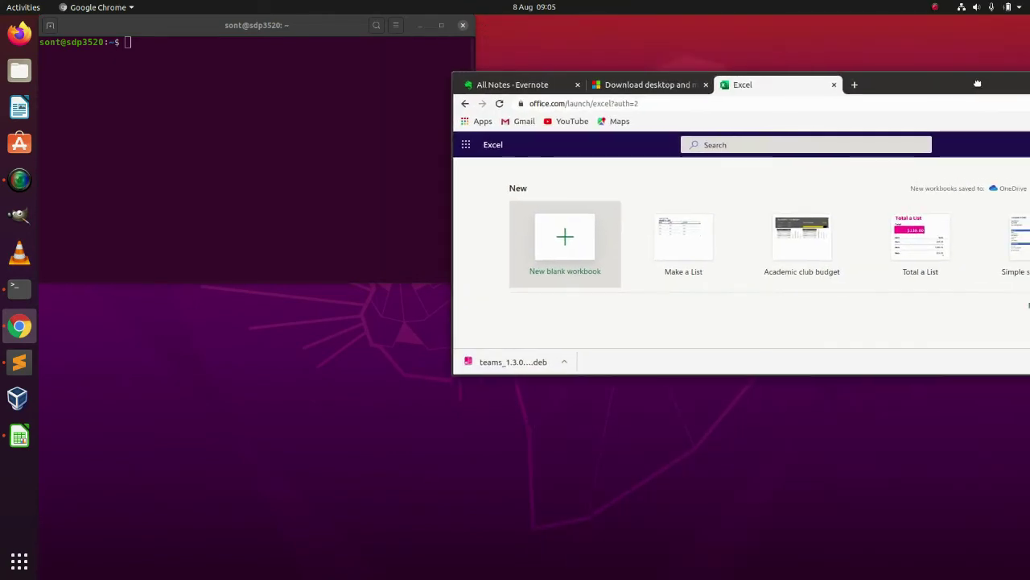
# - In the terminal, cd into Downloads and list it with ls, spotting the Teams package
pyautogui.click(171, 68)
pyautogui.write("ffmpeg -f concat -safe 0 -i virtual.txt -c copy 'Installing Ubuntu 18.04 as a VM on Ubuntu 20.04.1.mp4'")
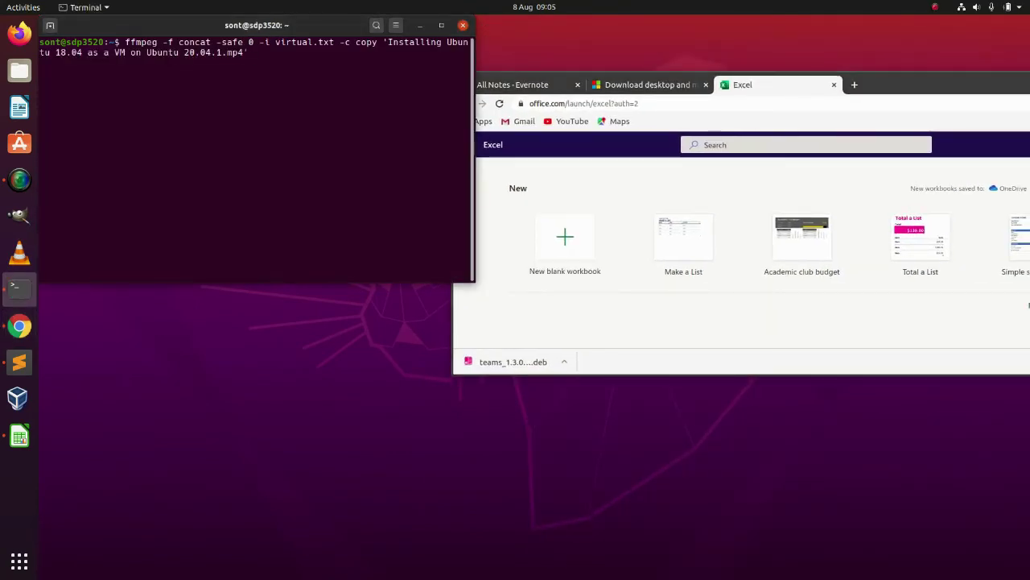
pyautogui.hotkey('ctrl', 'u')
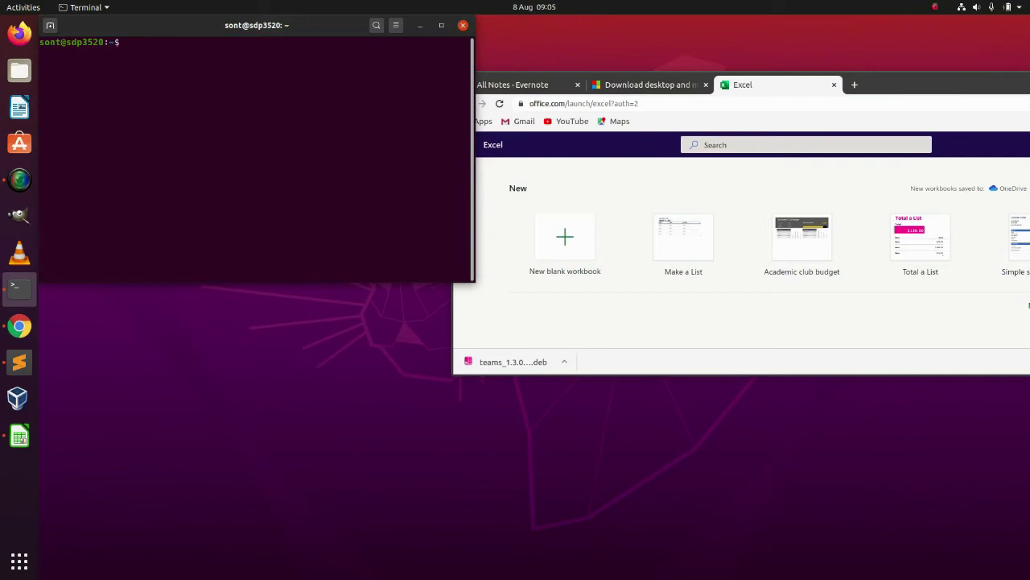
pyautogui.write('cd Dow')
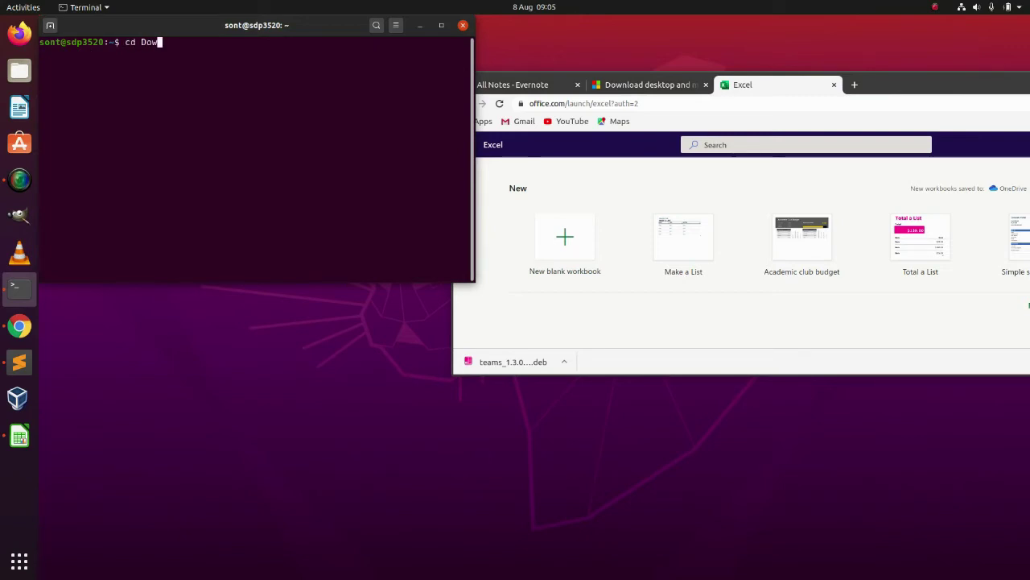
pyautogui.press('Tab')
pyautogui.press('Return')
pyautogui.write('ls')
pyautogui.press('Return')
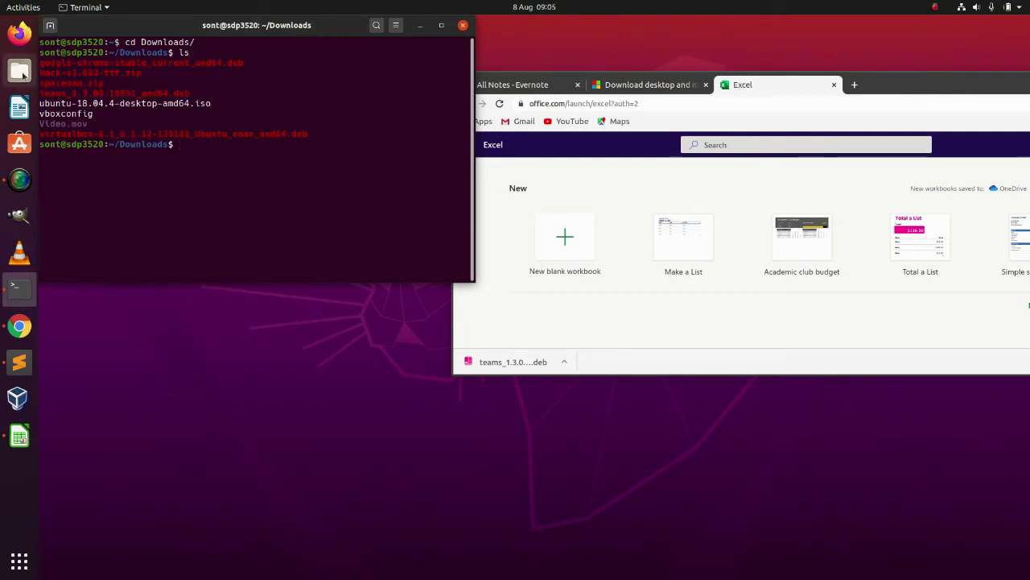
pyautogui.doubleClick(95, 95)
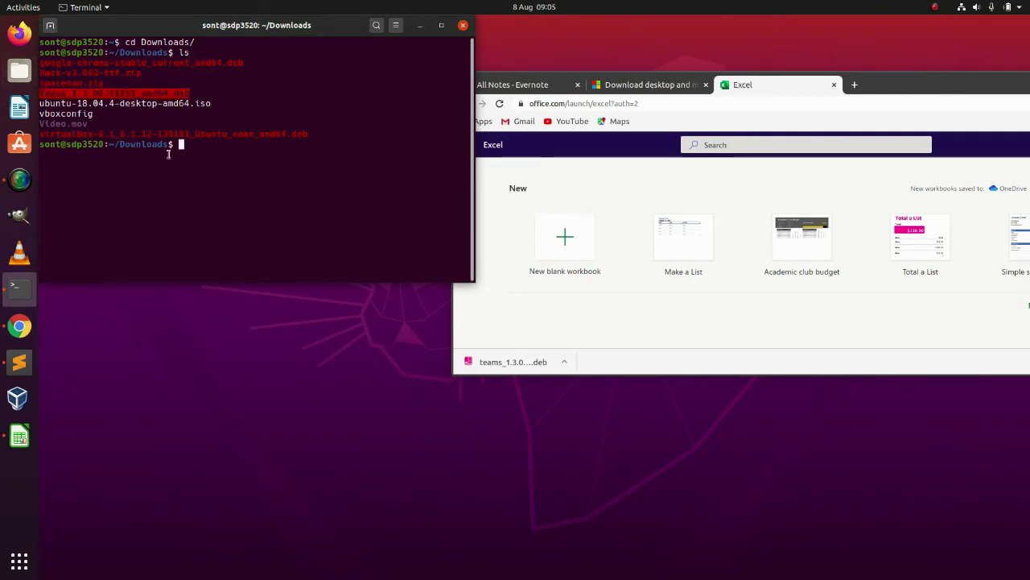
# - Open the Downloads folder in the Files window and move it to the right
pyautogui.click(20, 71)
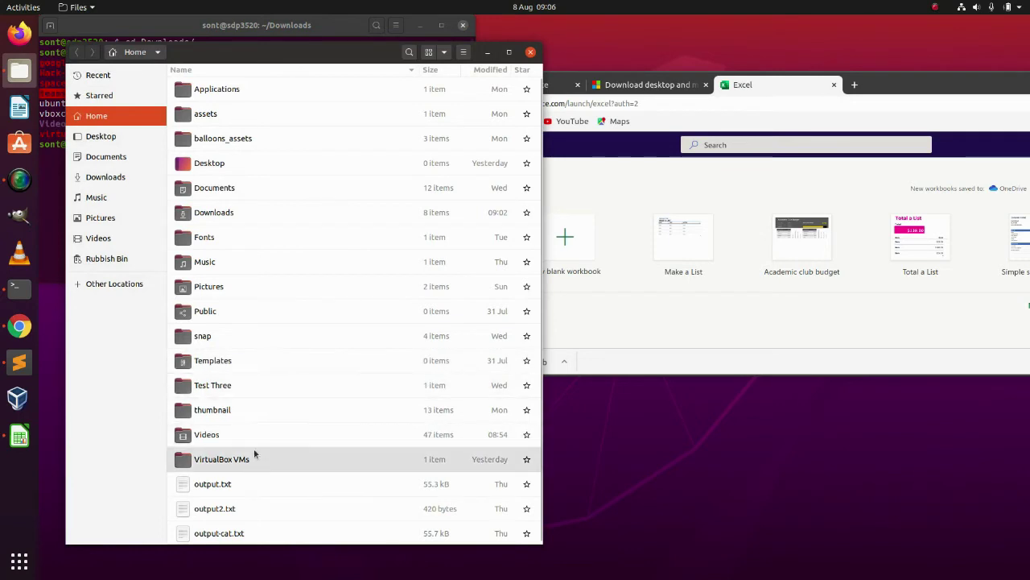
pyautogui.doubleClick(255, 218)
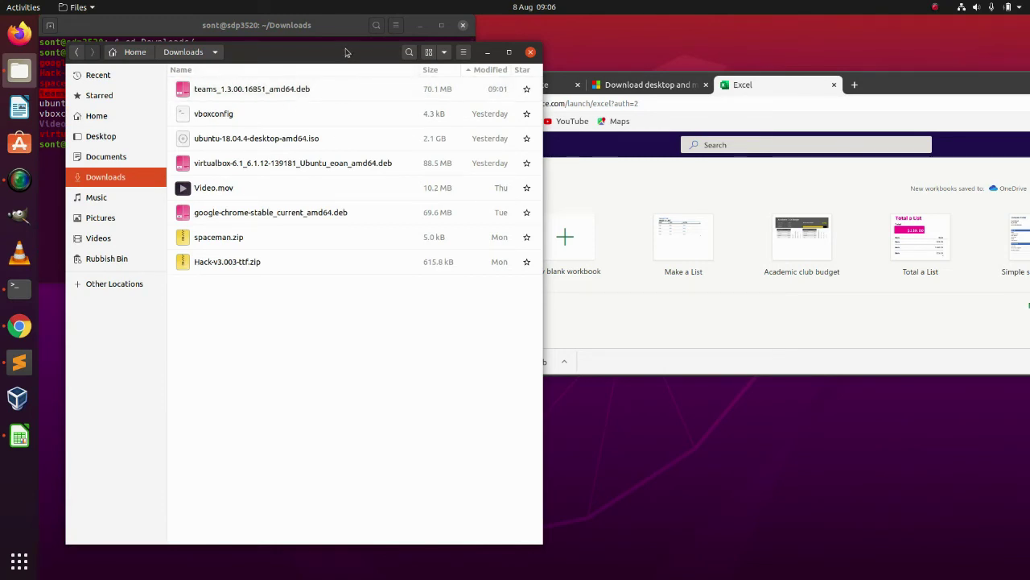
pyautogui.moveTo(346, 53); pyautogui.dragTo(793, 44)
# - Run sudo dpkg -i teams_1.3.00.16851_amd64.deb and enter the administrator password
pyautogui.click(269, 161)
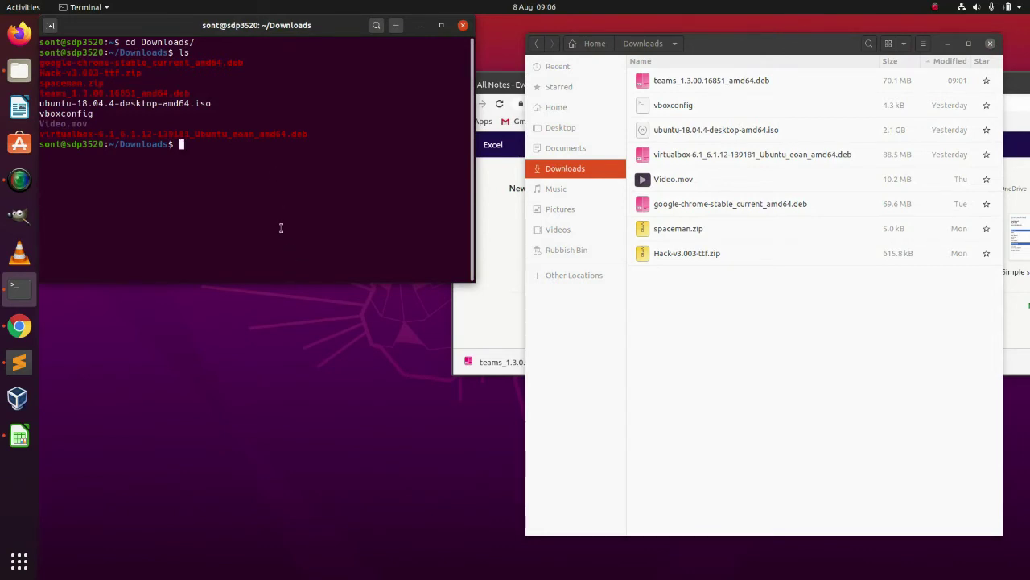
pyautogui.write('sudo')
pyautogui.write('dpkg -i te')
pyautogui.press('Tab')
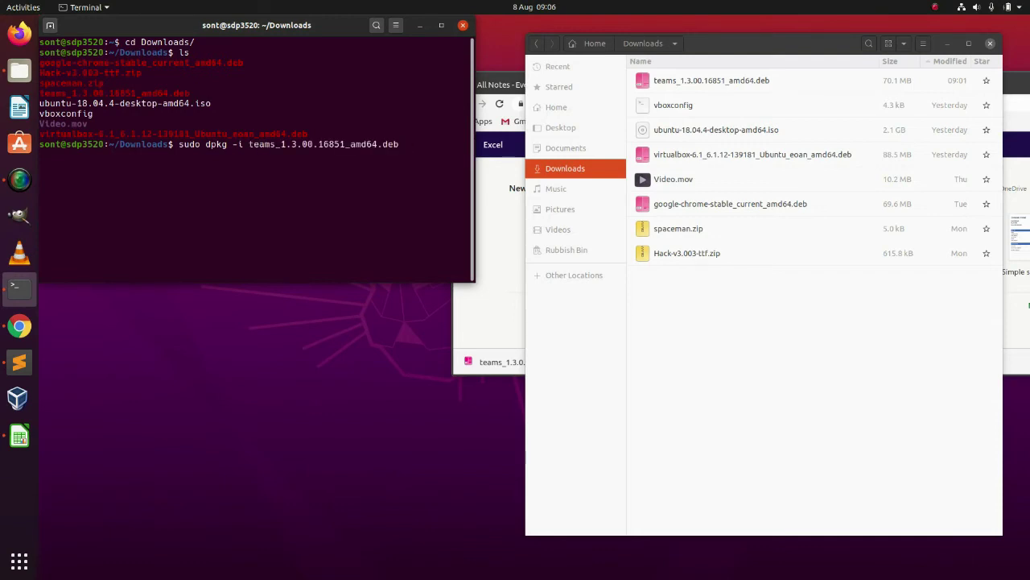
pyautogui.press('Return')
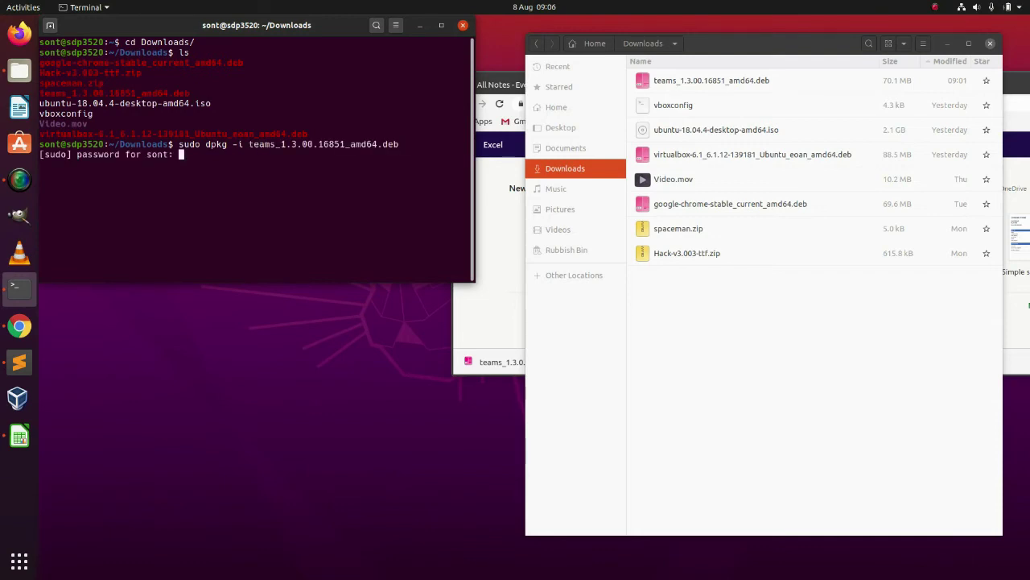
pyautogui.press('Return')
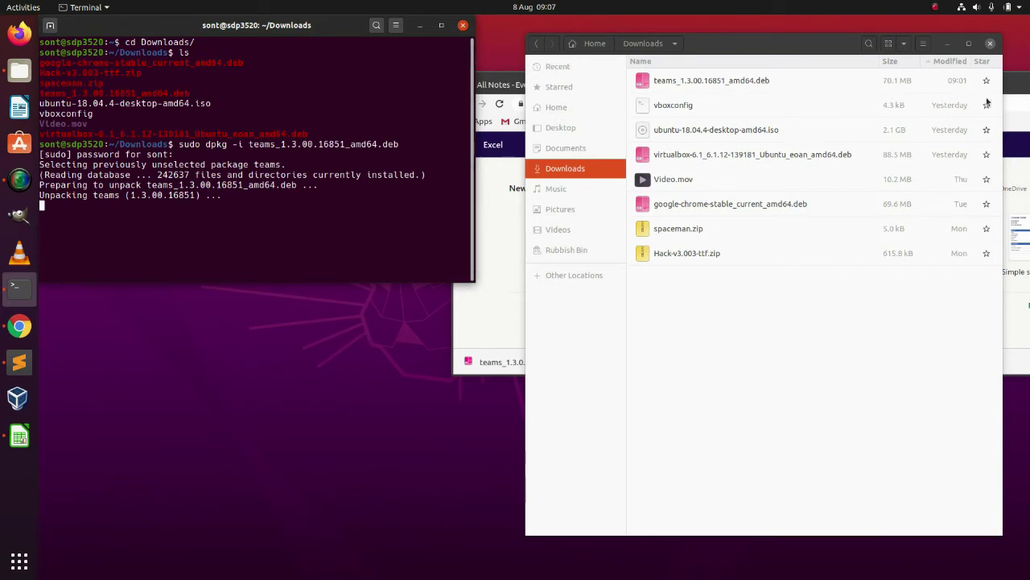
pyautogui.click(1021, 81)
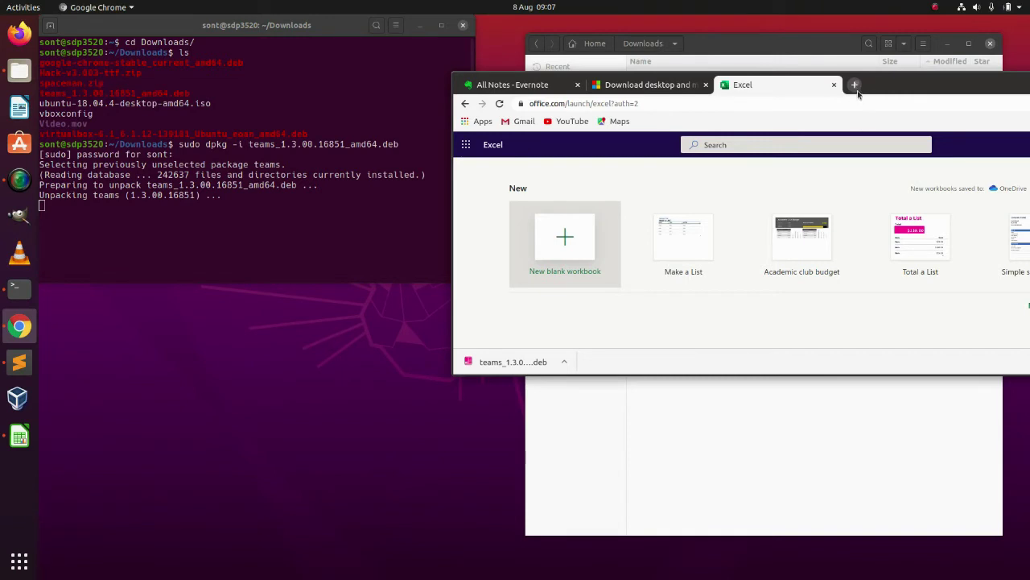
# - Open a new Google tab in Chrome and stretch the window taller to show its shortcut tiles
pyautogui.click(856, 89)
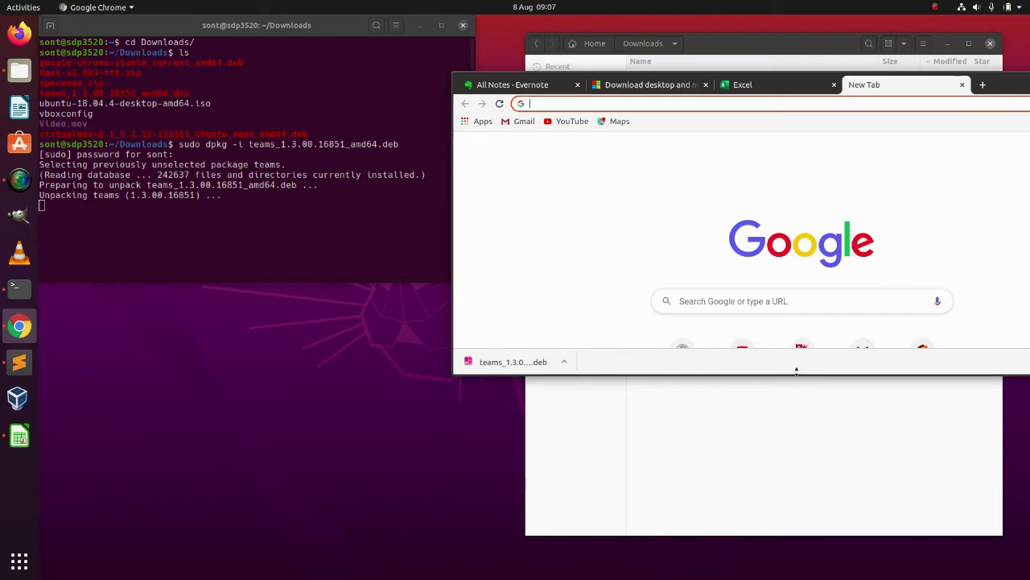
pyautogui.moveTo(796, 371); pyautogui.dragTo(788, 549)
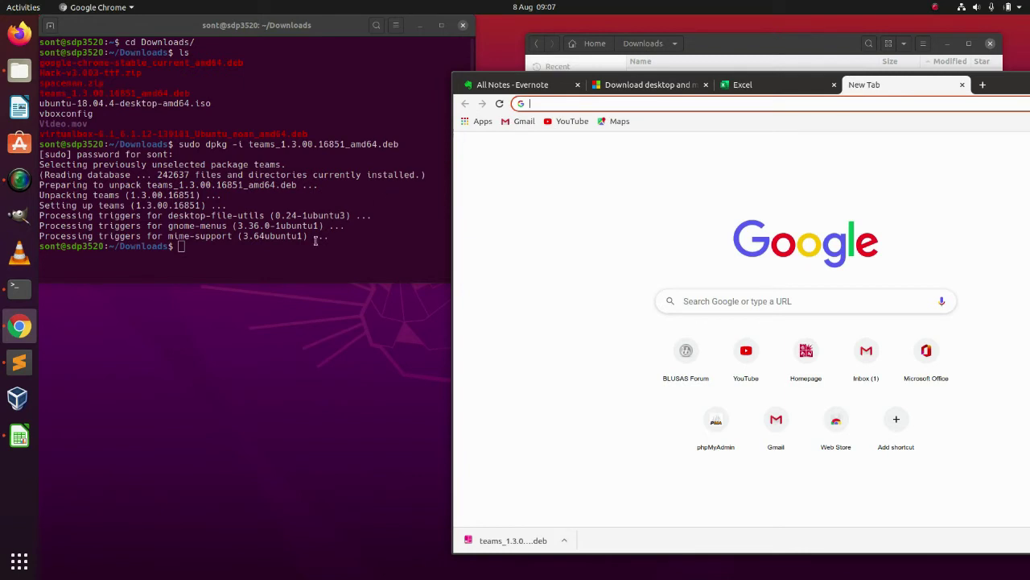
pyautogui.click(249, 312)
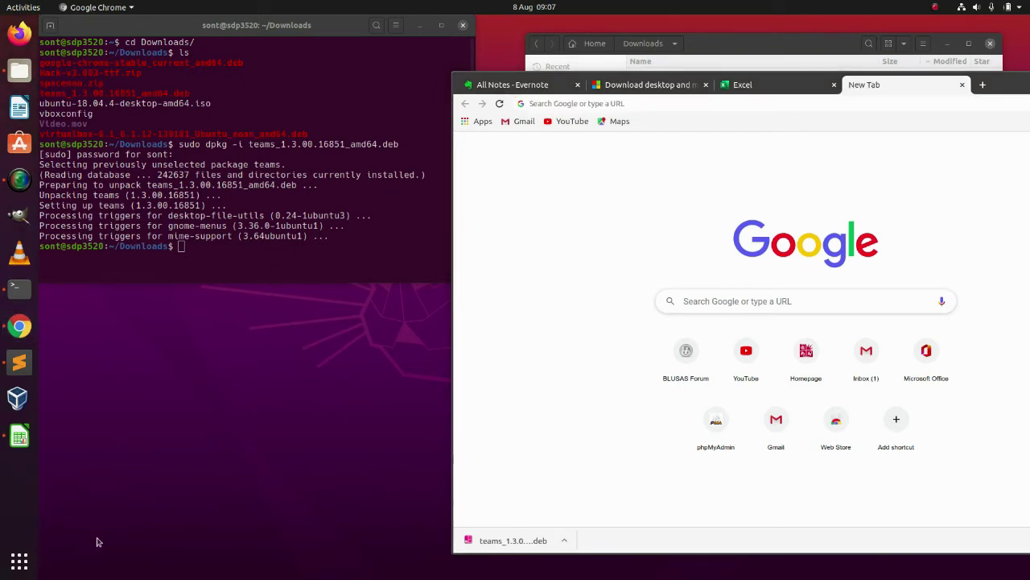
# - Search the application grid for 'team' and launch Microsoft Teams
pyautogui.click(20, 561)
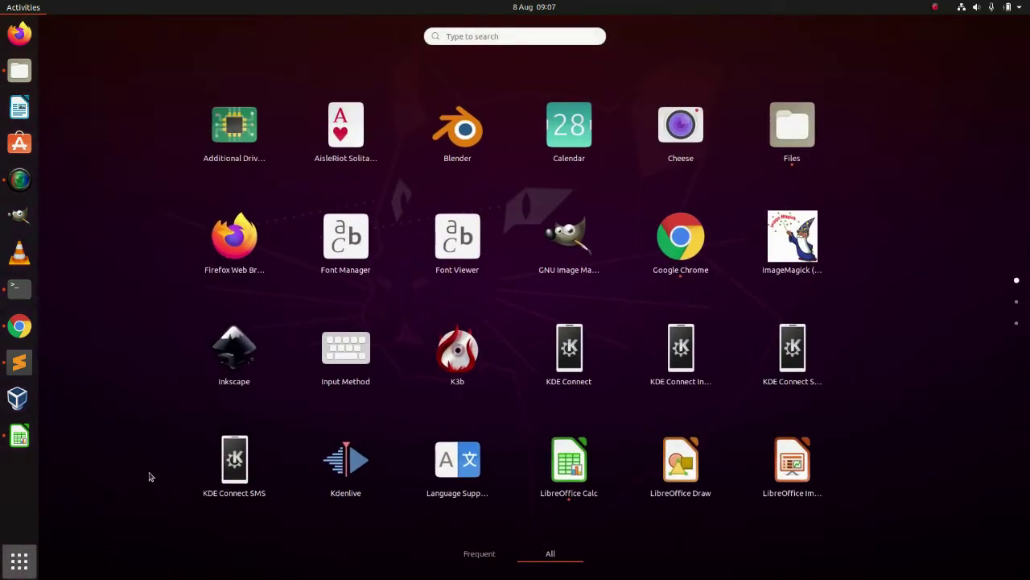
pyautogui.scroll(-1, 298, 429)
pyautogui.scroll(-1, 298, 429)
pyautogui.scroll(1, 299, 429)
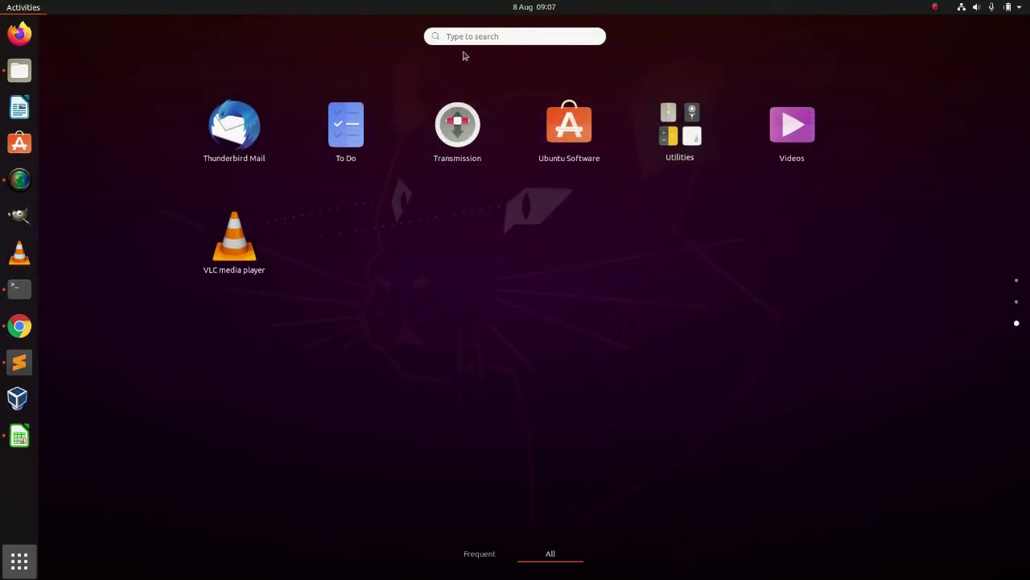
pyautogui.click(461, 37)
pyautogui.write('team')
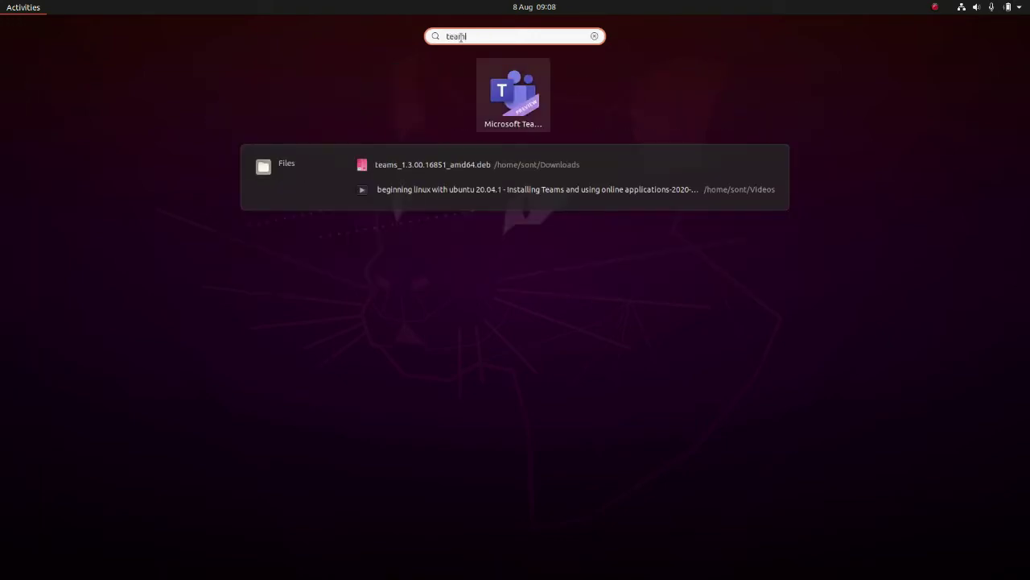
pyautogui.click(524, 111)
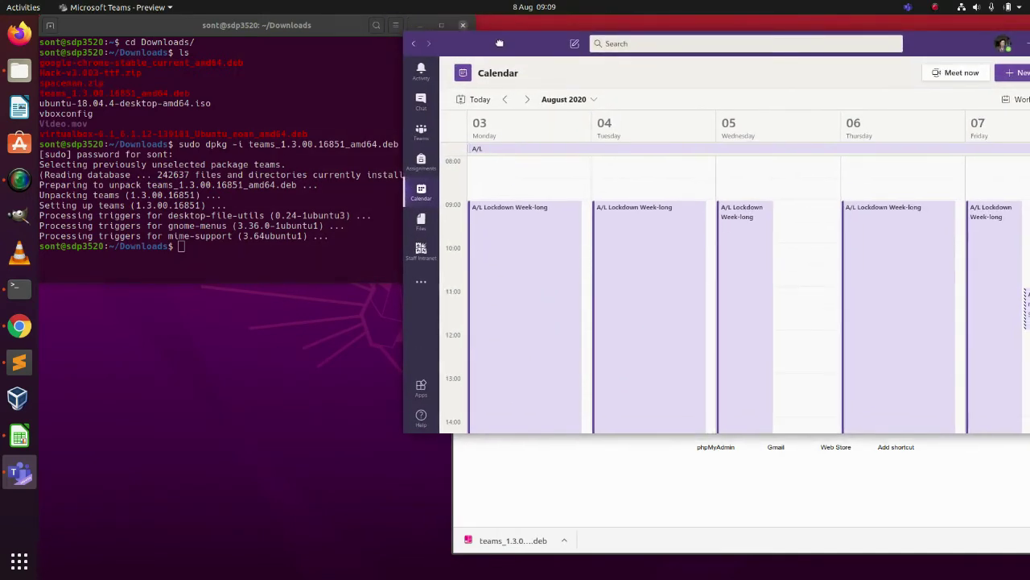
# - Nudge the Teams window once its Calendar shows the week of 3–7 August 2020
pyautogui.moveTo(499, 44); pyautogui.dragTo(498, 46)
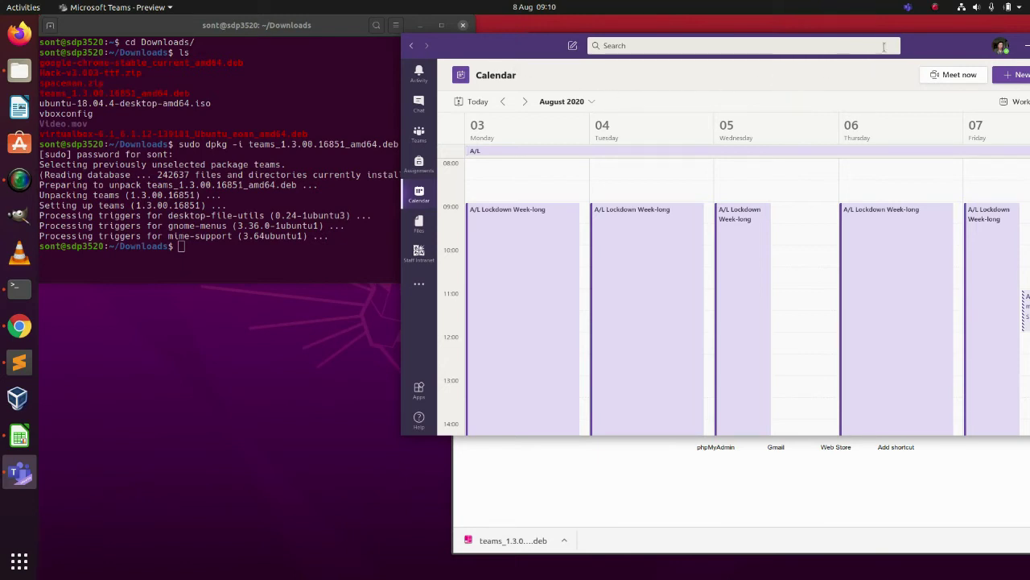
# - Open Teams Settings from the Teams tray icon menu in the top bar
pyautogui.click(908, 7)
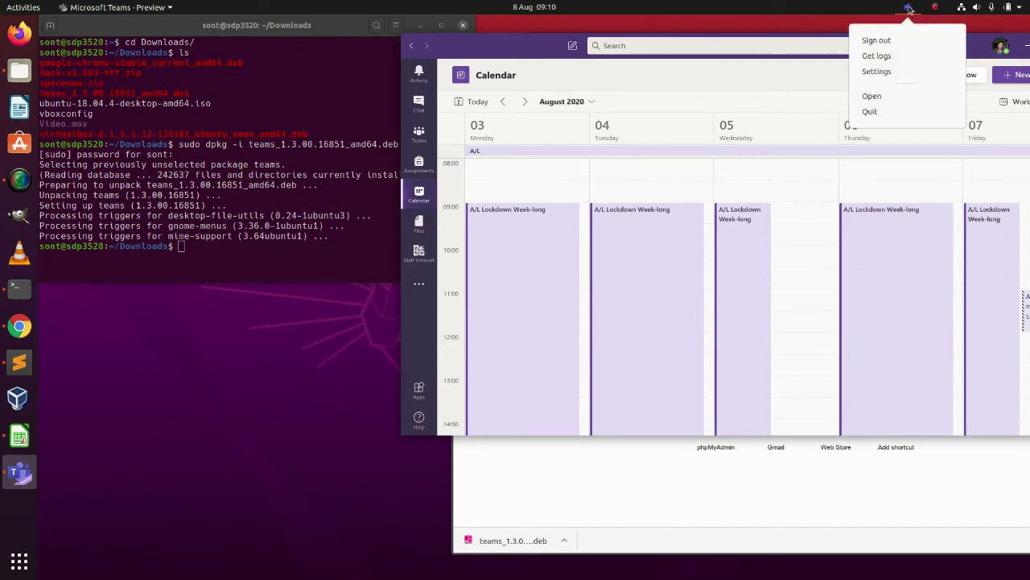
pyautogui.click(827, 24)
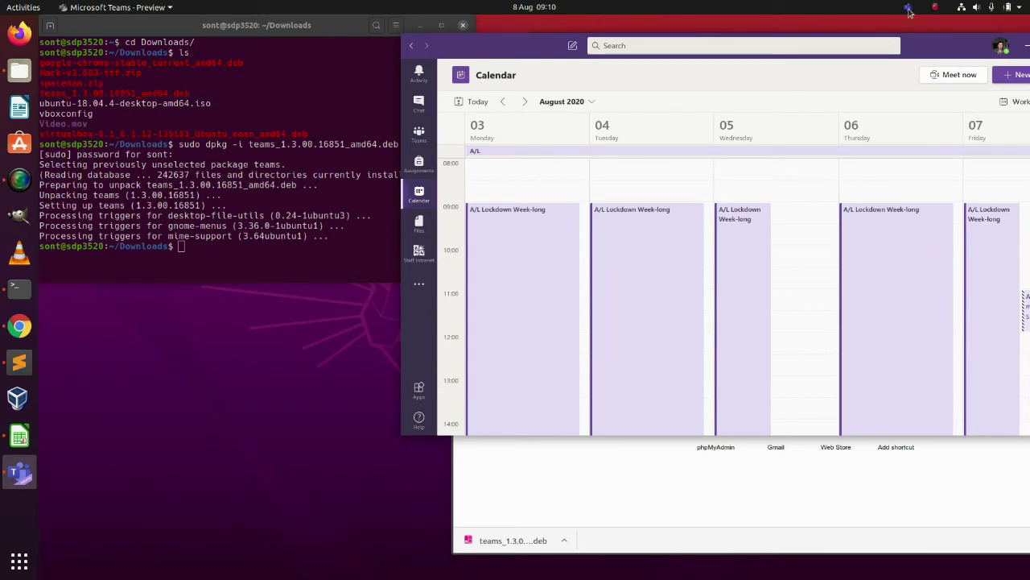
pyautogui.click(909, 10)
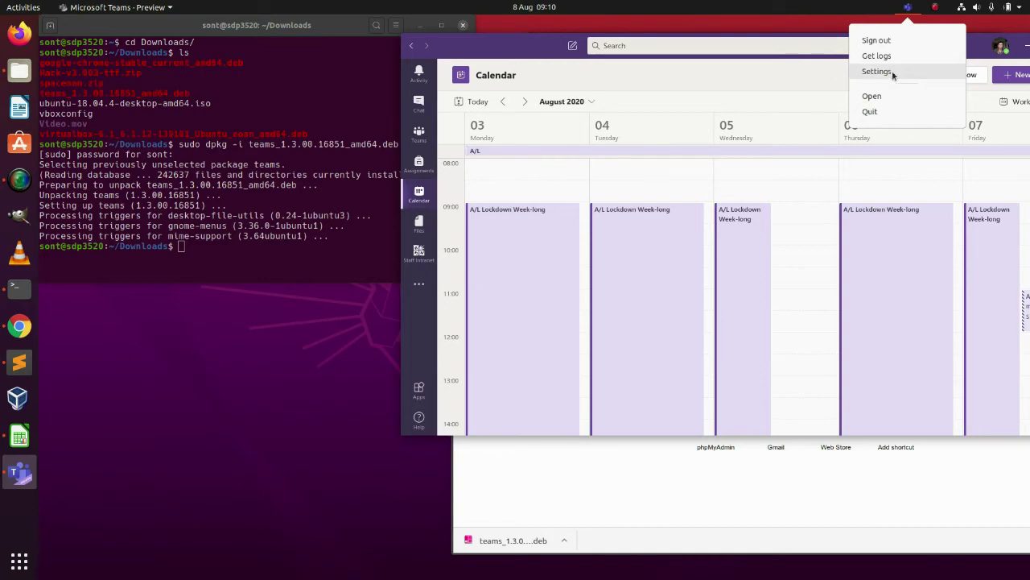
pyautogui.click(892, 71)
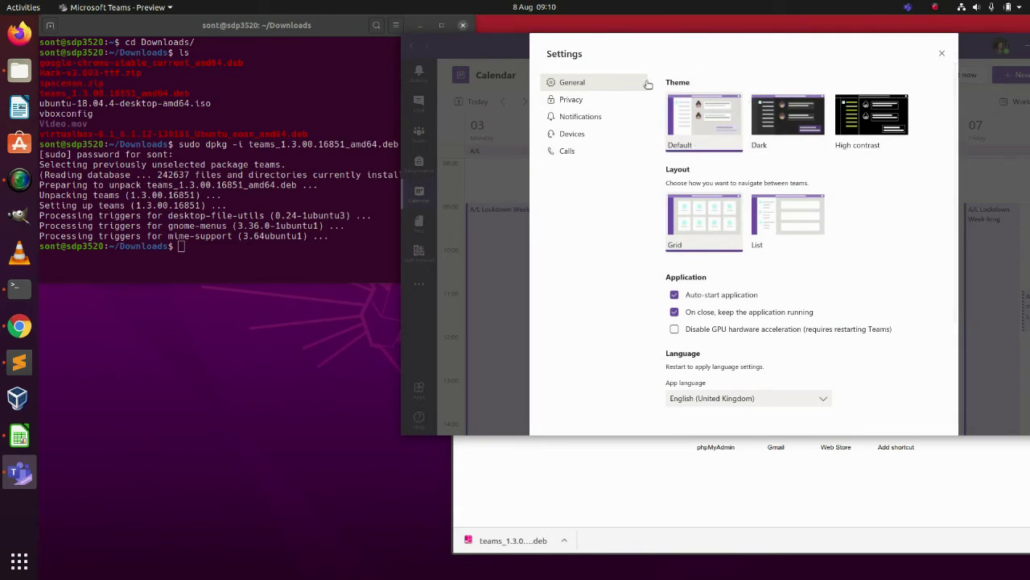
pyautogui.click(571, 135)
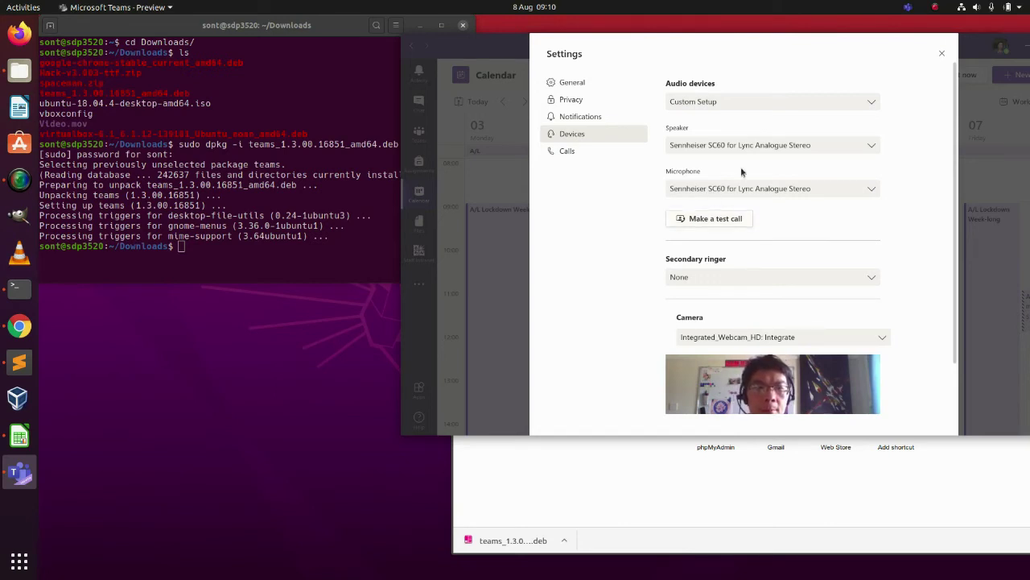
# - Leave the Teams speaker and microphone unchanged, close Settings and minimise the Teams window
pyautogui.click(781, 147)
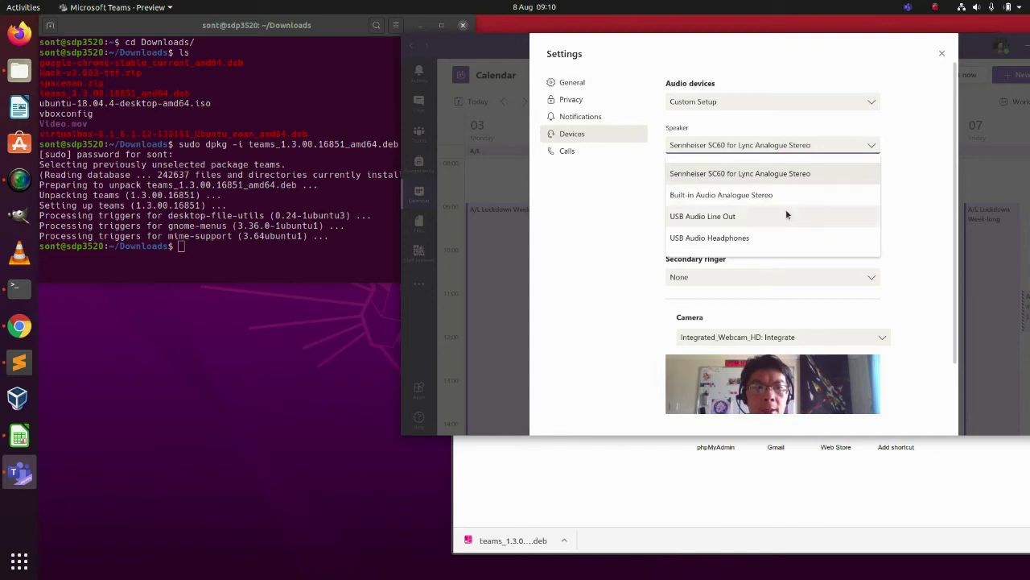
pyautogui.click(900, 176)
pyautogui.click(863, 189)
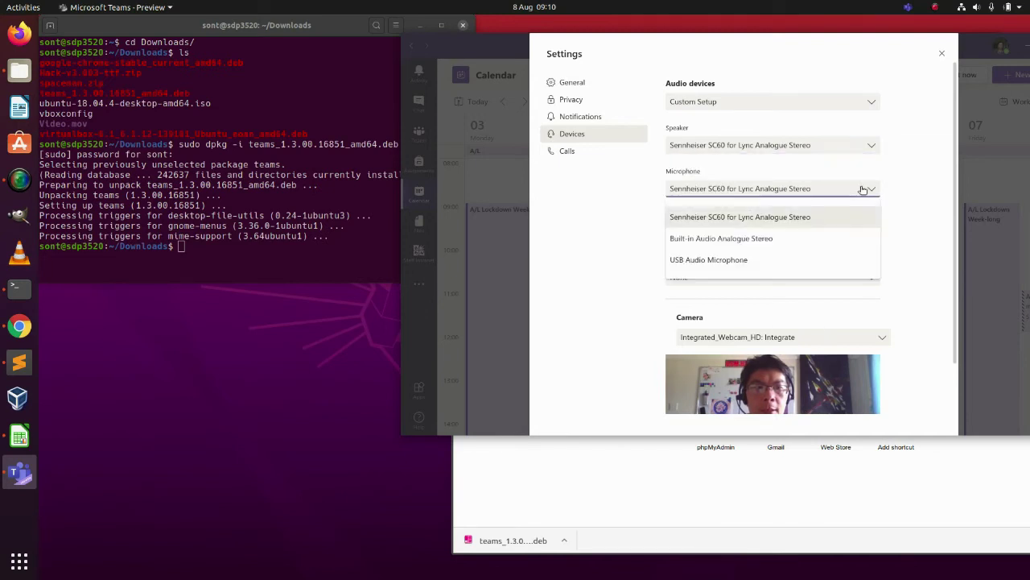
pyautogui.click(915, 197)
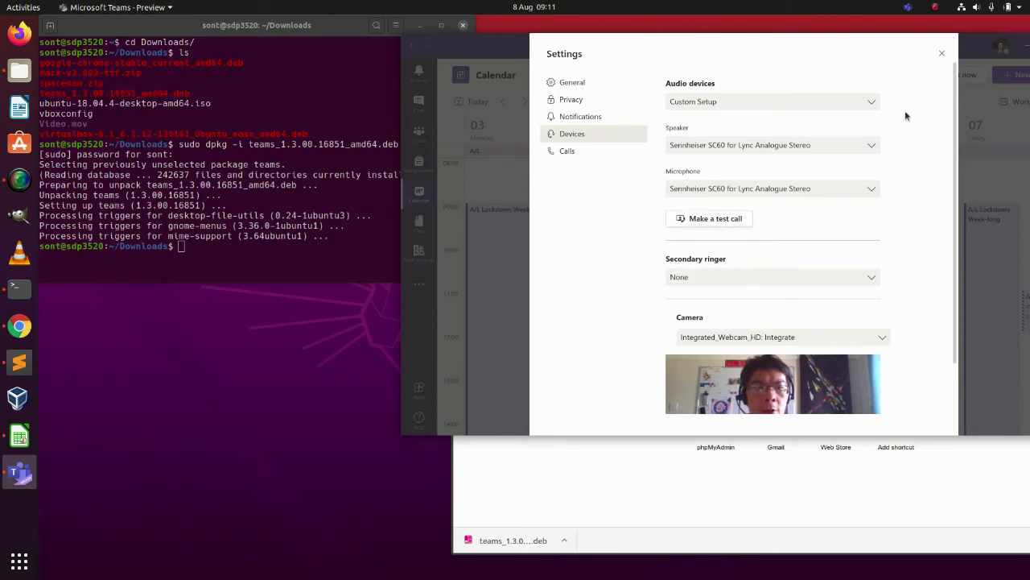
pyautogui.click(942, 56)
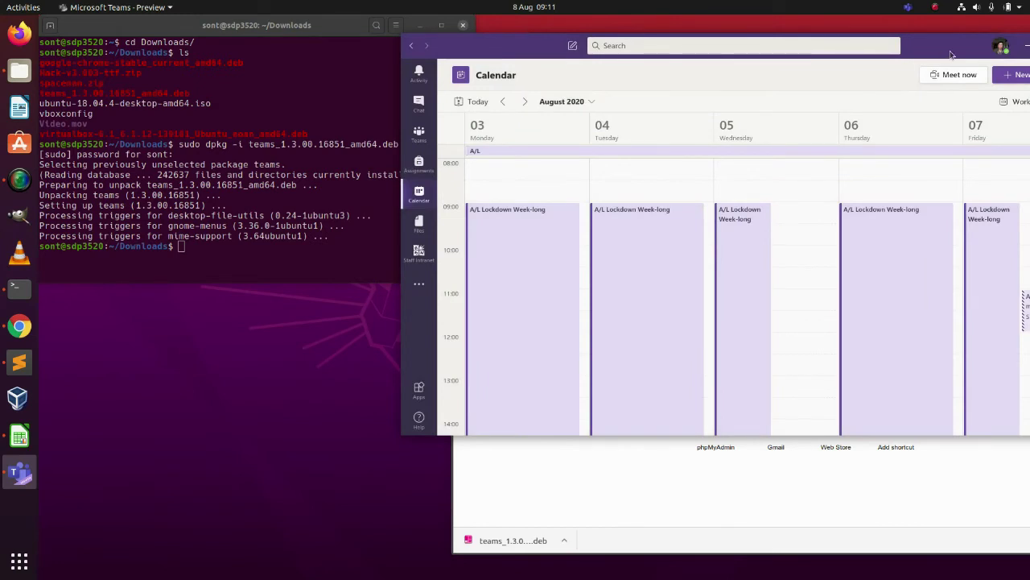
pyautogui.click(1028, 46)
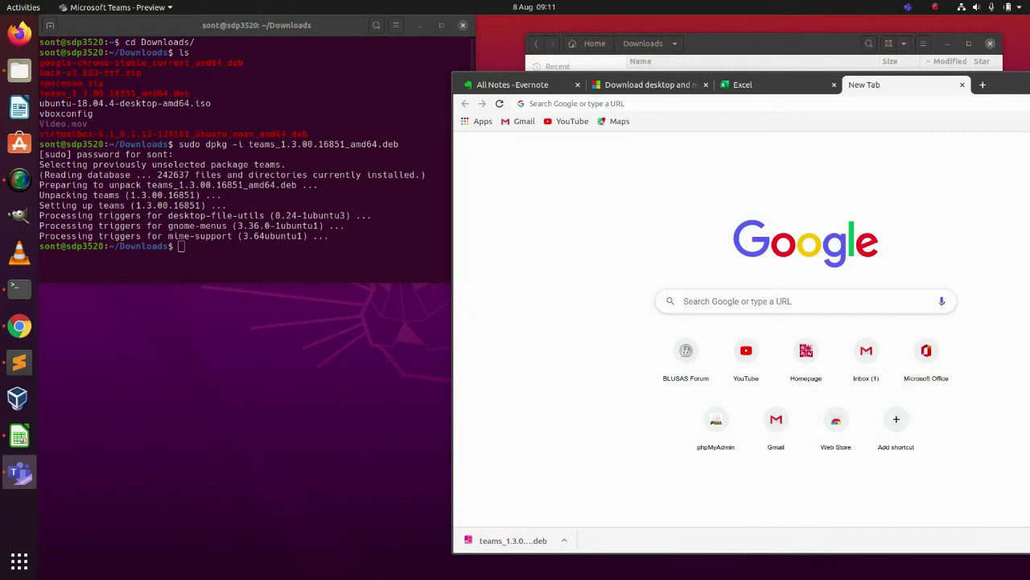
# - Load draw.io in Chrome's empty New Tab after a glance at the Excel tab
pyautogui.click(745, 85)
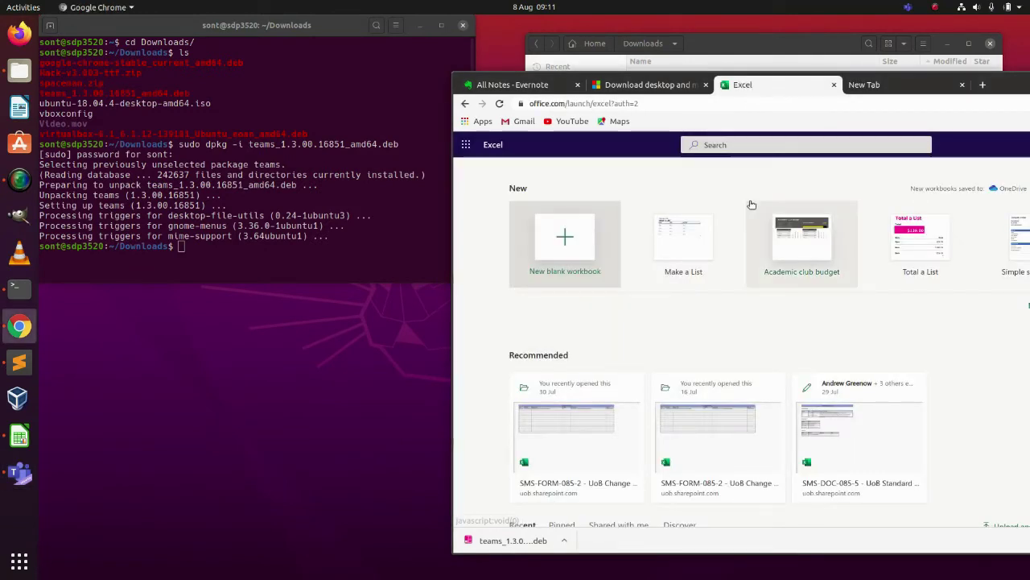
pyautogui.click(886, 86)
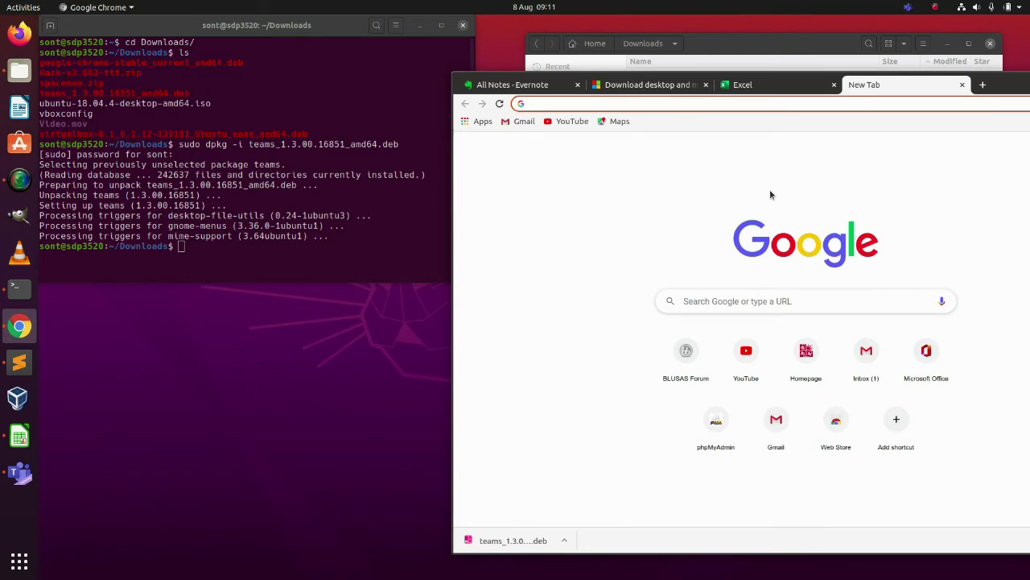
pyautogui.write('dr')
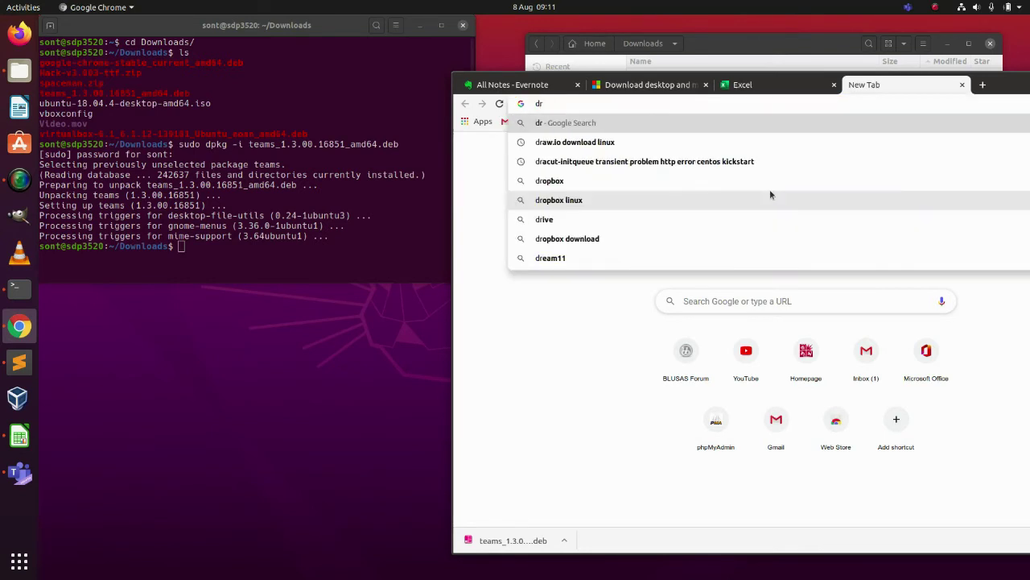
pyautogui.write('aw.io')
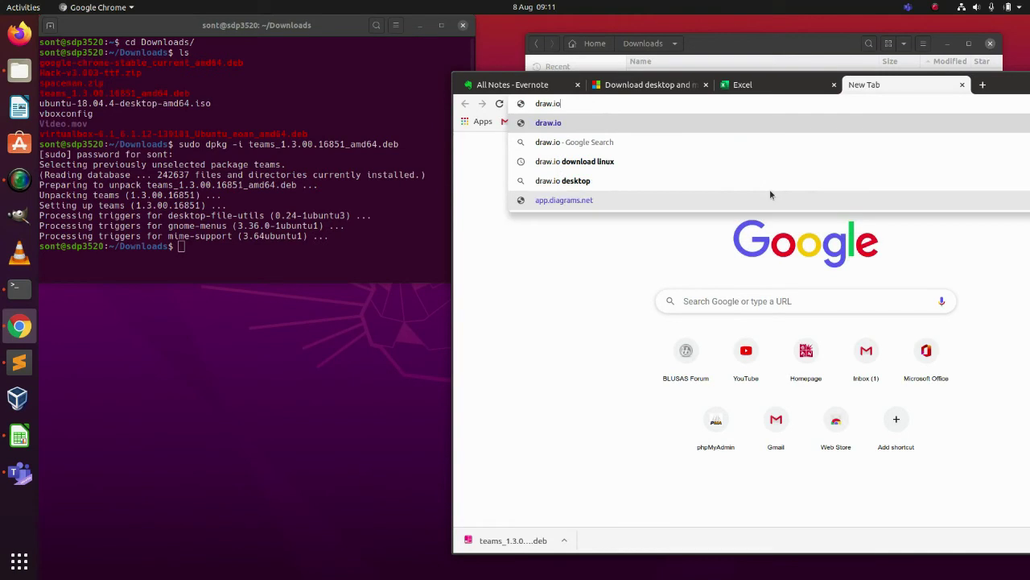
pyautogui.press('Return')
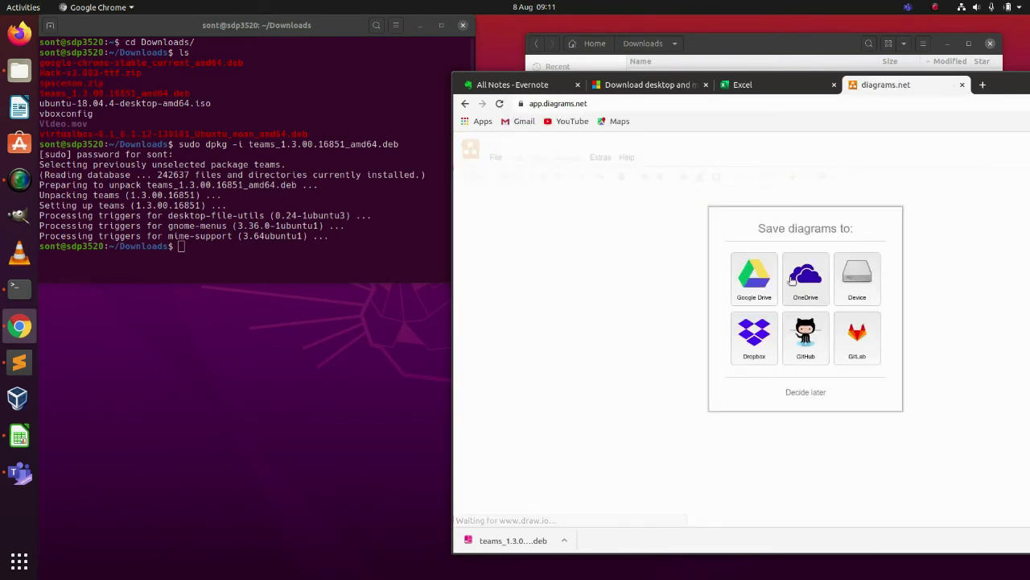
# - Store diagrams on this device, start a new diagram and browse through to the Network templates
pyautogui.click(863, 287)
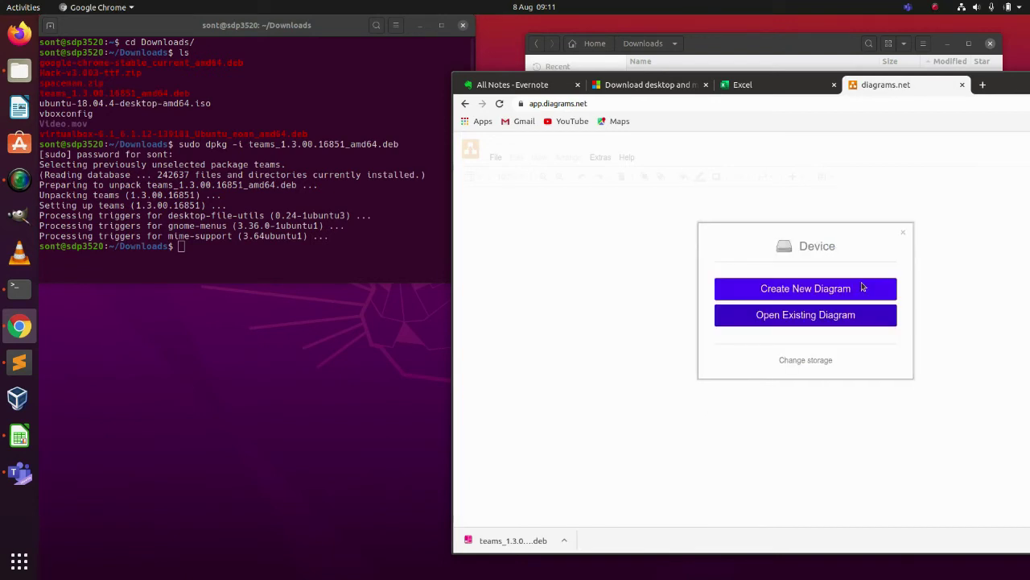
pyautogui.click(825, 296)
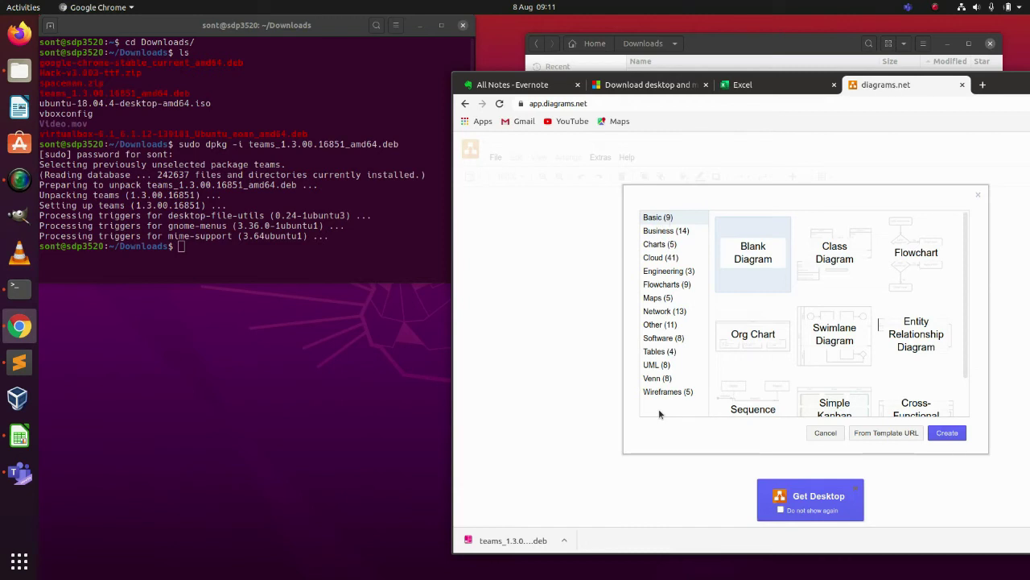
pyautogui.click(659, 234)
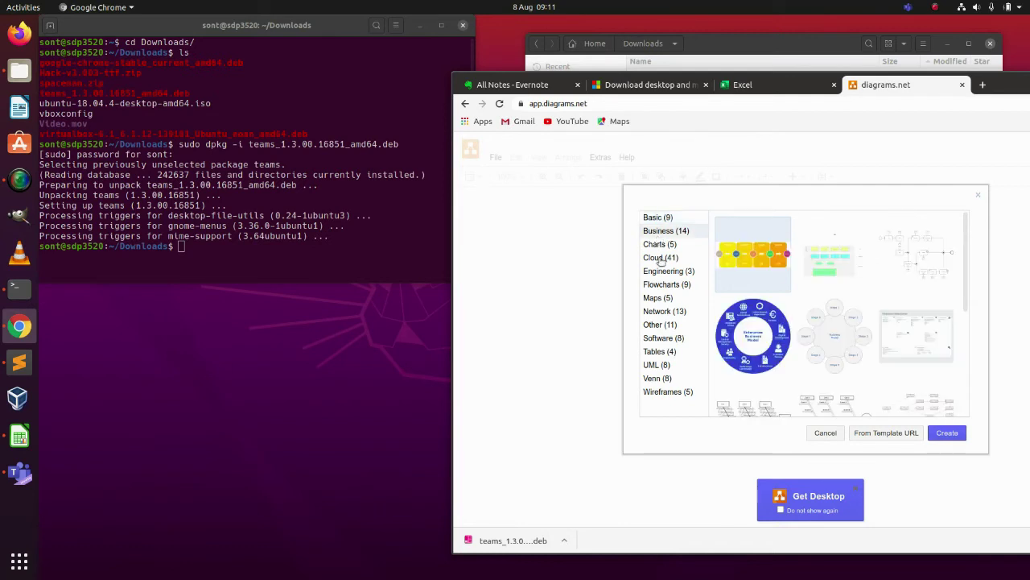
pyautogui.click(660, 259)
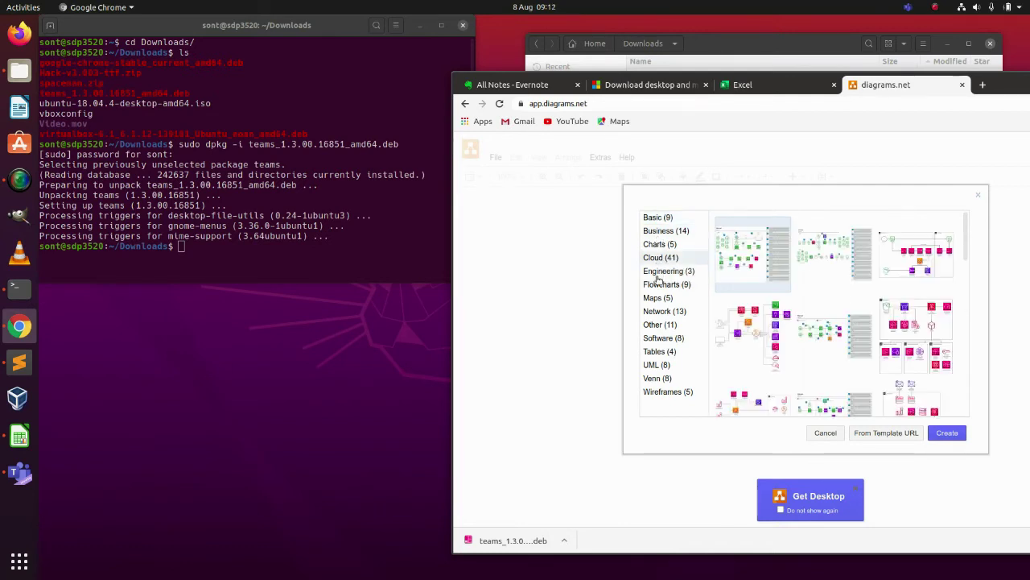
pyautogui.click(658, 274)
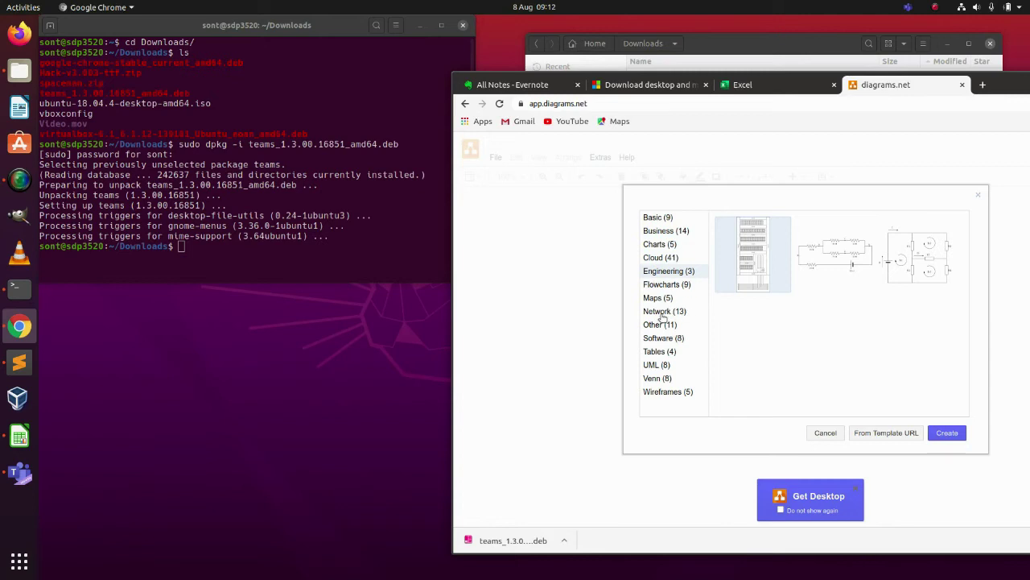
pyautogui.click(661, 313)
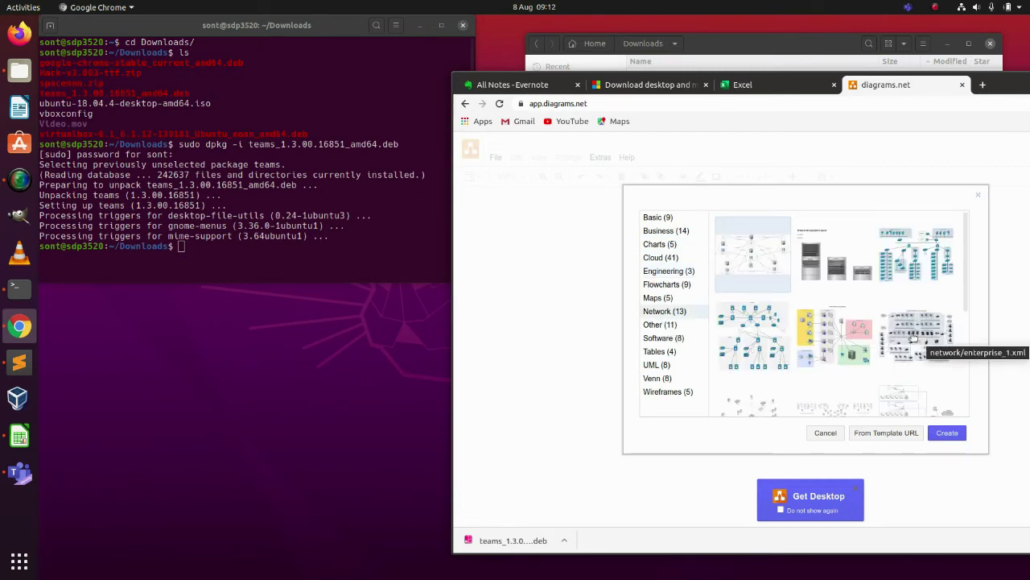
pyautogui.scroll(-3, 969, 324)
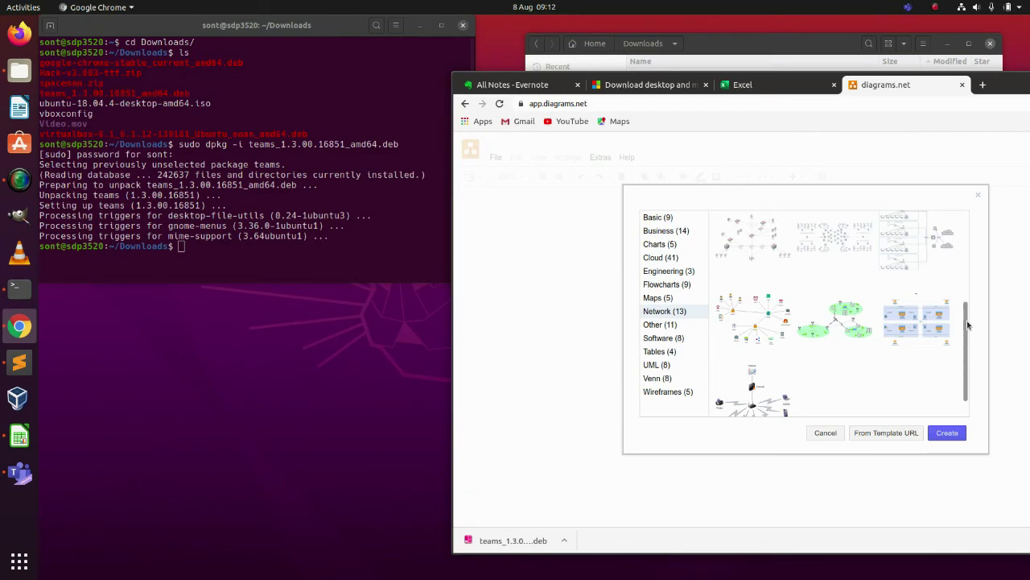
# - Create a diagram from the chosen Network template and save it to Documents as 'test'
pyautogui.doubleClick(756, 398)
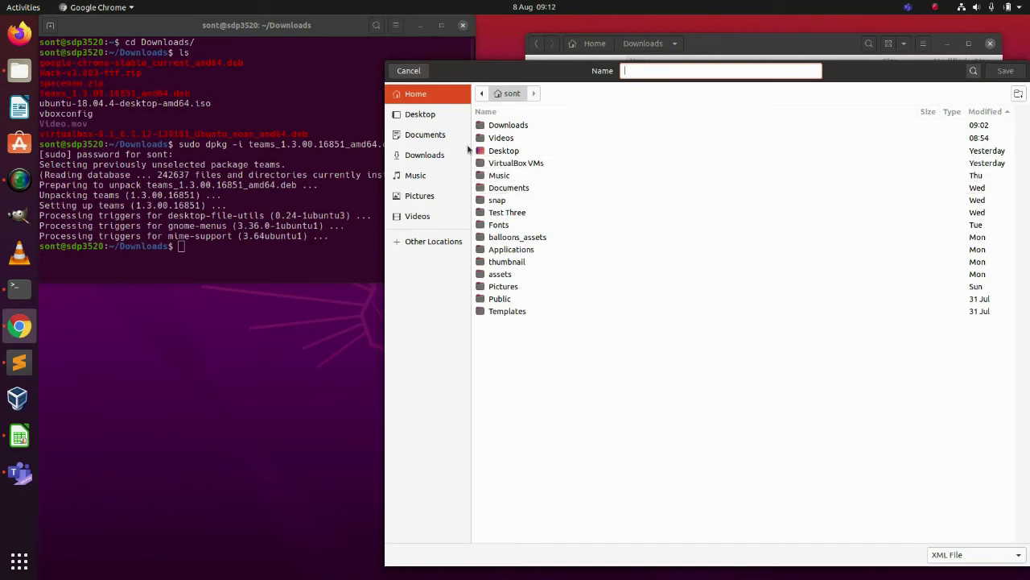
pyautogui.click(441, 137)
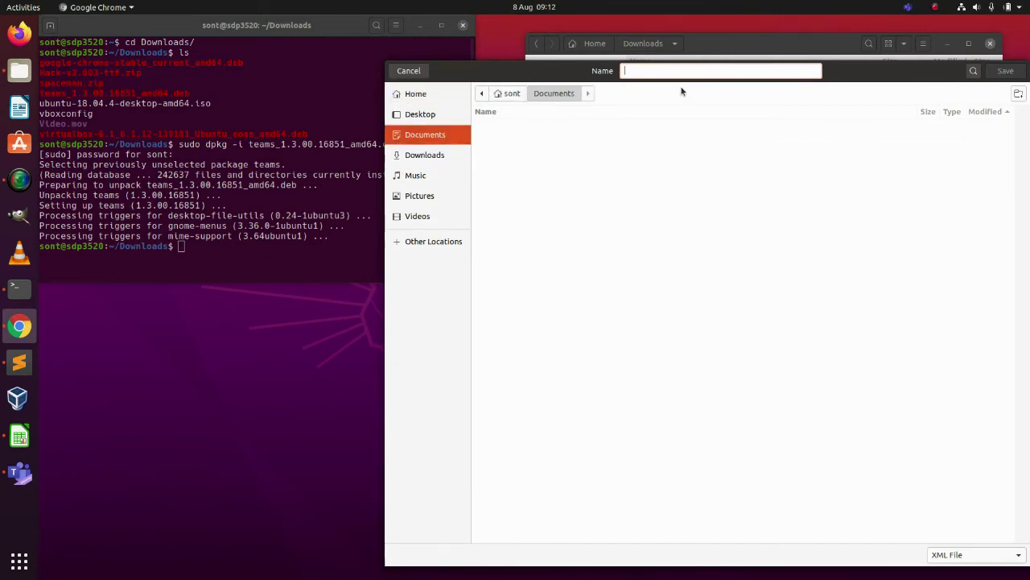
pyautogui.write('test')
pyautogui.click(1003, 74)
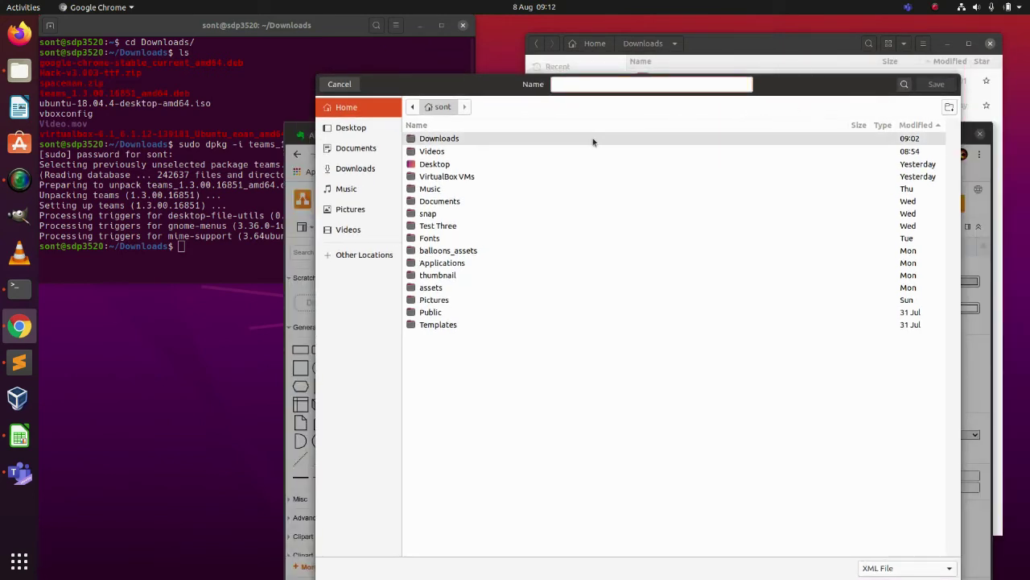
# - Save another copy of the diagram to Documents named 'testdraw'
pyautogui.doubleClick(481, 200)
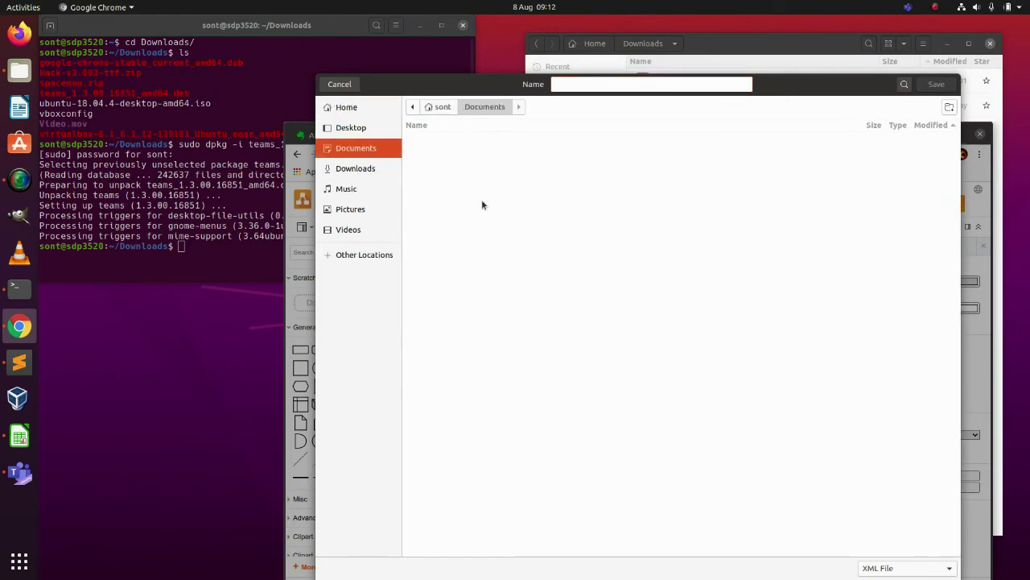
pyautogui.click(598, 90)
pyautogui.write('testdraw')
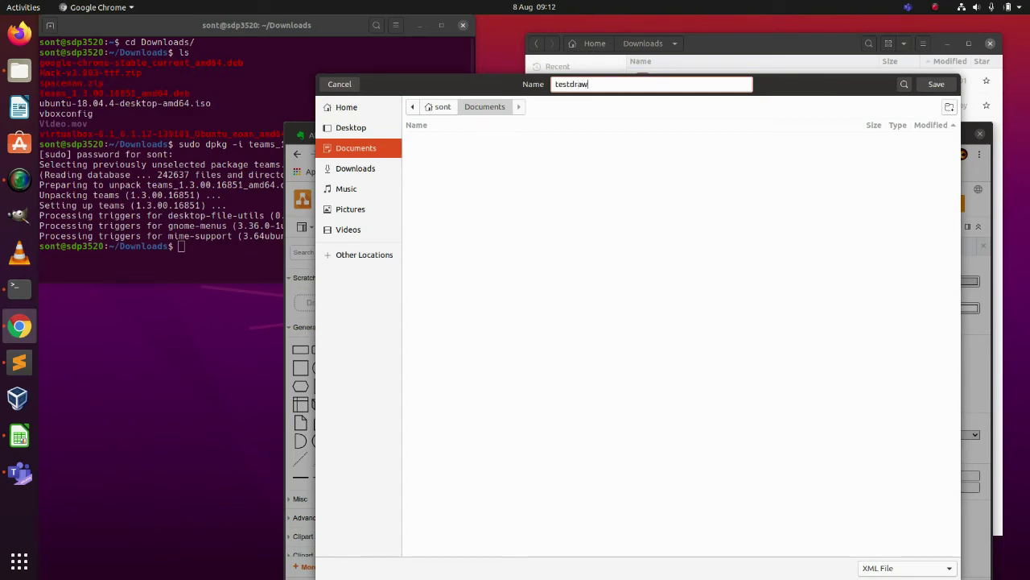
pyautogui.click(939, 84)
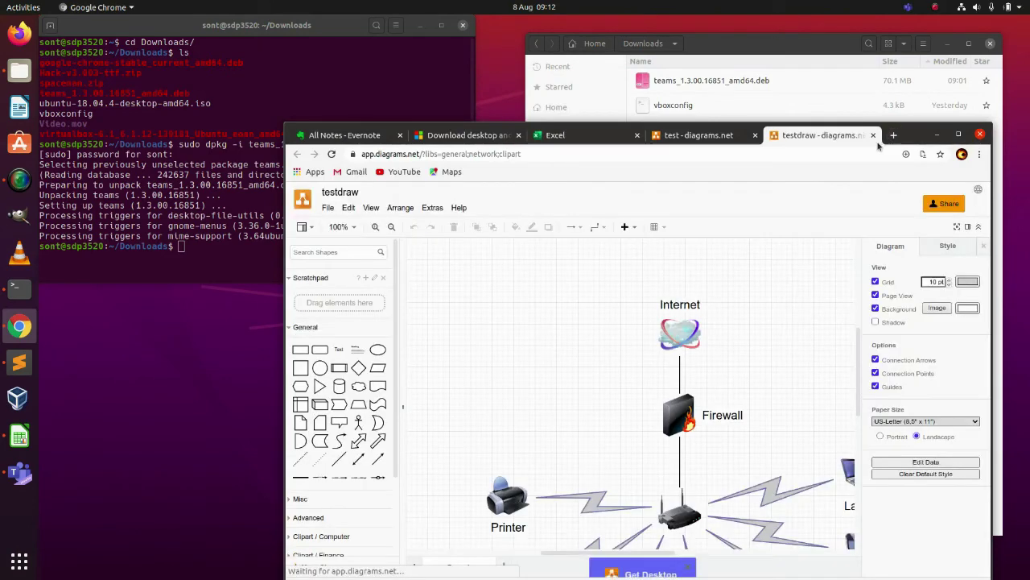
# - Close the duplicate testdraw tab, leaving the test diagram open
pyautogui.moveTo(913, 137); pyautogui.dragTo(902, 39)
pyautogui.click(702, 39)
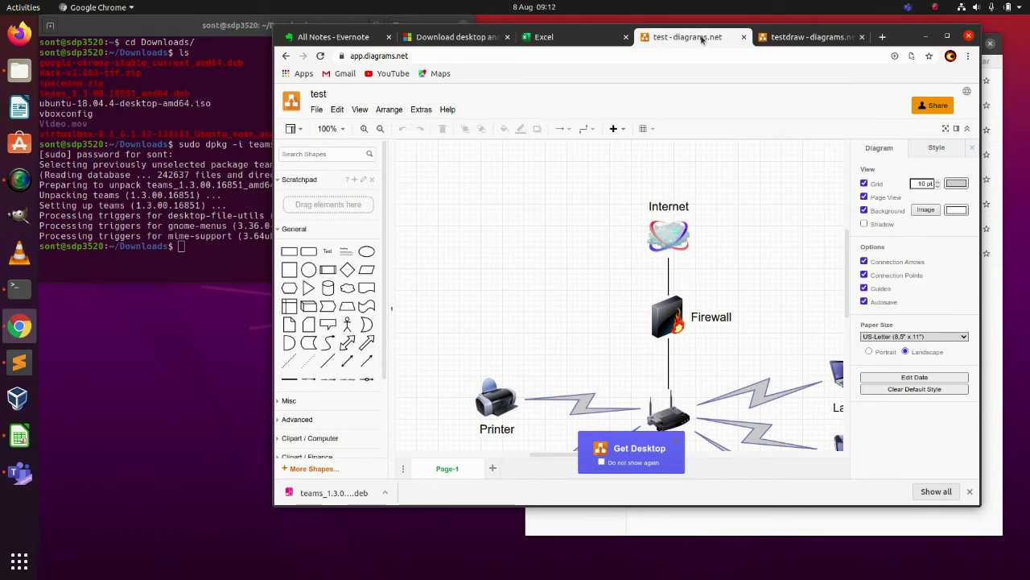
pyautogui.click(807, 38)
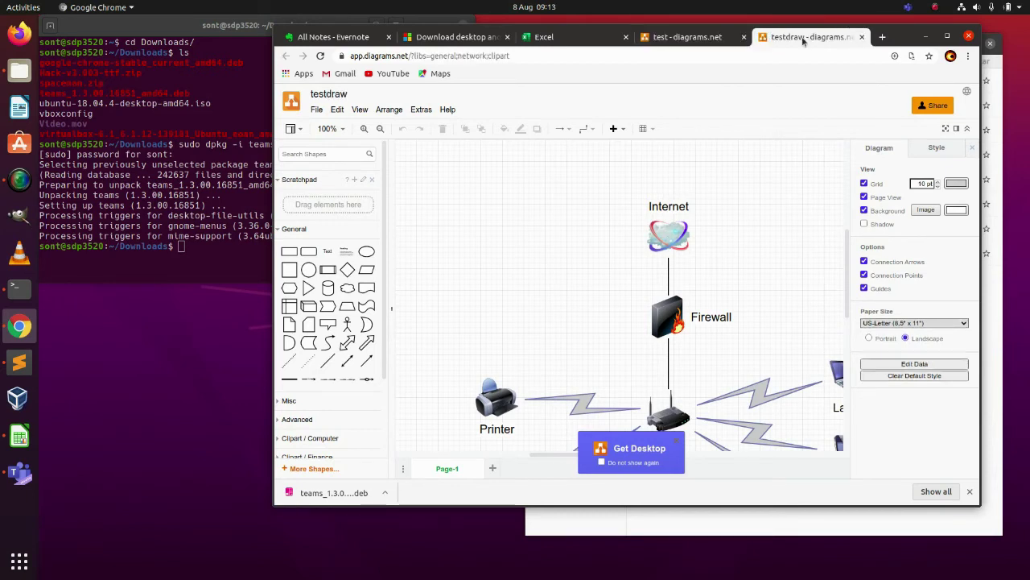
pyautogui.click(862, 38)
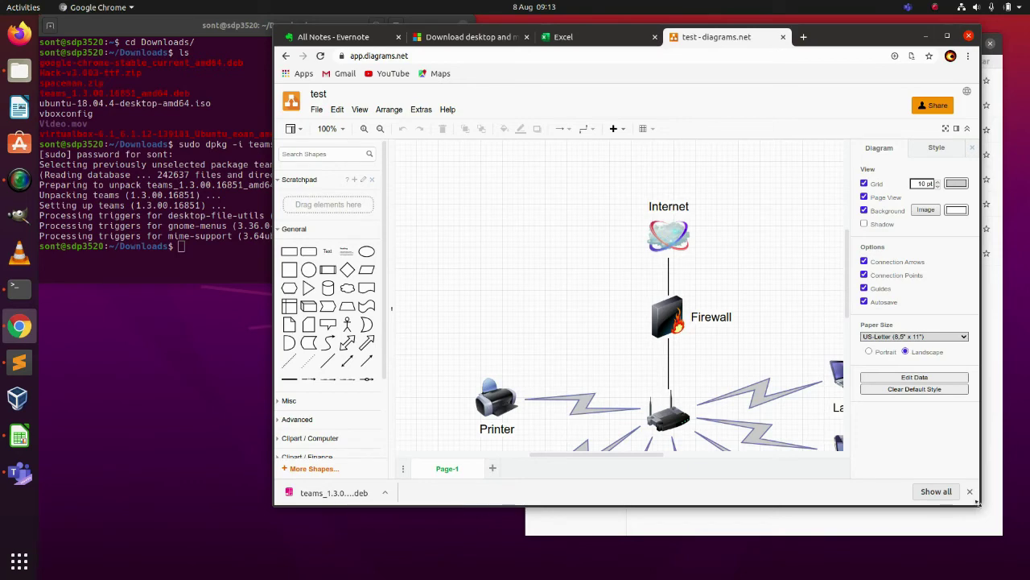
# - Add two squares side by side in the upper left of the canvas
pyautogui.moveTo(978, 501); pyautogui.dragTo(1023, 555)
pyautogui.scroll(-3, 703, 433)
pyautogui.scroll(1, 703, 432)
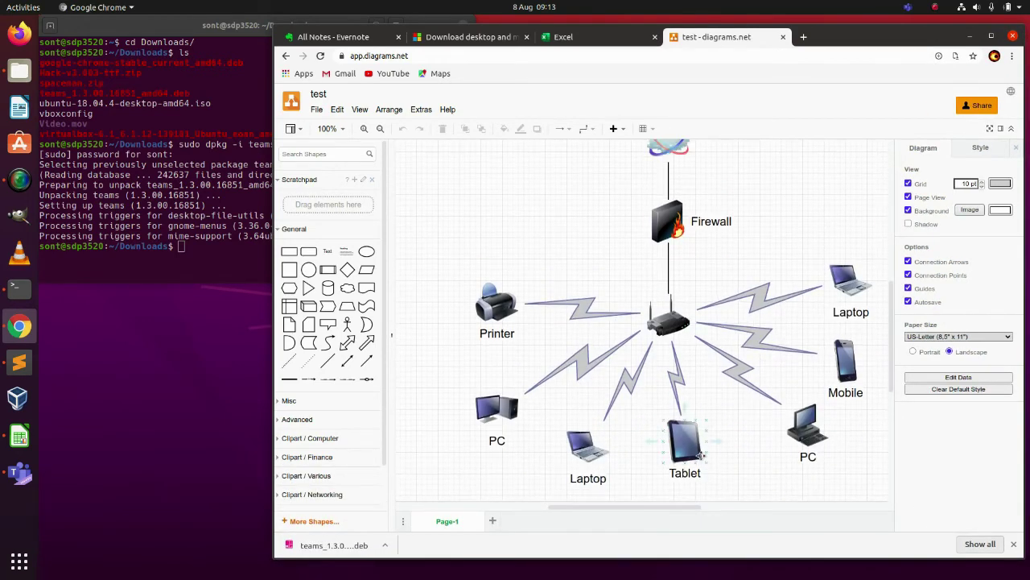
pyautogui.click(289, 269)
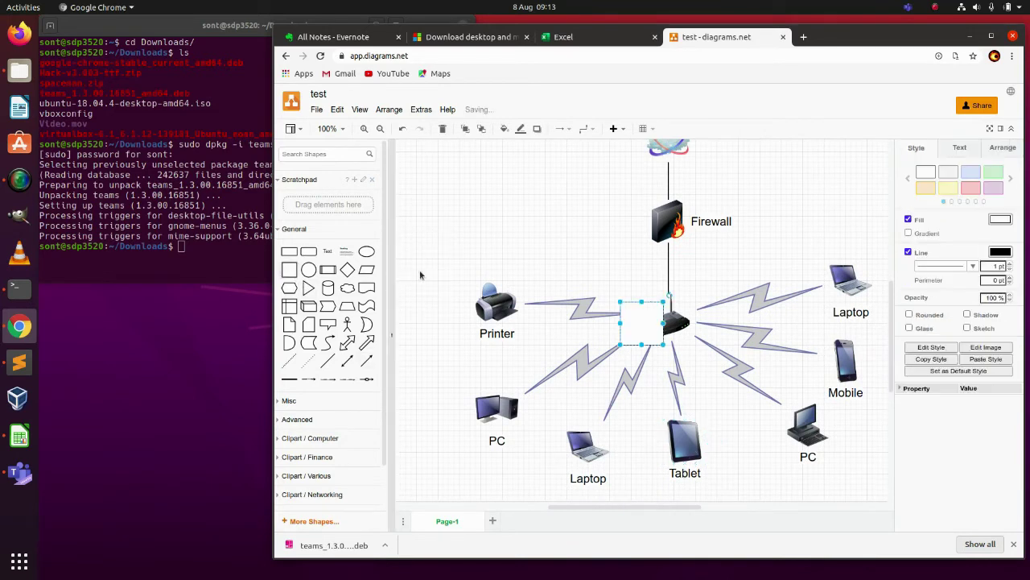
pyautogui.moveTo(467, 197); pyautogui.dragTo(563, 286)
pyautogui.click(290, 272)
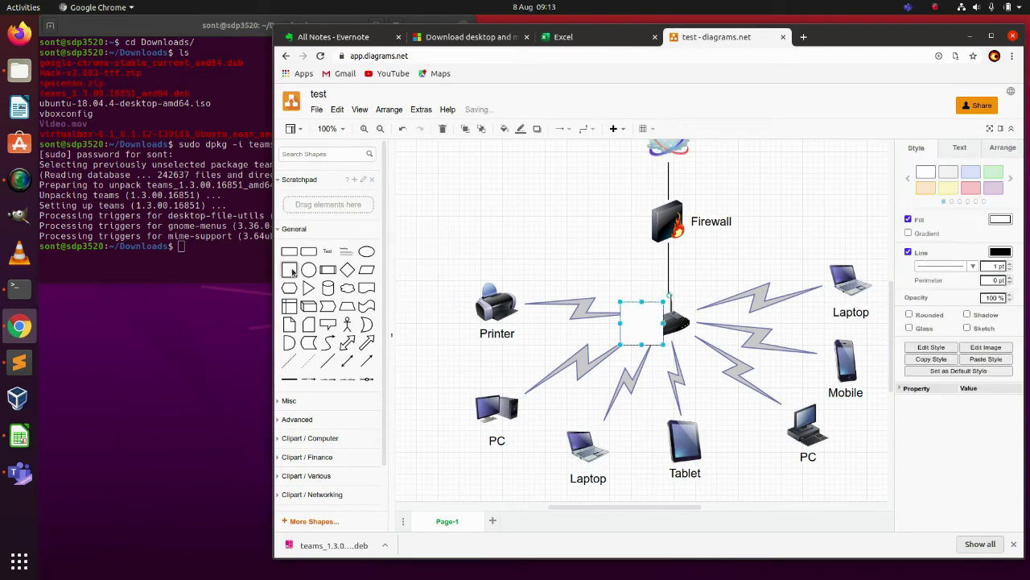
pyautogui.moveTo(646, 318); pyautogui.dragTo(485, 179)
pyautogui.moveTo(486, 184); pyautogui.dragTo(550, 184)
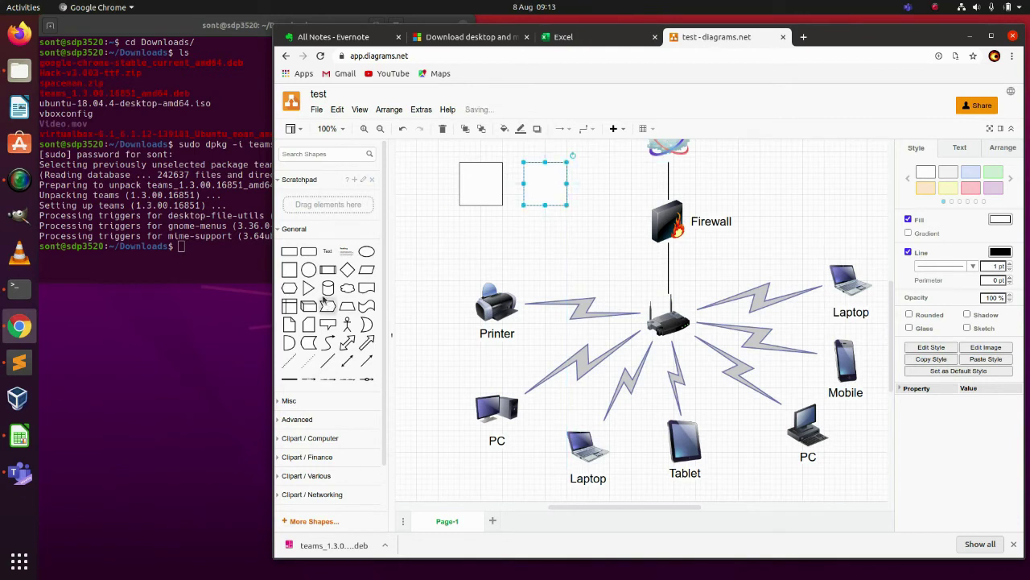
# - Place a cylinder left of the Firewall and connect it by arrow to the right square
pyautogui.moveTo(326, 292); pyautogui.dragTo(602, 242)
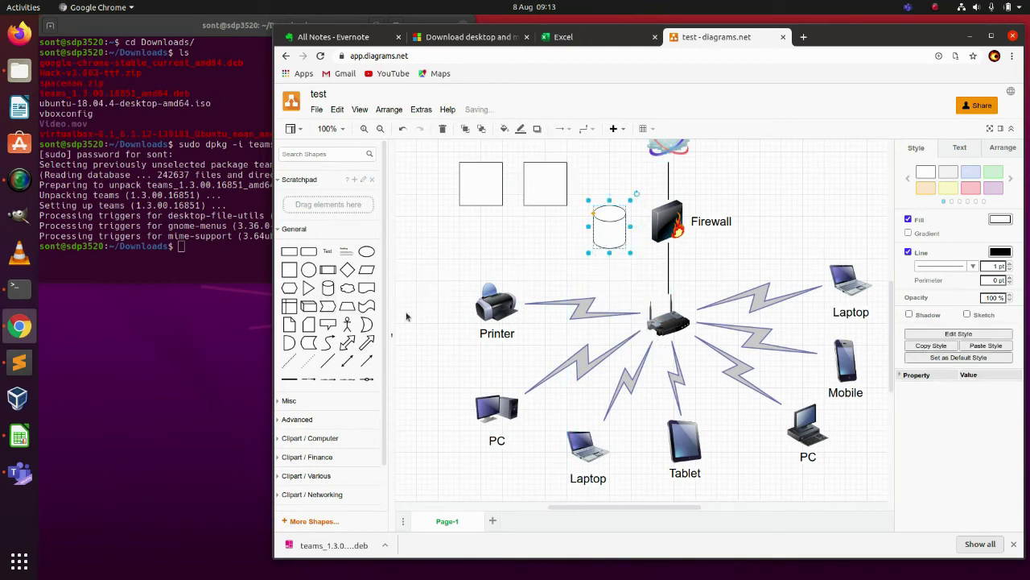
pyautogui.click(326, 375)
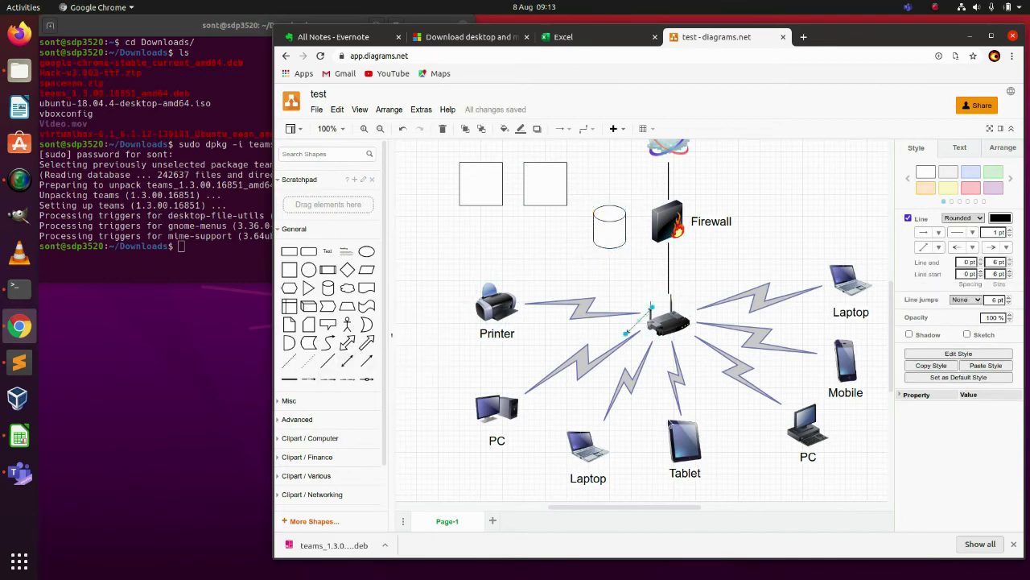
pyautogui.scroll(-1, 669, 386)
pyautogui.scroll(5, 669, 386)
pyautogui.scroll(-2, 669, 422)
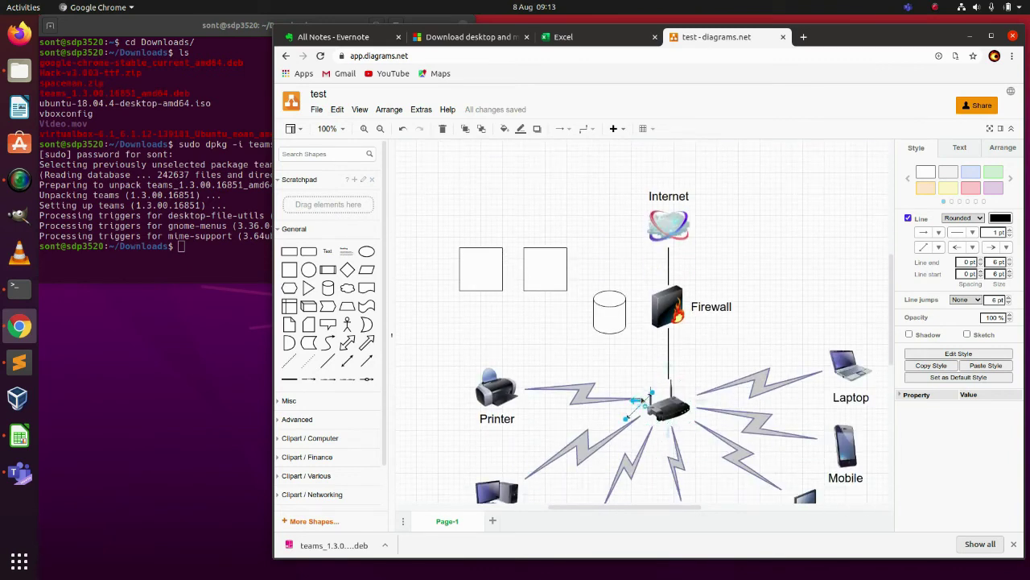
pyautogui.moveTo(646, 396); pyautogui.dragTo(546, 292)
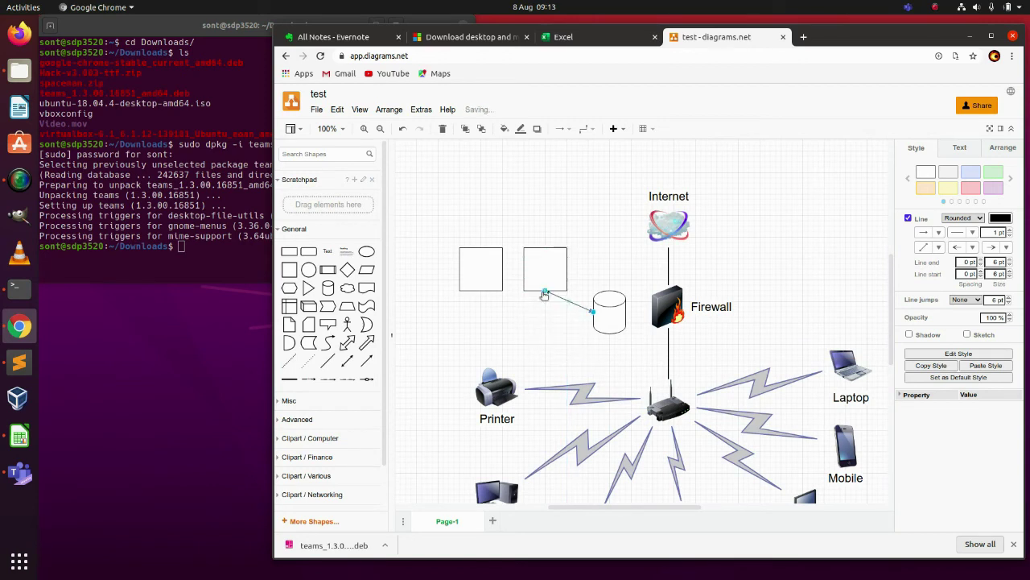
pyautogui.click(553, 339)
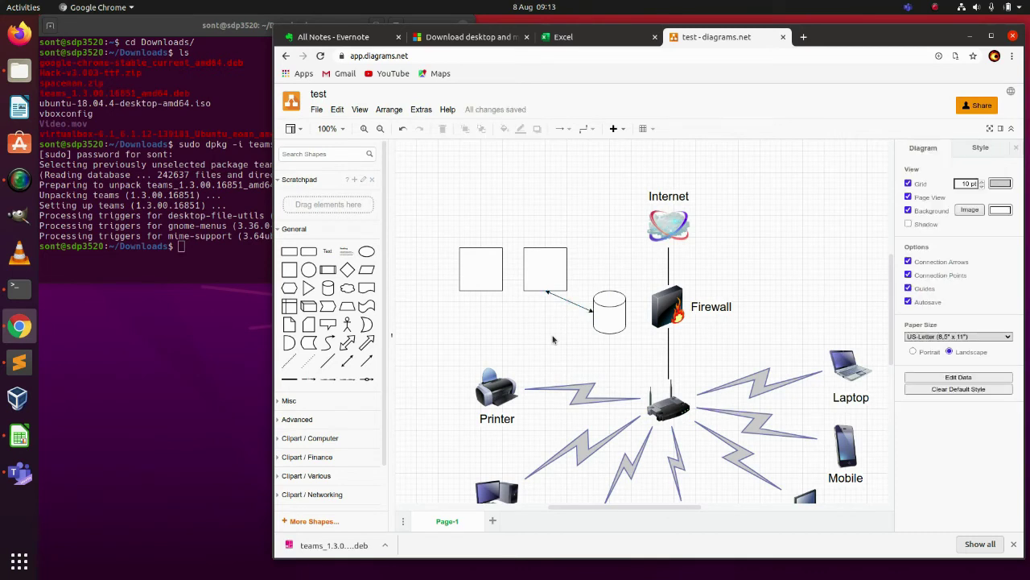
# - Delete the Firewall and enlarge the Internet cloud to about 310 by 330
pyautogui.scroll(-1, 552, 339)
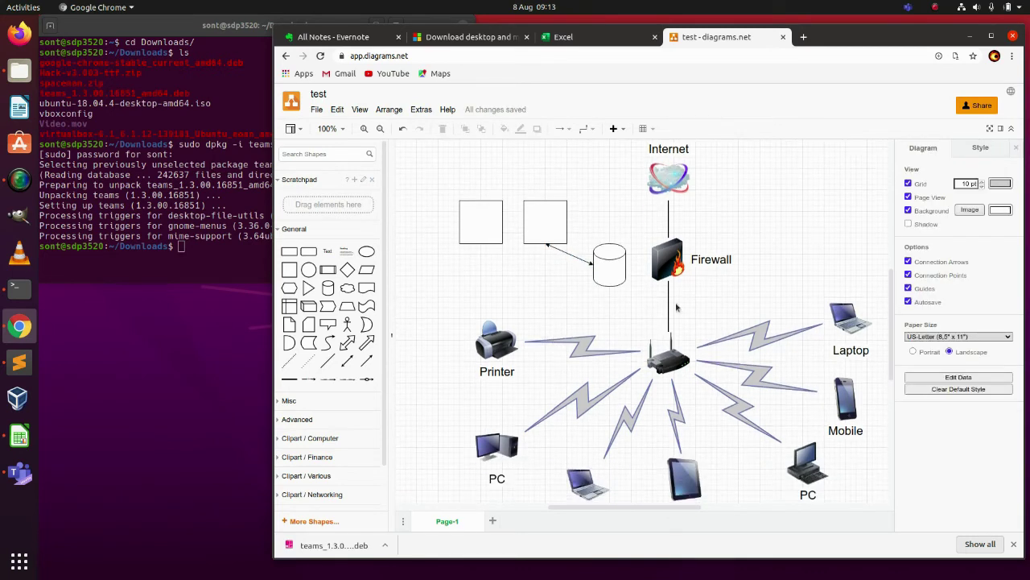
pyautogui.click(670, 264)
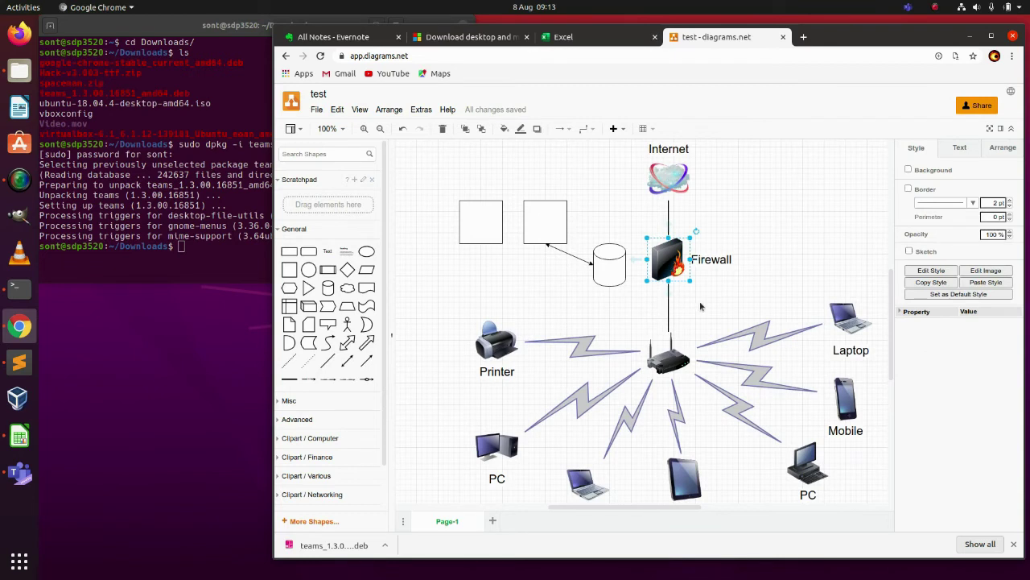
pyautogui.press('Delete')
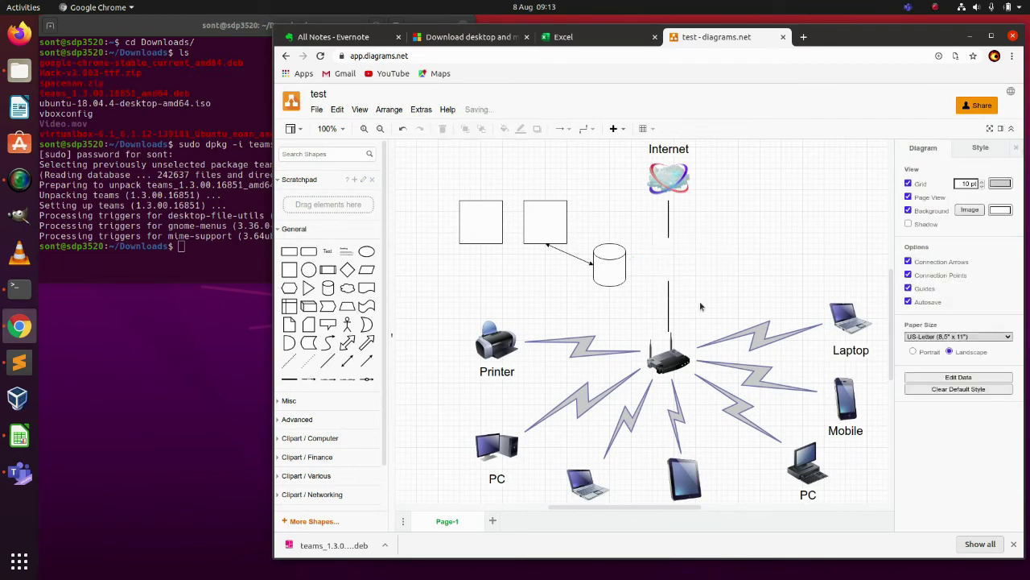
pyautogui.click(682, 197)
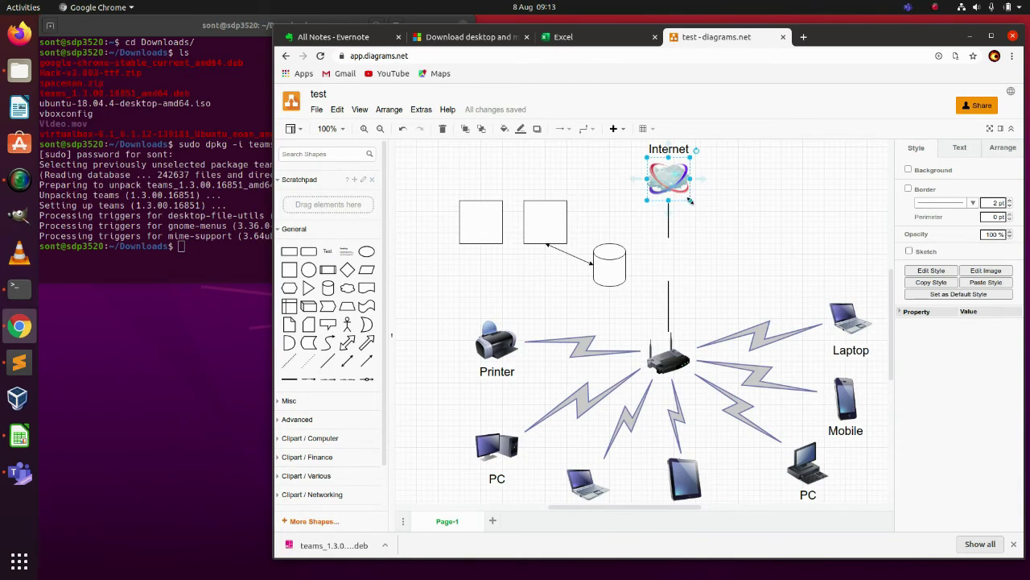
pyautogui.moveTo(690, 200); pyautogui.dragTo(802, 313)
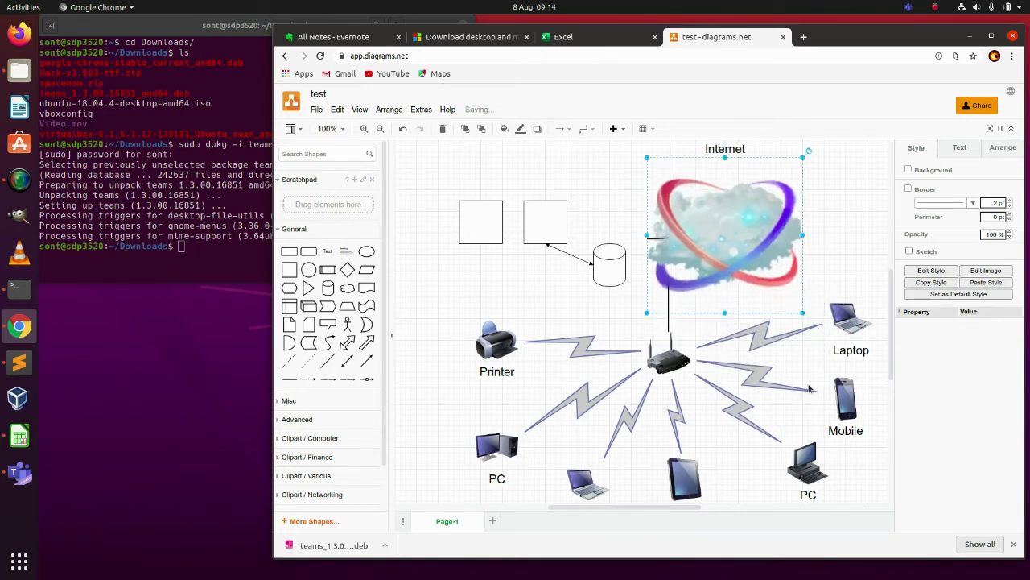
# - Delete the seven lightning links from the router to the printer, PCs, laptops, tablet and mobile
pyautogui.click(583, 346)
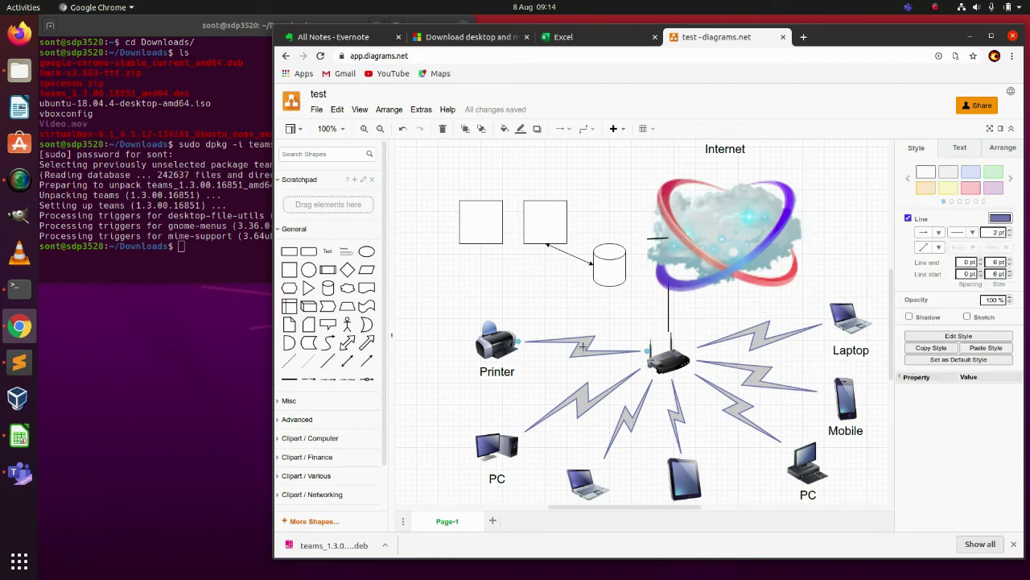
pyautogui.press('Delete')
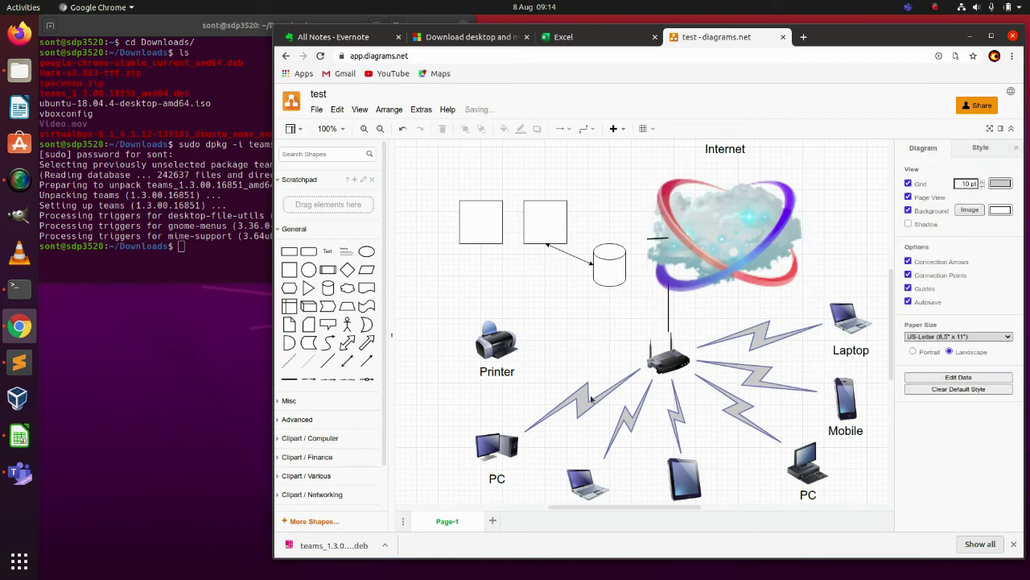
pyautogui.click(585, 400)
pyautogui.press('Delete')
pyautogui.click(627, 422)
pyautogui.press('Delete')
pyautogui.click(679, 413)
pyautogui.press('Delete')
pyautogui.click(741, 409)
pyautogui.press('Delete')
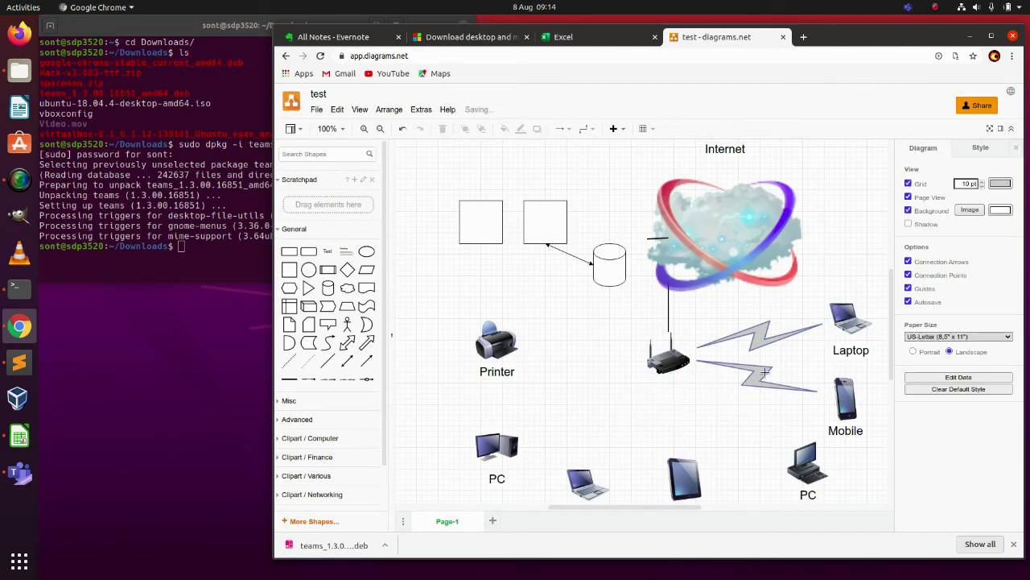
pyautogui.click(766, 374)
pyautogui.press('Delete')
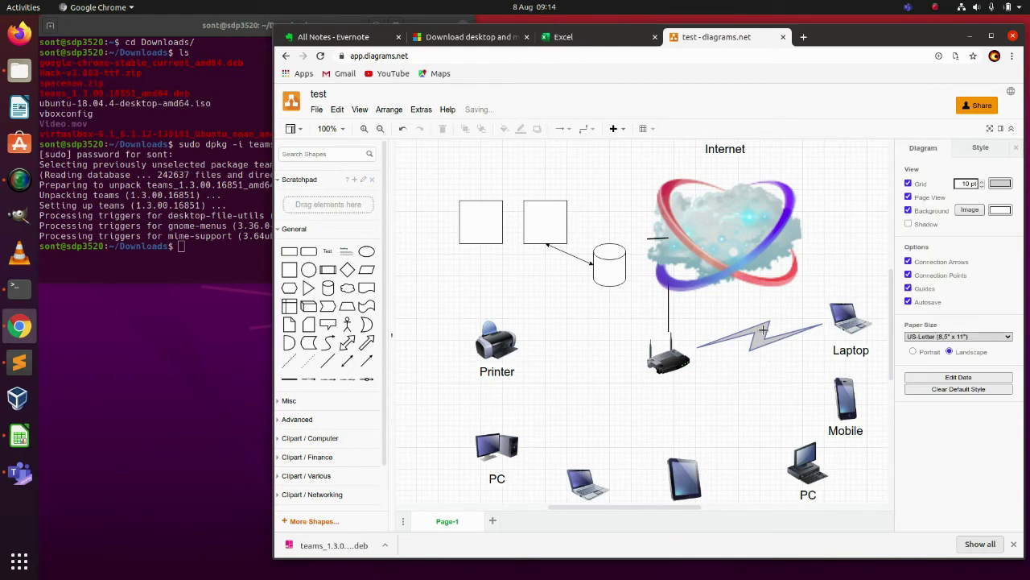
pyautogui.click(763, 330)
pyautogui.press('Delete')
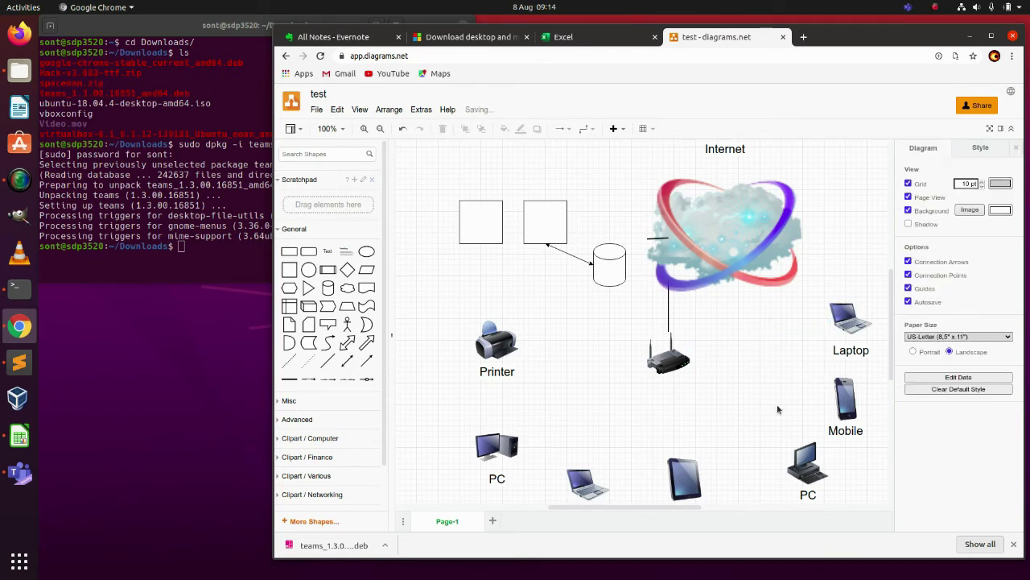
# - Save the edited diagram with File > Save
pyautogui.scroll(-3, 770, 428)
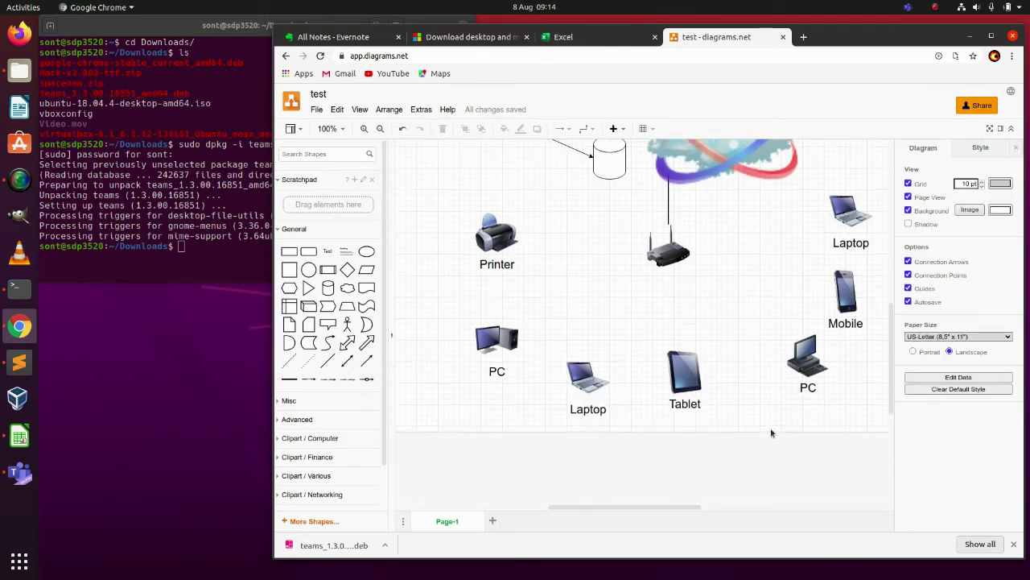
pyautogui.scroll(4, 771, 427)
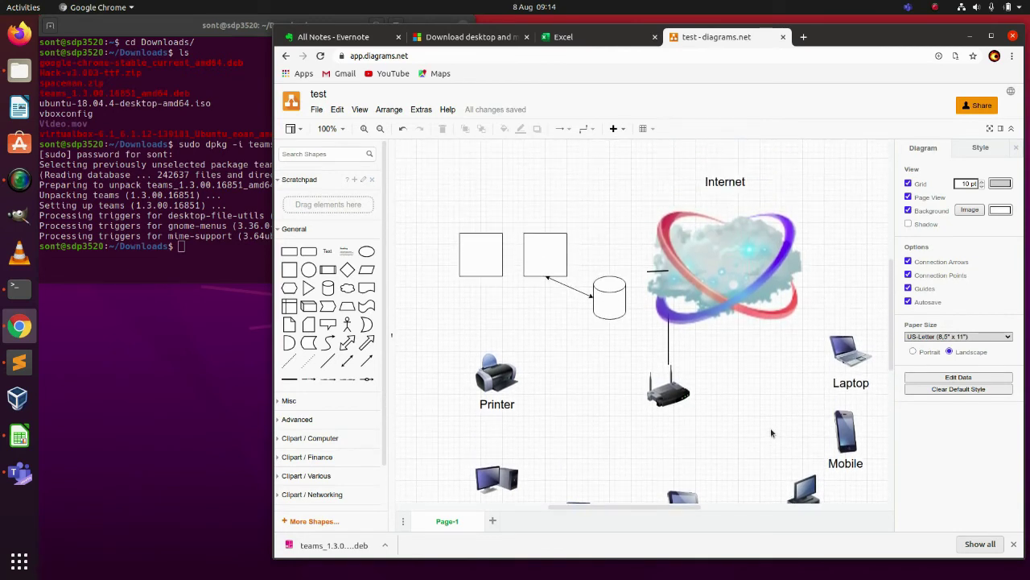
pyautogui.click(318, 111)
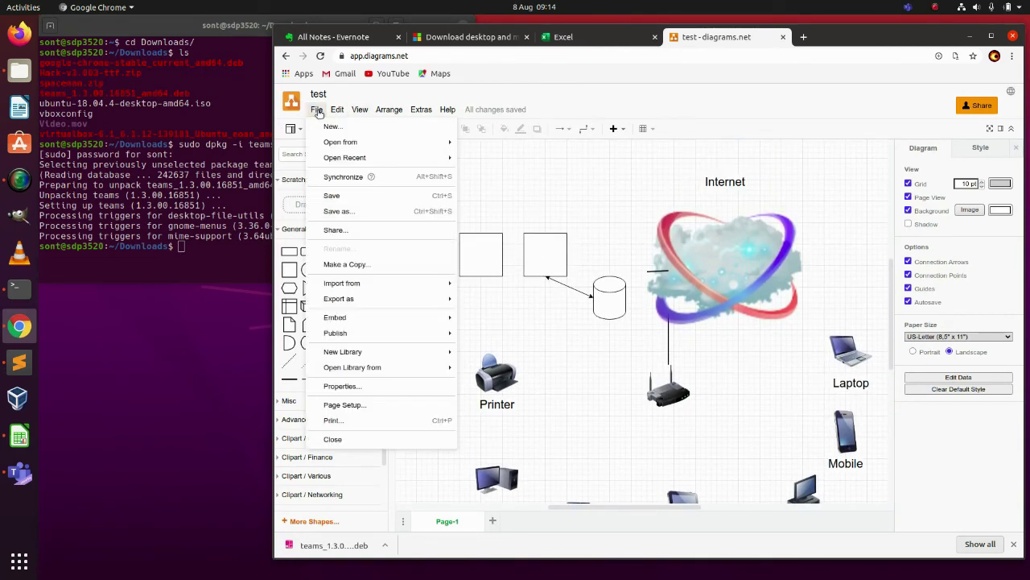
pyautogui.click(342, 194)
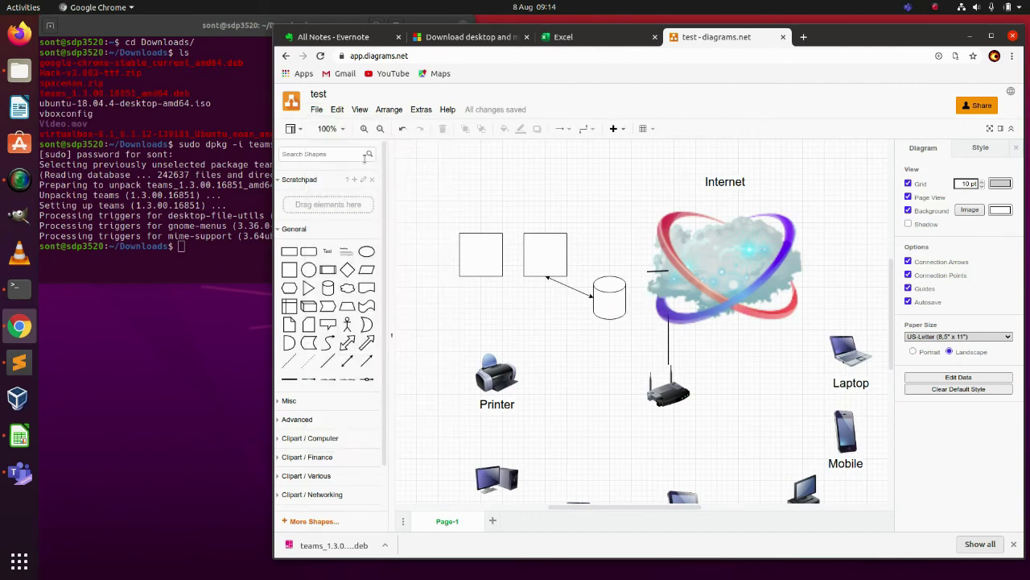
# - Look over the File > Export as formats, then dismiss the menu without exporting
pyautogui.click(316, 110)
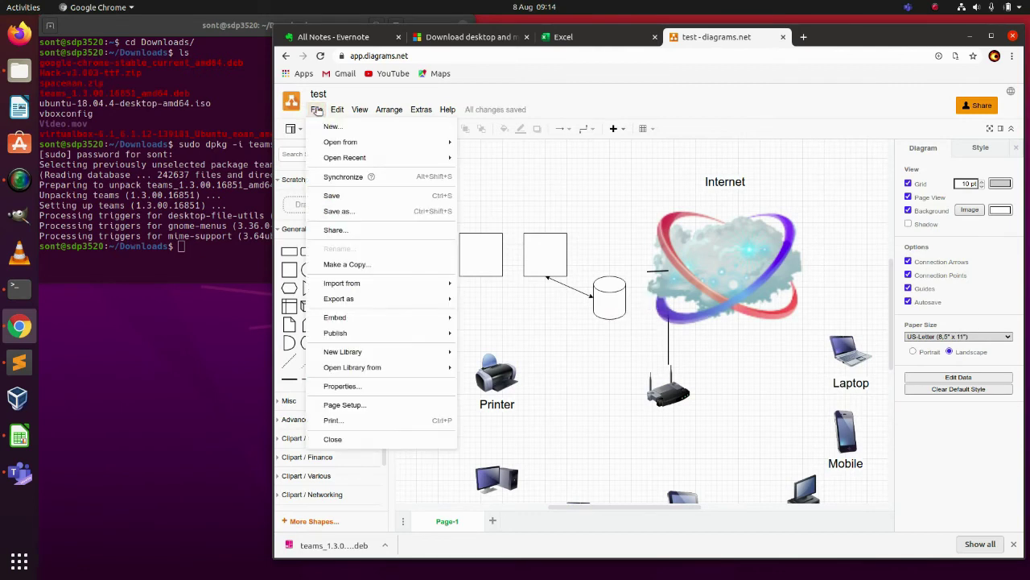
pyautogui.moveTo(356, 308)
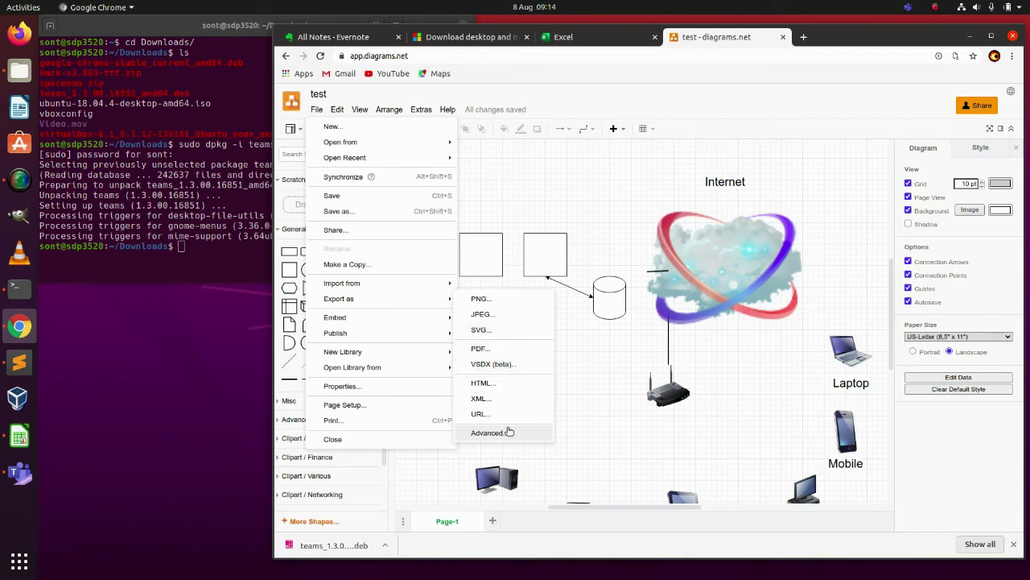
pyautogui.click(599, 391)
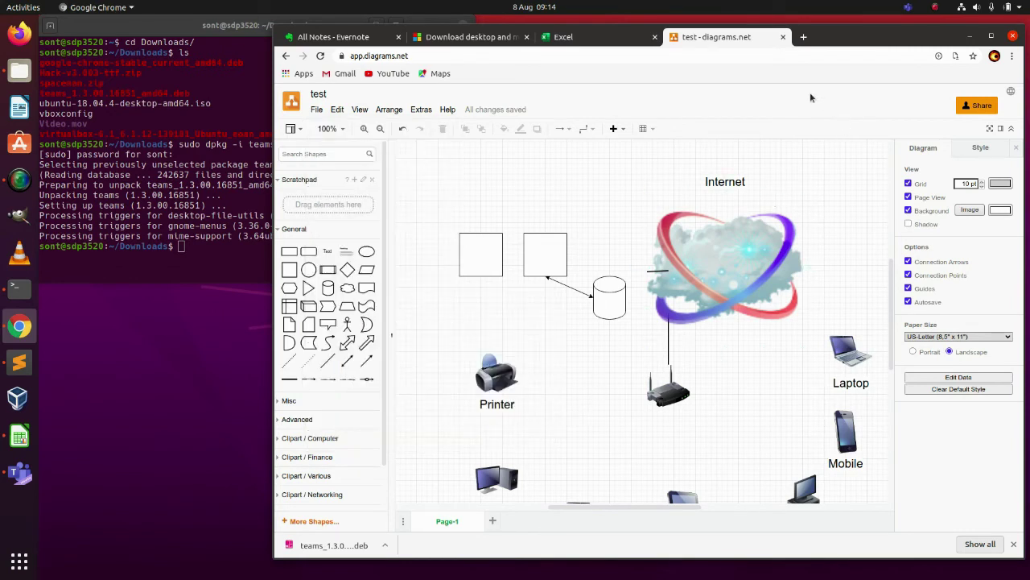
# - Close the 'test - diagrams.net' tab and nudge the Chrome window slightly left
pyautogui.click(782, 36)
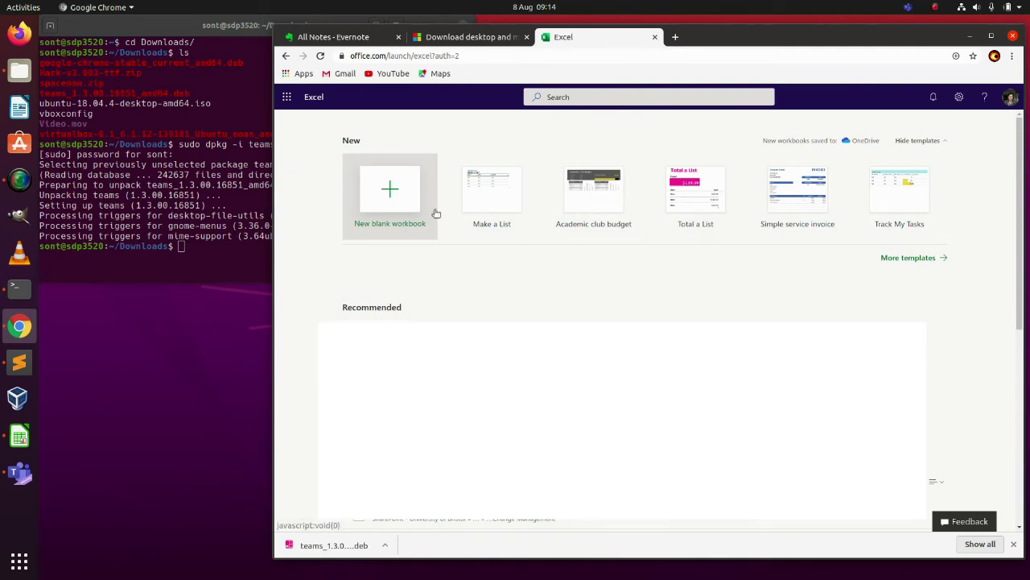
pyautogui.moveTo(746, 37); pyautogui.dragTo(567, 34)
# - Raise the Files window showing Downloads and shrink it from its bottom edge
pyautogui.click(872, 360)
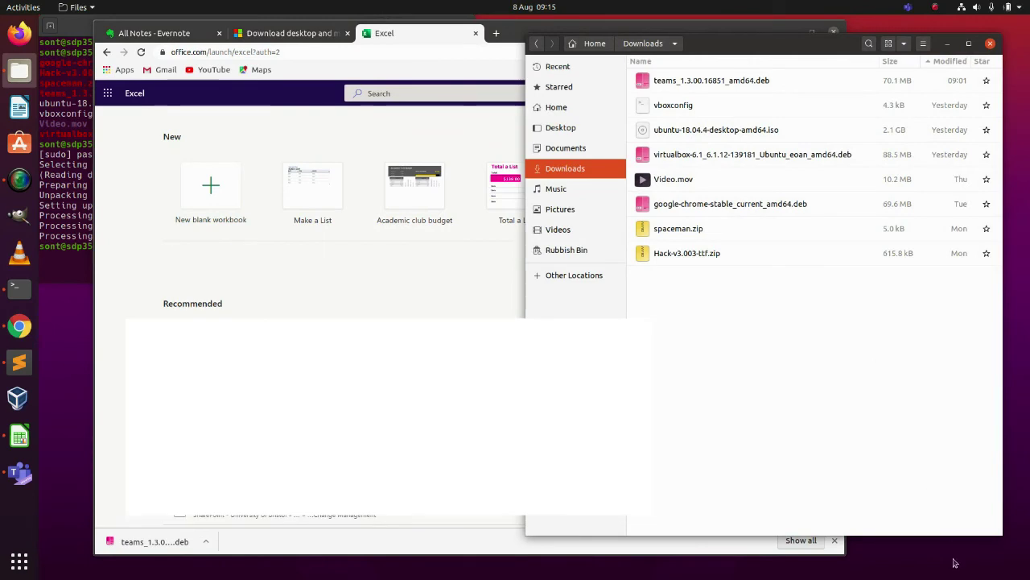
pyautogui.moveTo(945, 537); pyautogui.dragTo(925, 362)
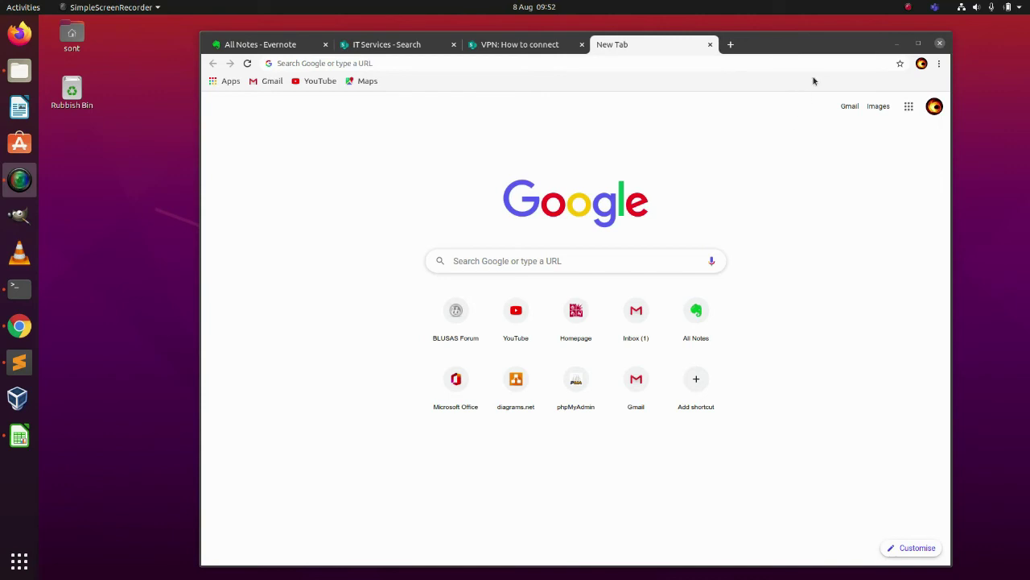
pyautogui.moveTo(819, 53); pyautogui.dragTo(880, 11)
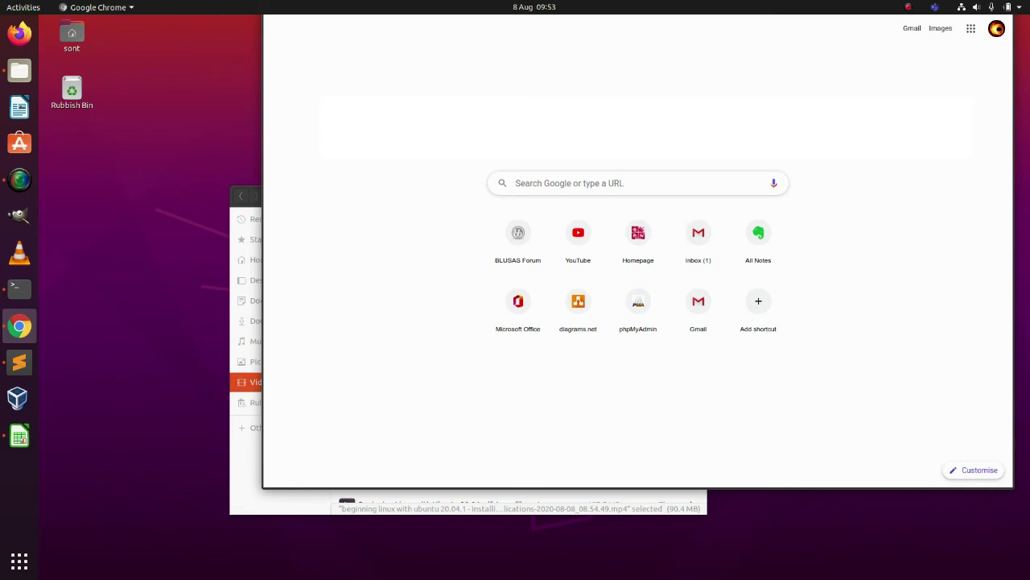
pyautogui.write('uo')
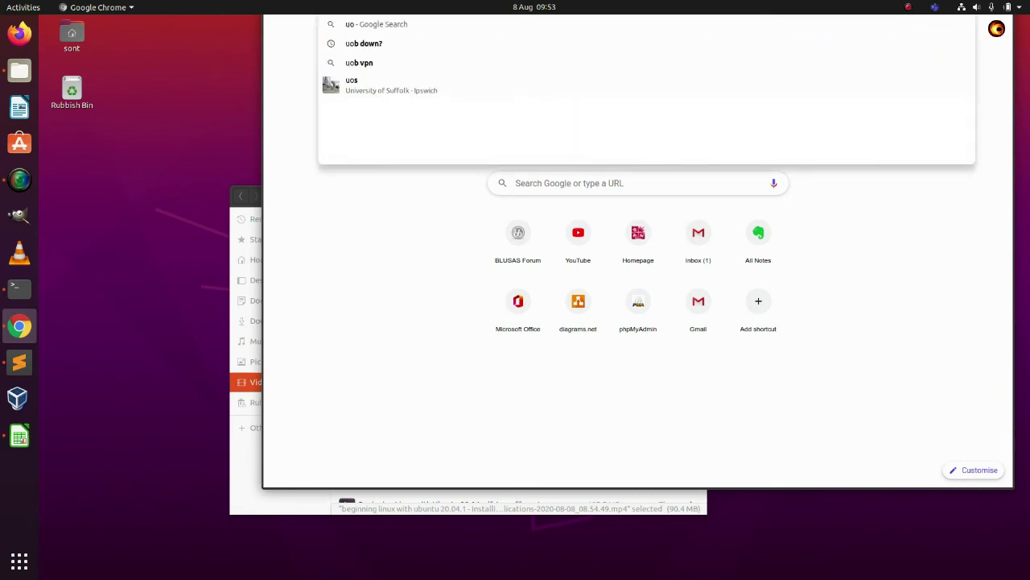
pyautogui.write('b')
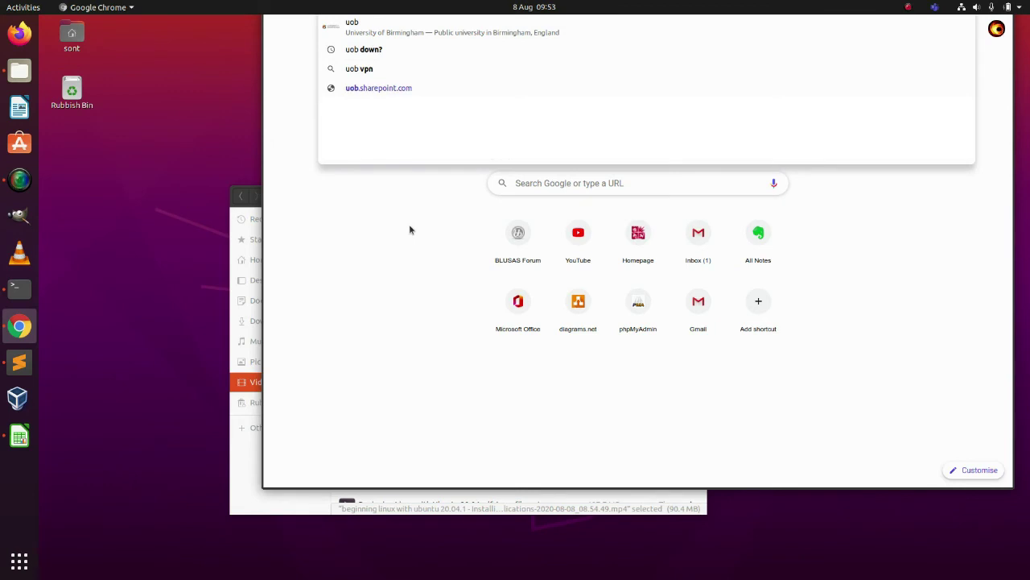
pyautogui.press('BackSpace')
pyautogui.press('BackSpace')
pyautogui.press('BackSpace')
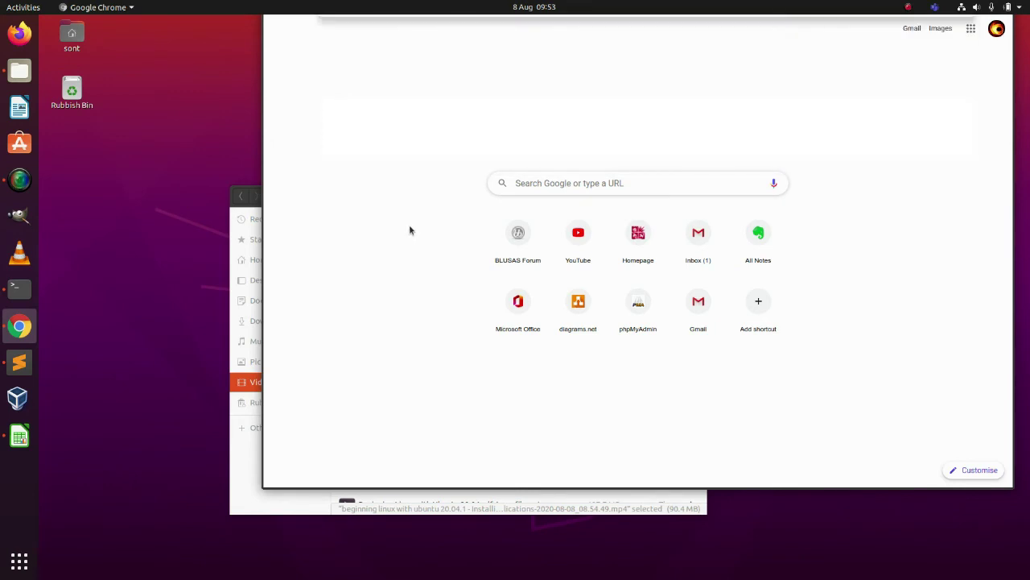
pyautogui.write('uobnet2.bristol.ac.')
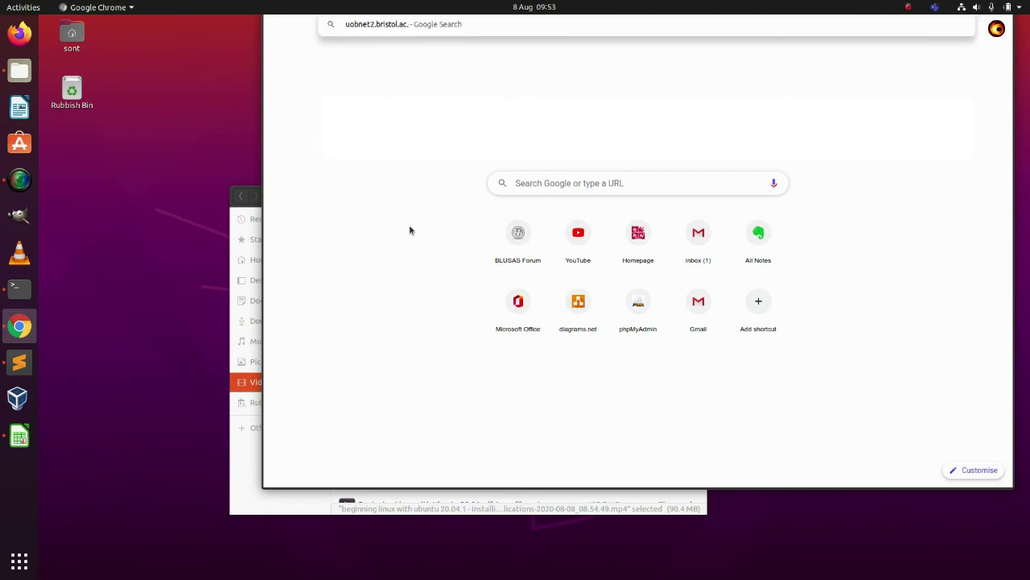
pyautogui.press('Return')
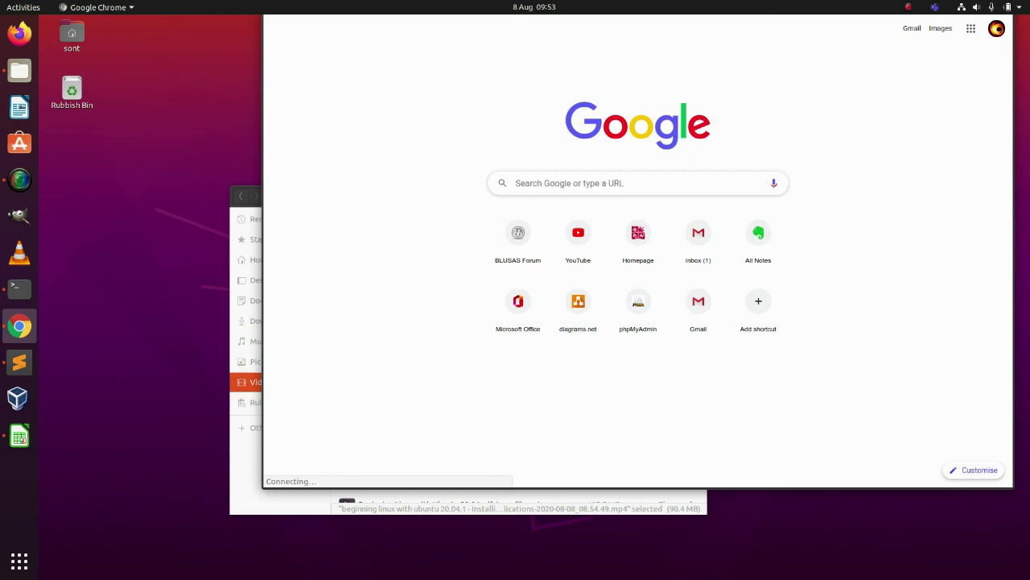
pyautogui.write('https://uobnet2.bristol.ac.uk')
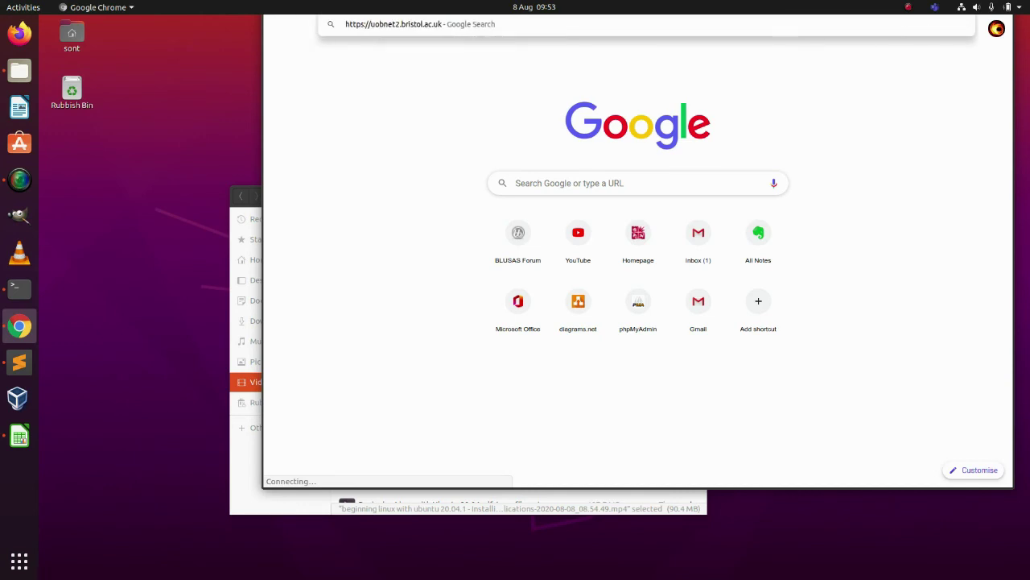
# - Load the F5 portal, retry launching Network Access, then dismiss the prompt and status dialog
pyautogui.press('Return')
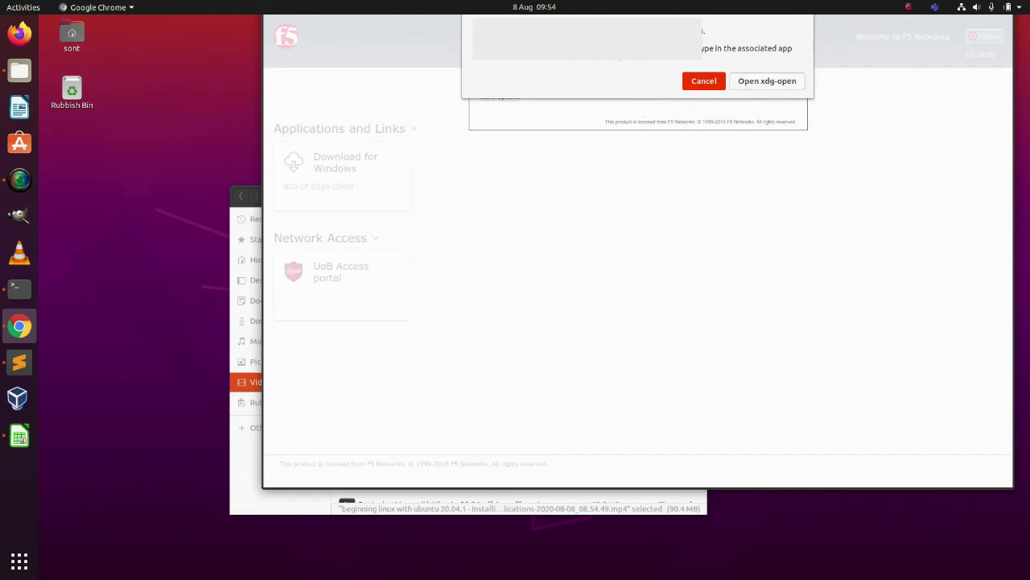
pyautogui.click(766, 82)
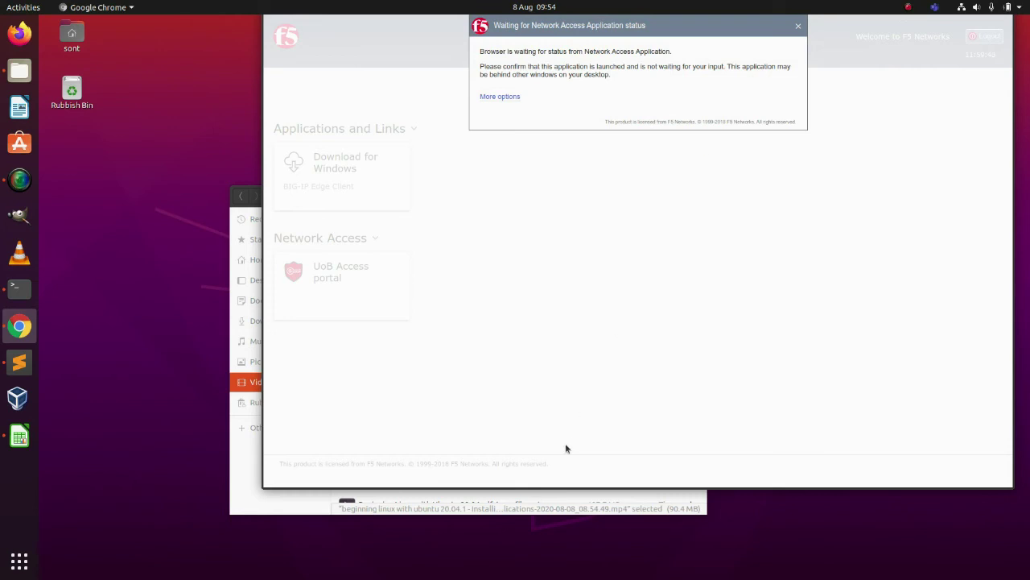
pyautogui.click(502, 98)
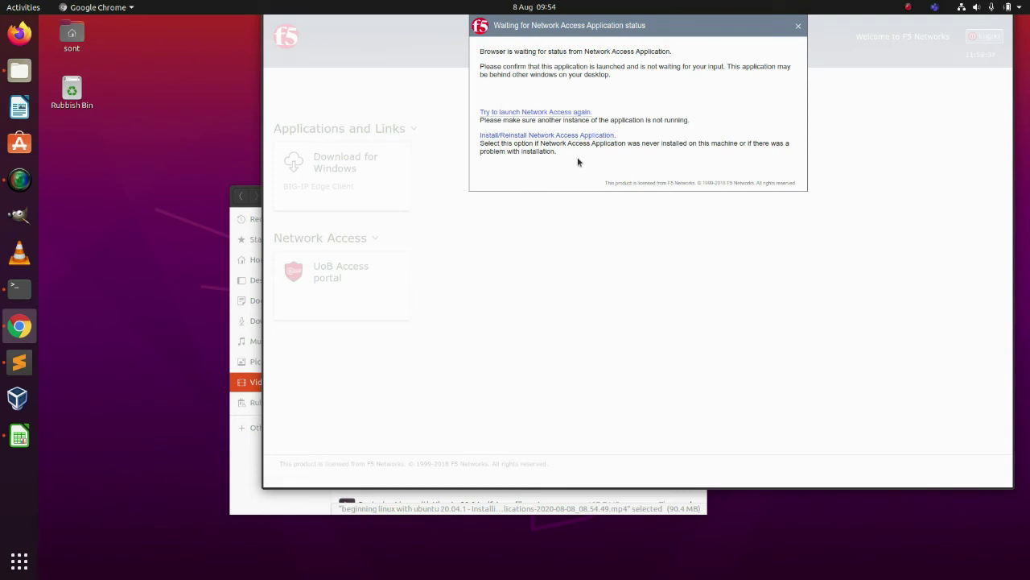
pyautogui.click(555, 117)
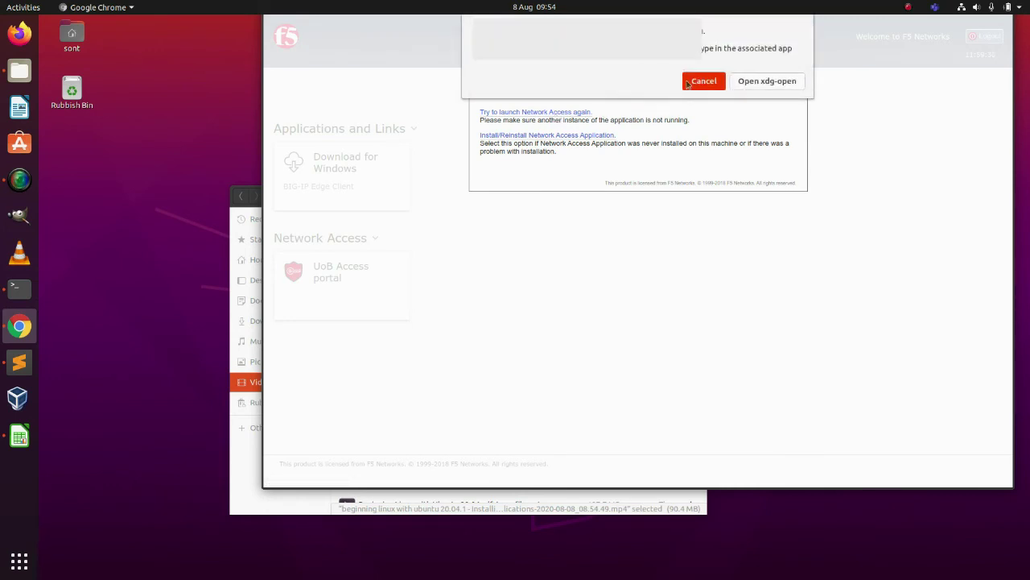
pyautogui.click(757, 84)
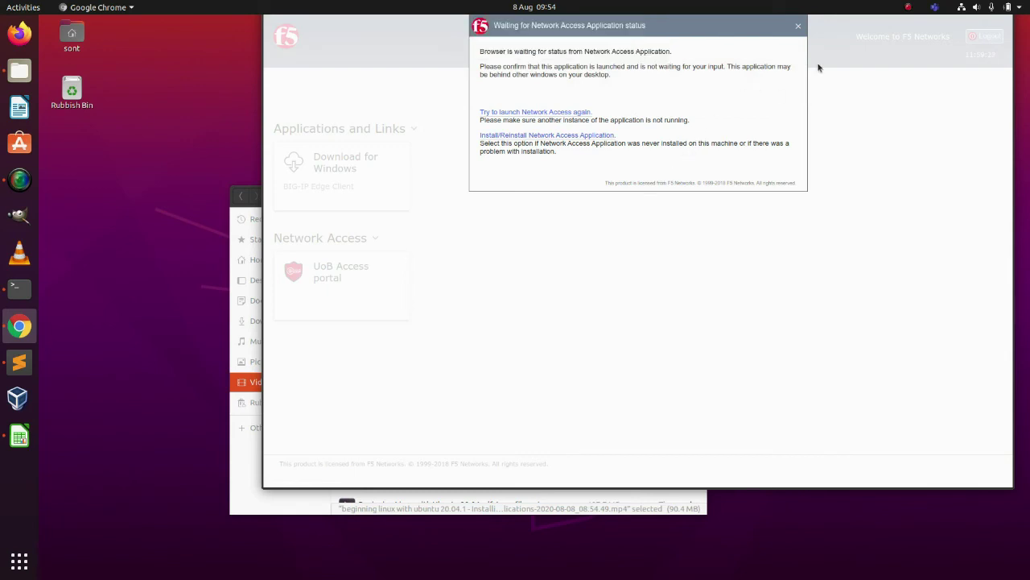
pyautogui.click(800, 27)
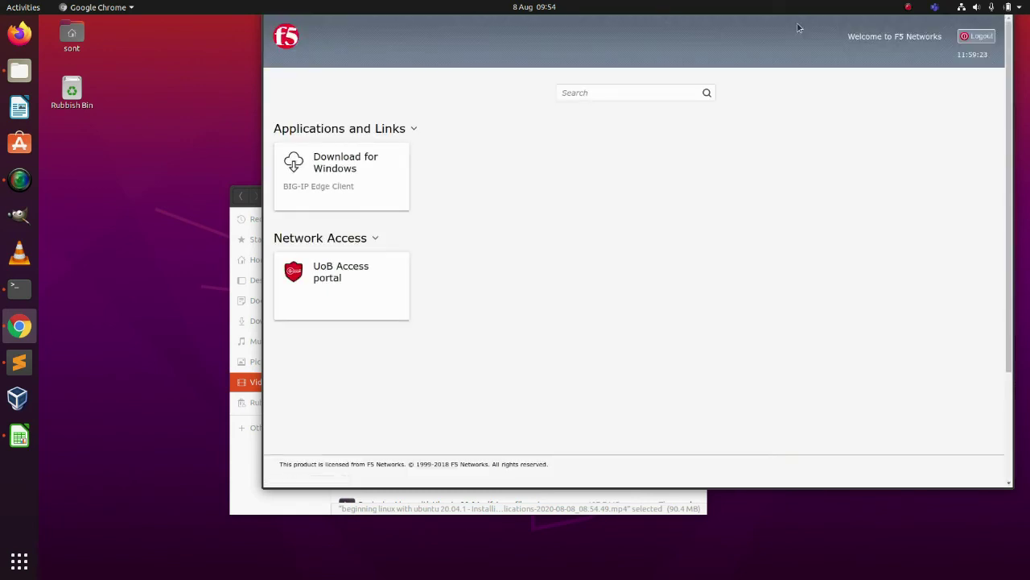
# - Download the BIG-IP Edge Client for Windows and hide Chrome's download shelf
pyautogui.click(345, 167)
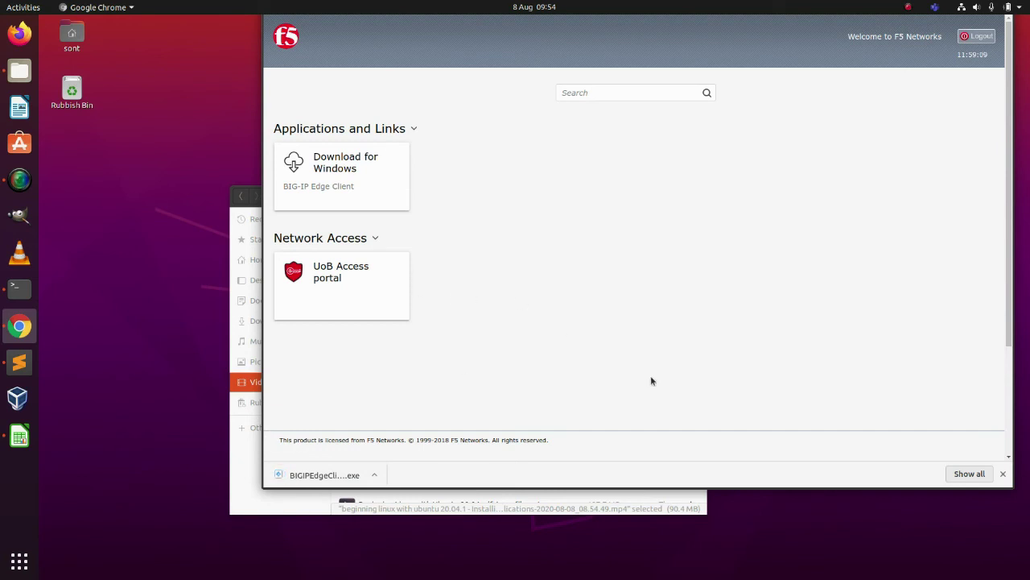
pyautogui.click(1003, 475)
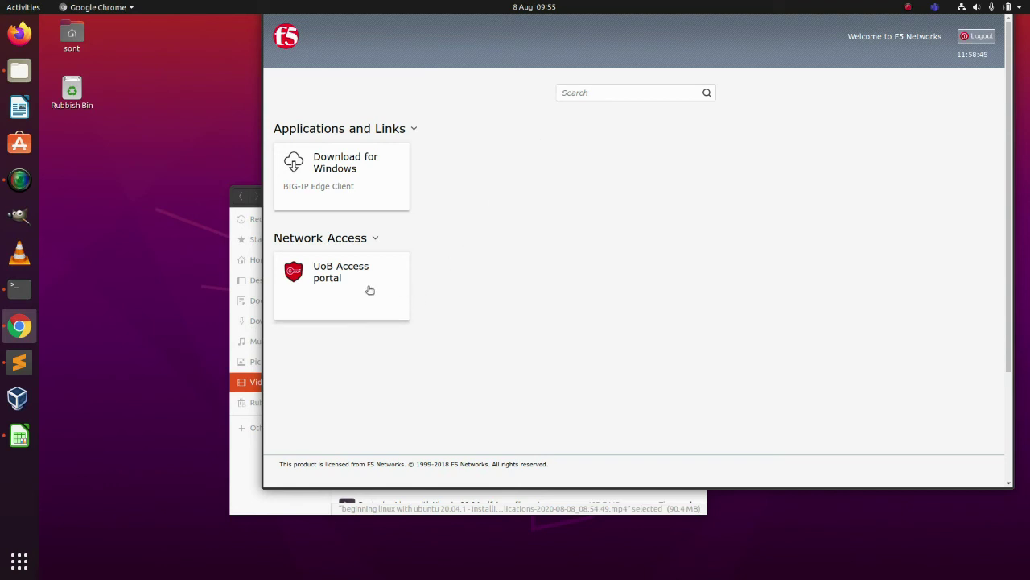
# - Launch the UoB Access portal and reach the network access client install page
pyautogui.click(334, 275)
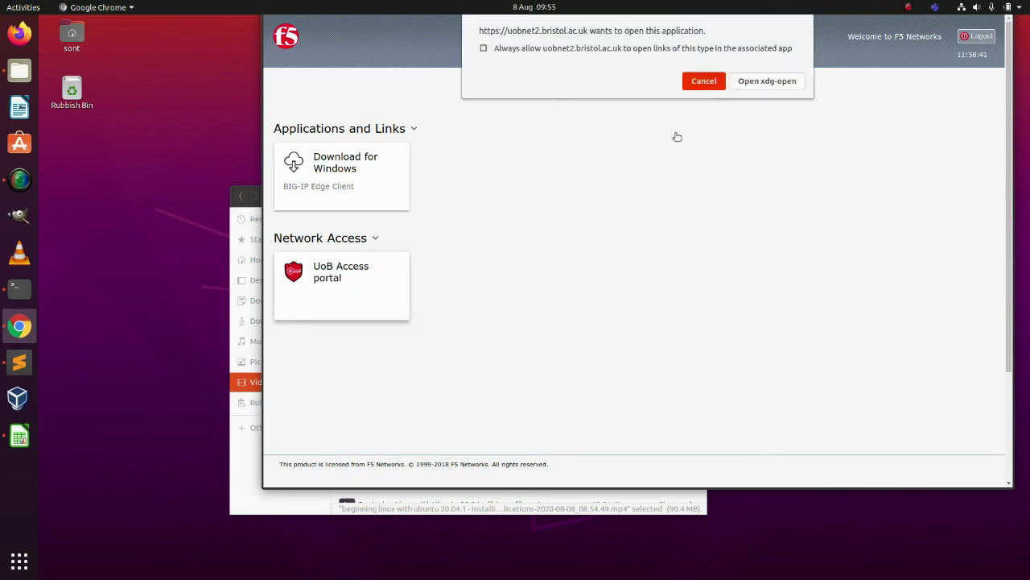
pyautogui.click(748, 82)
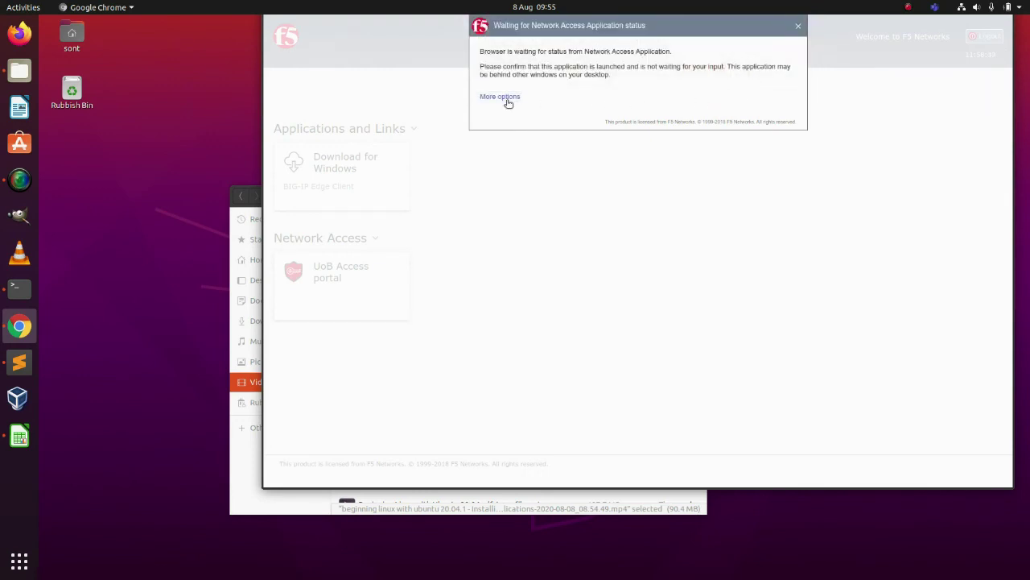
pyautogui.click(504, 99)
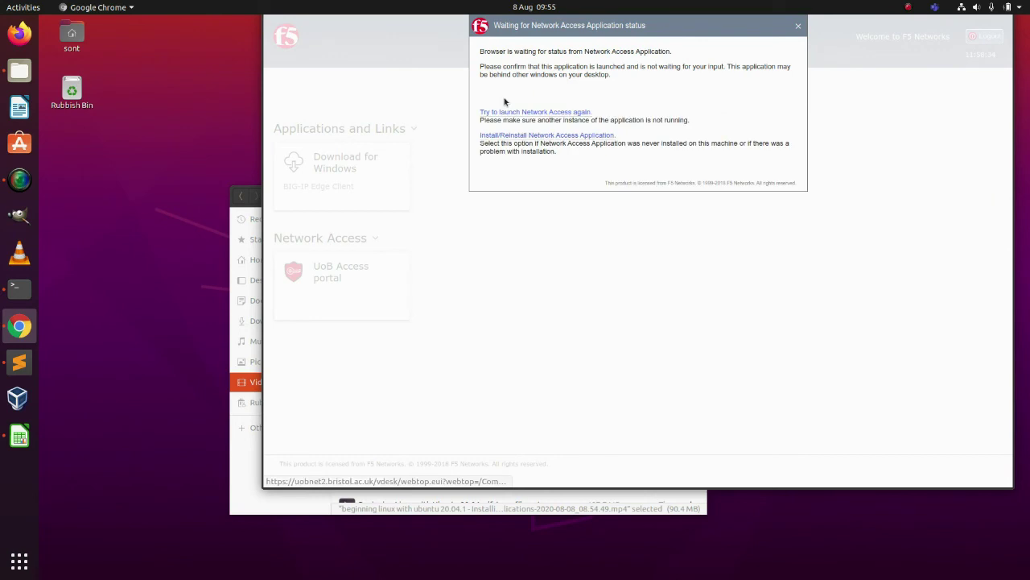
pyautogui.click(533, 135)
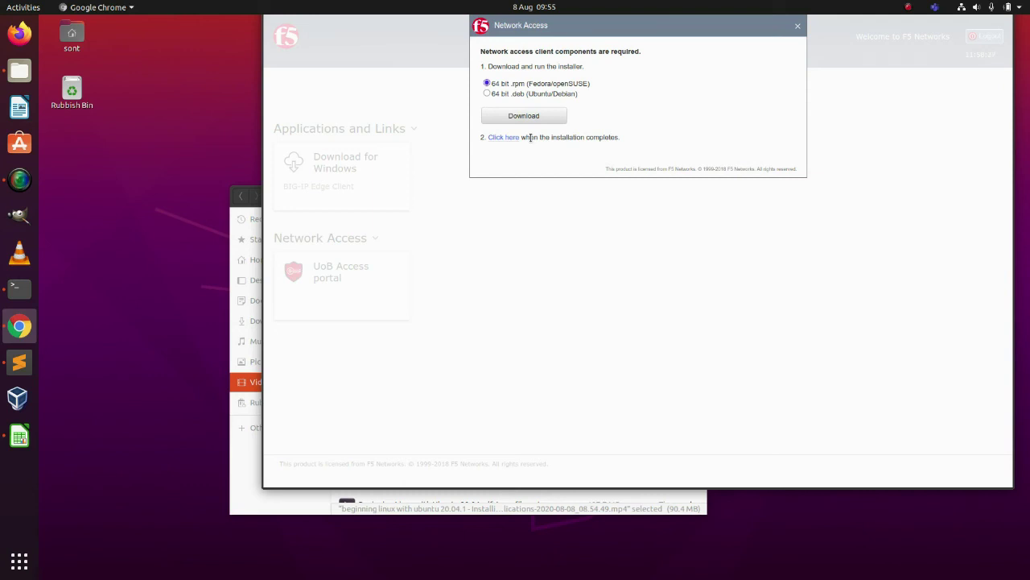
# - Download the 64 bit .deb (Ubuntu/Debian) client installer and keep it despite the warning
pyautogui.click(486, 93)
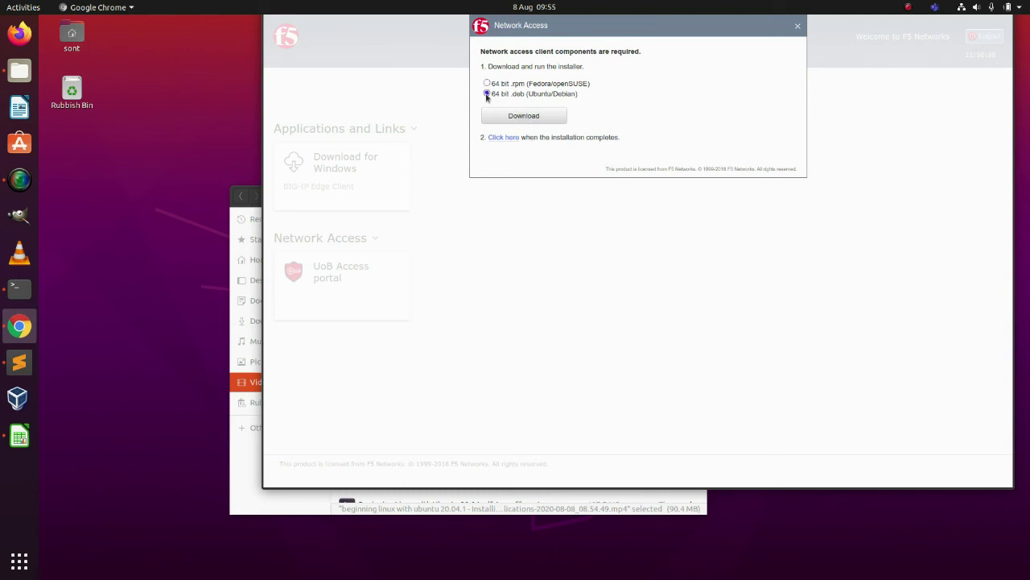
pyautogui.click(524, 116)
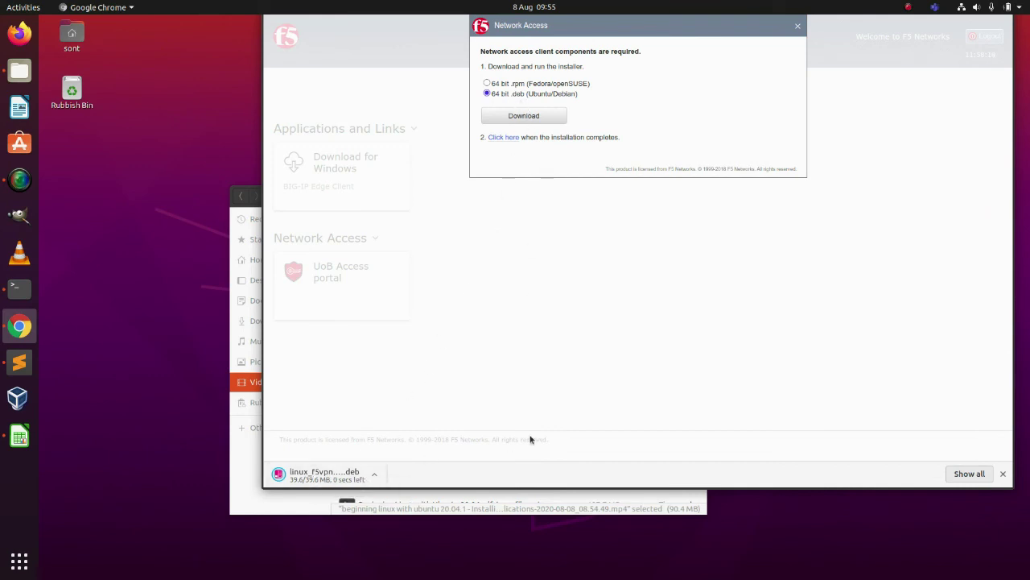
pyautogui.click(372, 474)
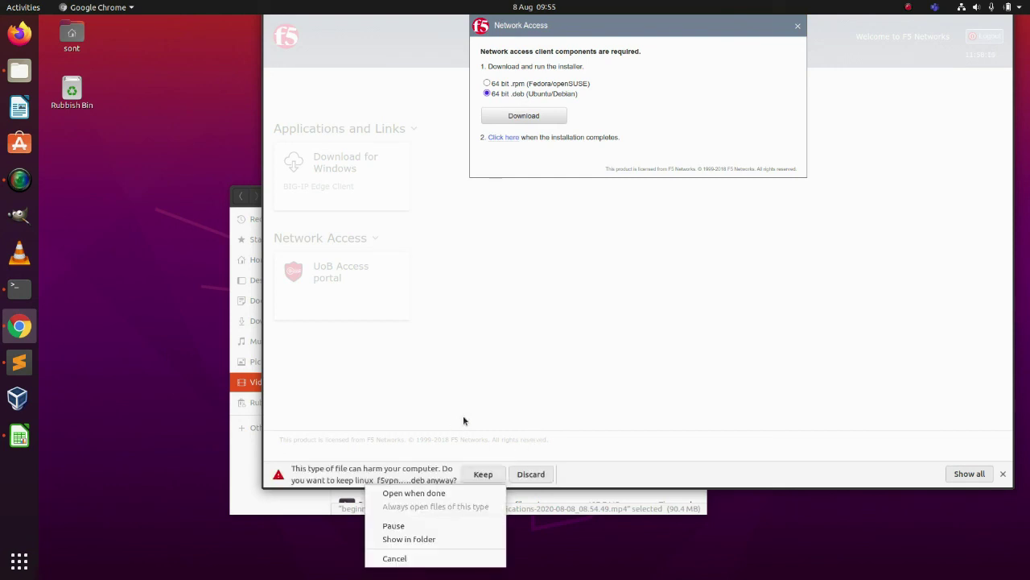
pyautogui.click(485, 475)
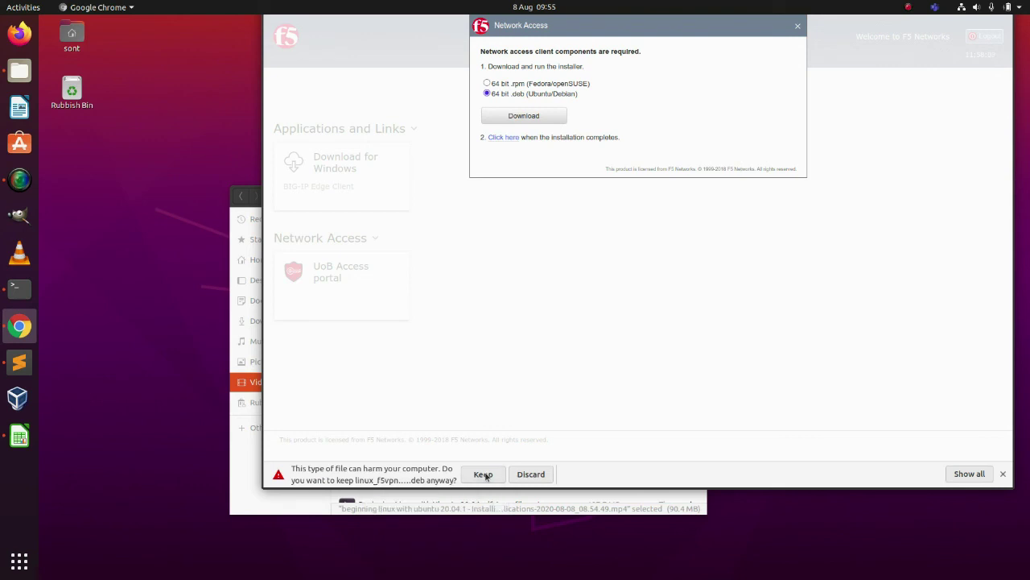
pyautogui.click(484, 474)
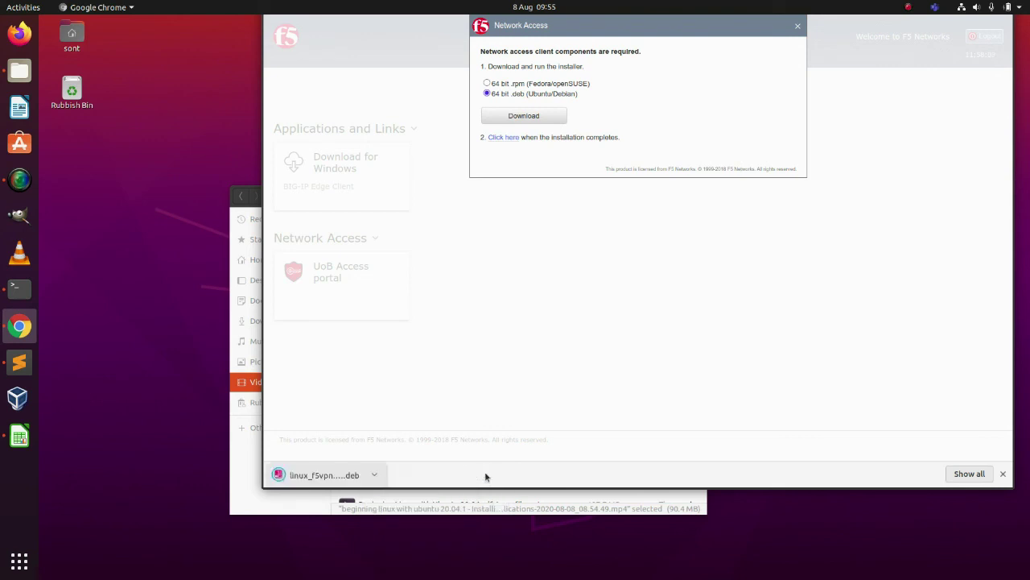
# - Install the downloaded f5vpn .deb in Ubuntu Software, authorising with the account password, then close it
pyautogui.click(324, 477)
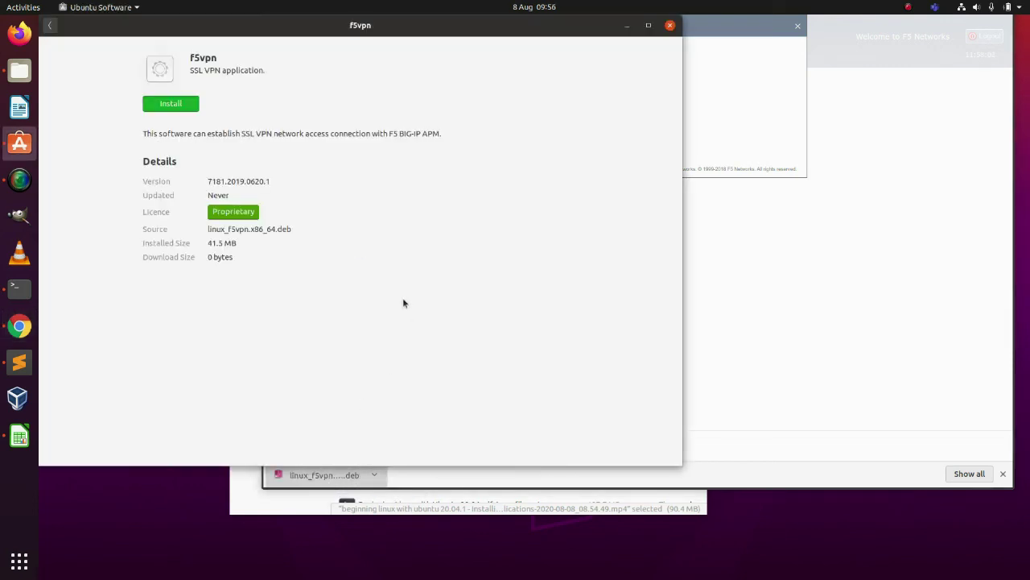
pyautogui.click(186, 109)
pyautogui.write('**********')
pyautogui.press('Return')
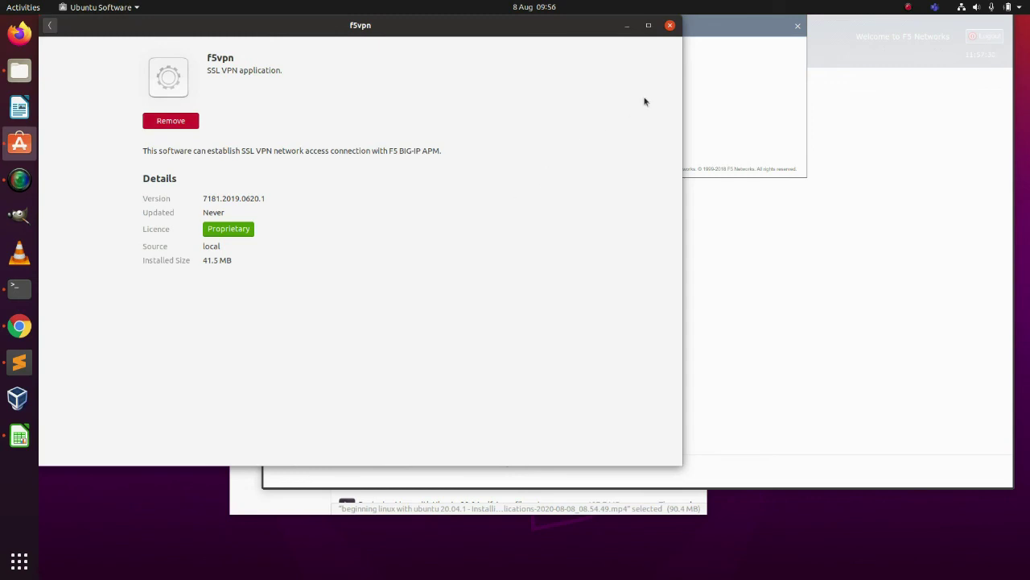
pyautogui.click(669, 27)
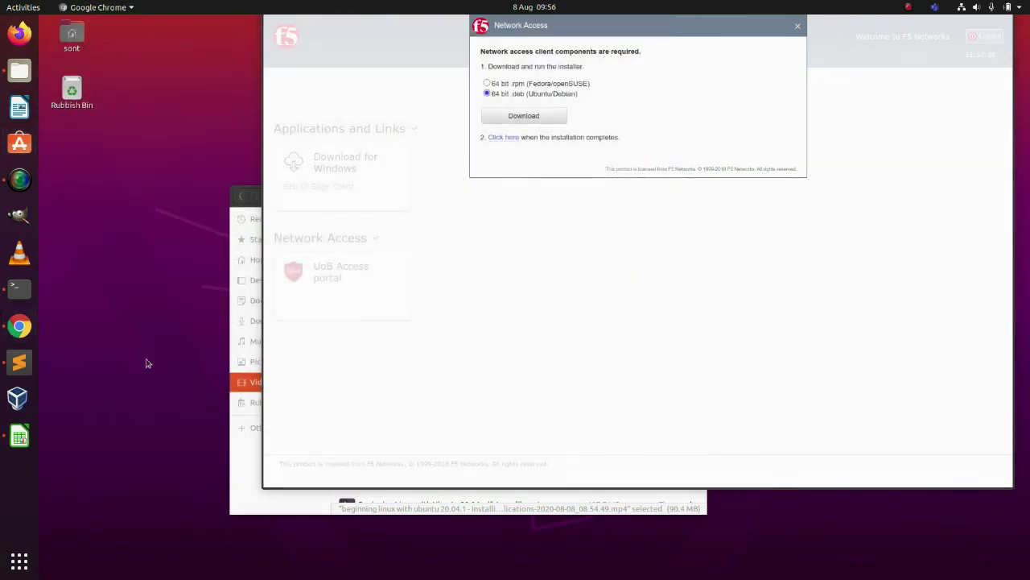
# - Start F5 VPN from Show Applications and close the portal's Network Access download dialog
pyautogui.click(19, 563)
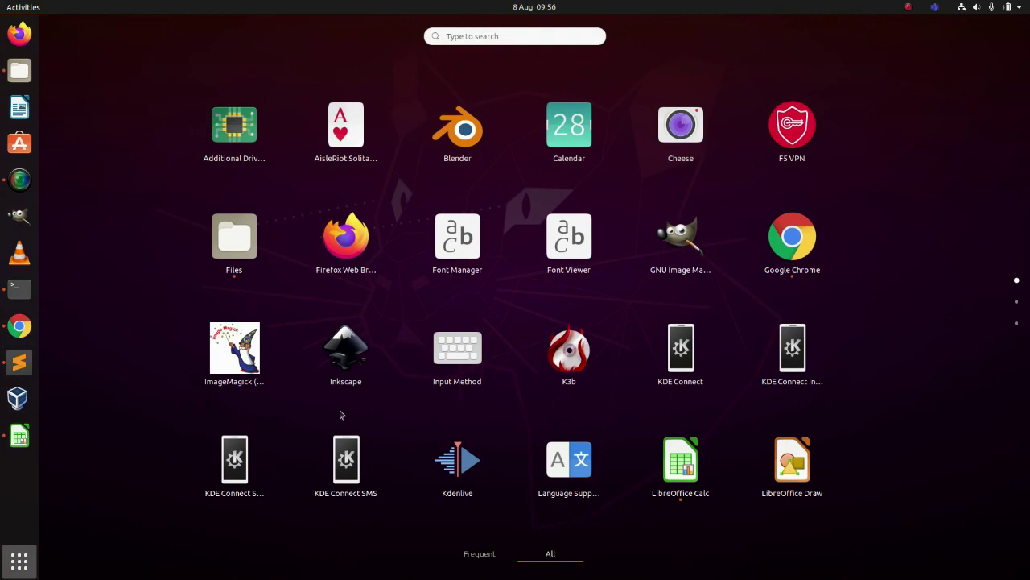
pyautogui.click(797, 134)
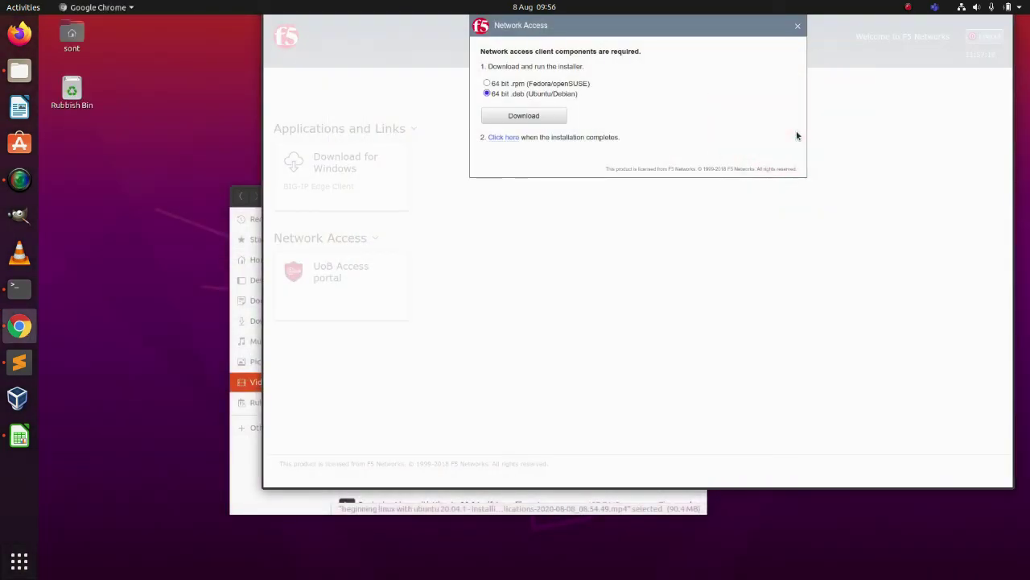
pyautogui.click(798, 28)
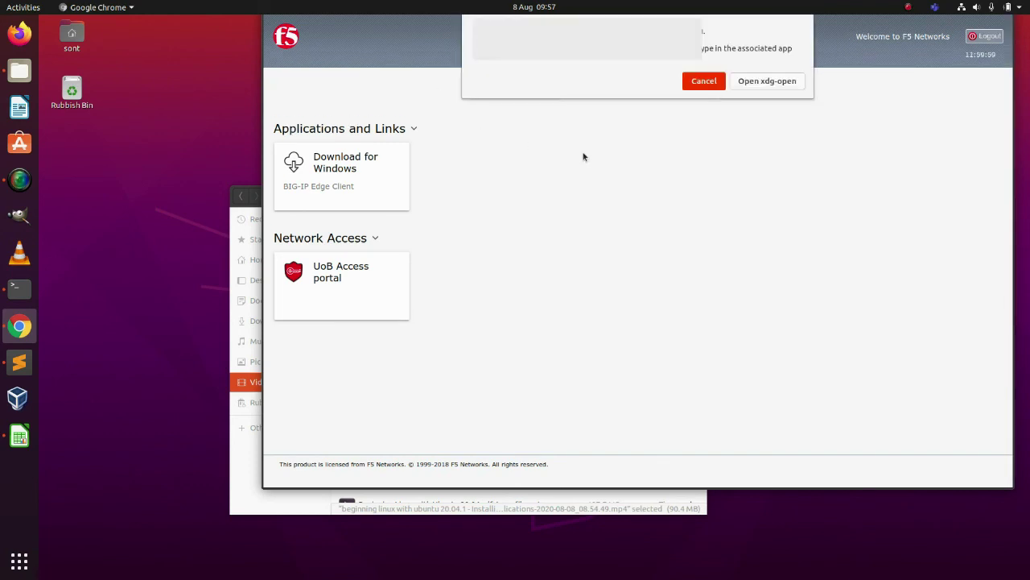
# - Let the portal open F5 VPN and always allow VPN connections from this site
pyautogui.click(767, 81)
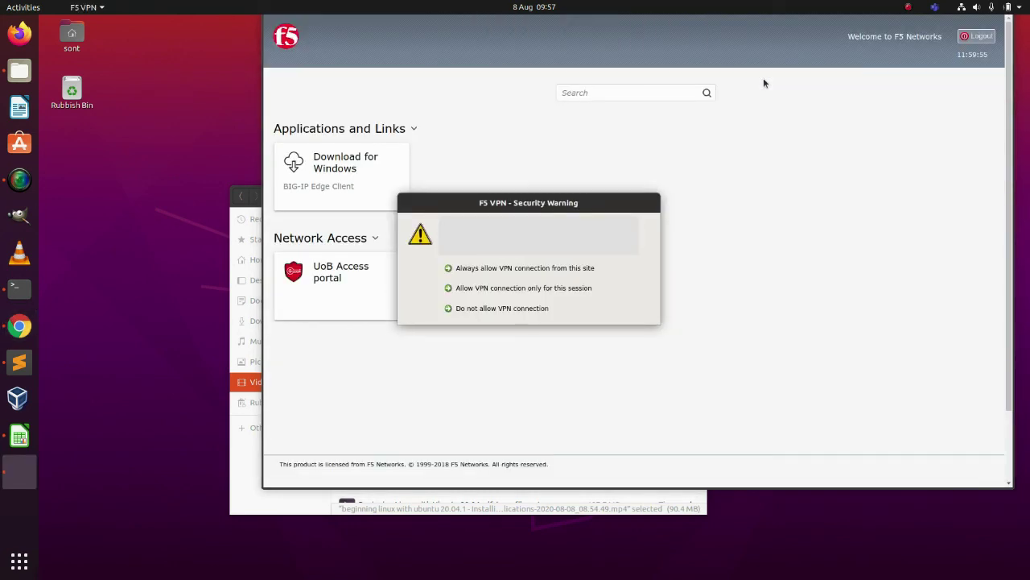
pyautogui.click(493, 271)
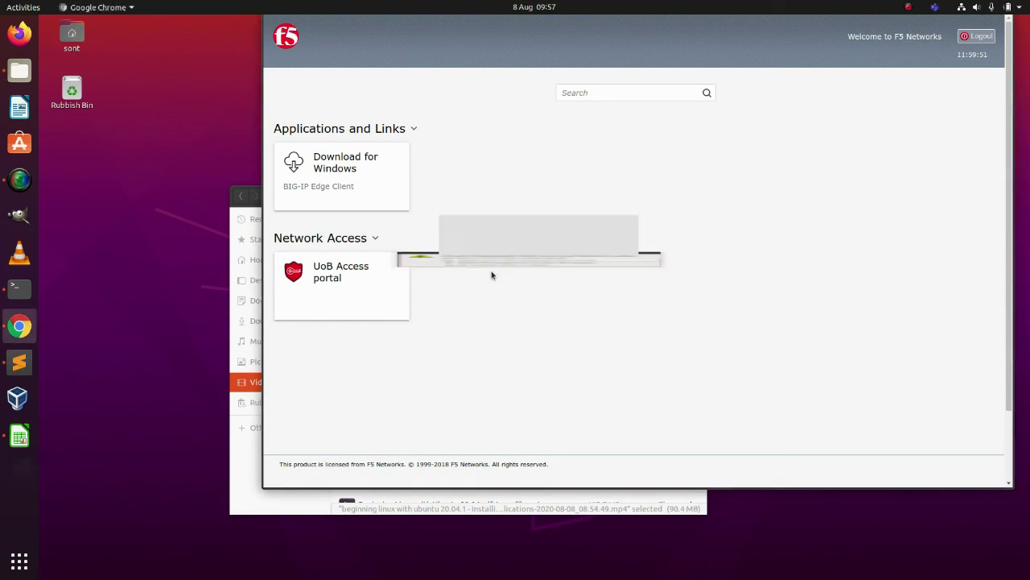